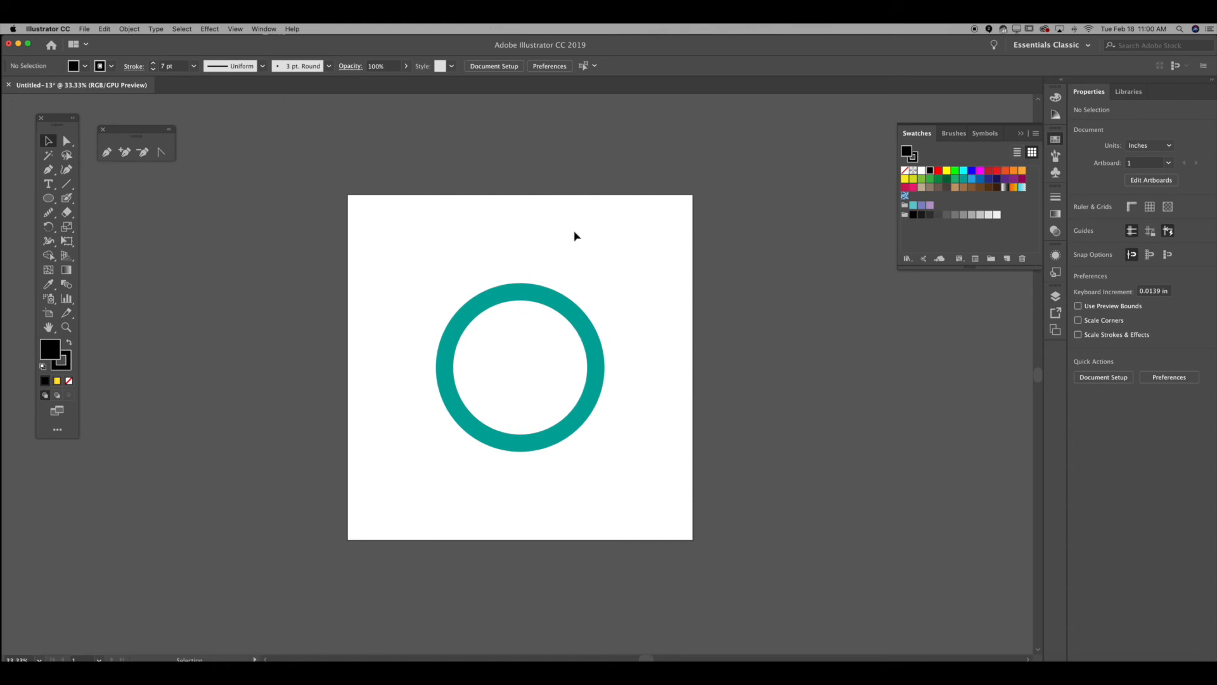
{"action": "left_click", "coordinate": [264, 28]}
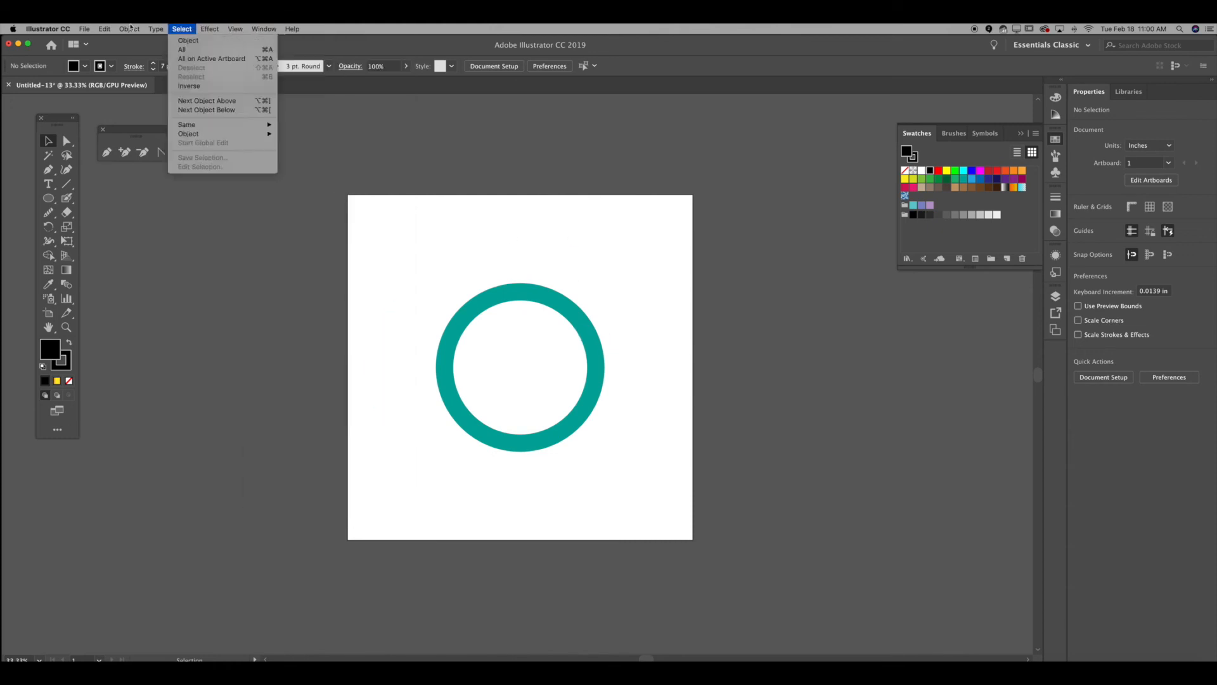
{"action": "mouse_move", "coordinate": [269, 28]}
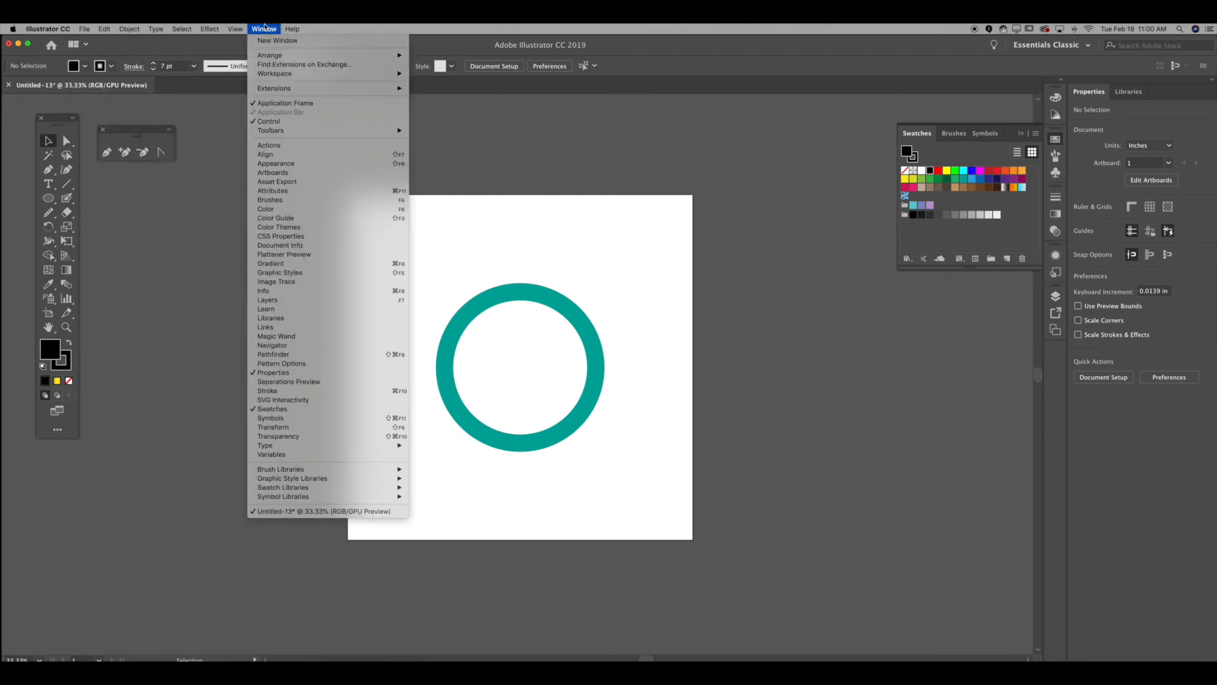
{"action": "left_click", "coordinate": [500, 142]}
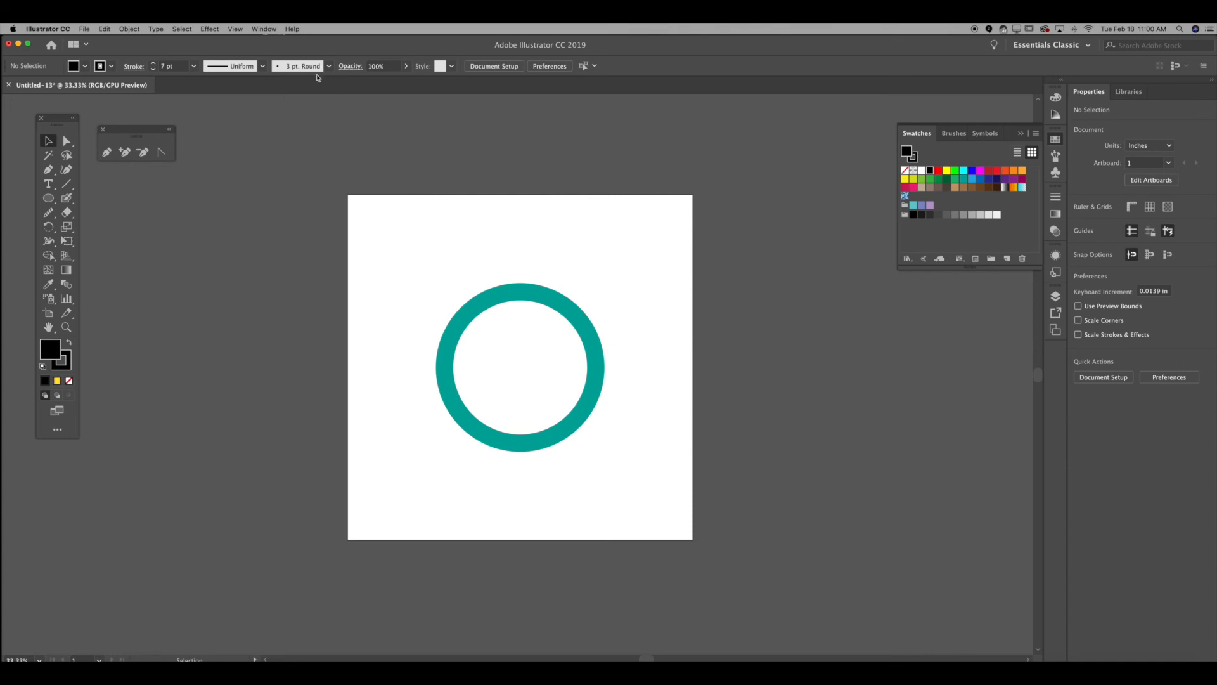
- Close the floating tools panel and the small pen-tools toolbar
{"action": "left_click", "coordinate": [40, 118]}
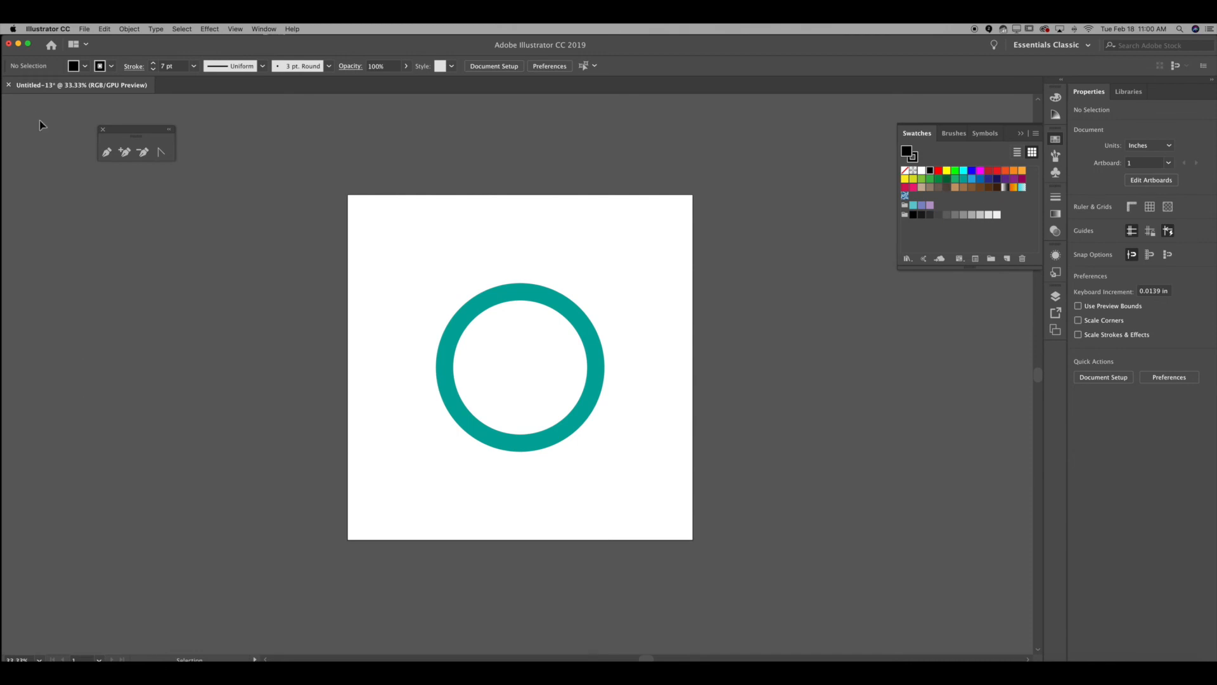
{"action": "left_click", "coordinate": [103, 129]}
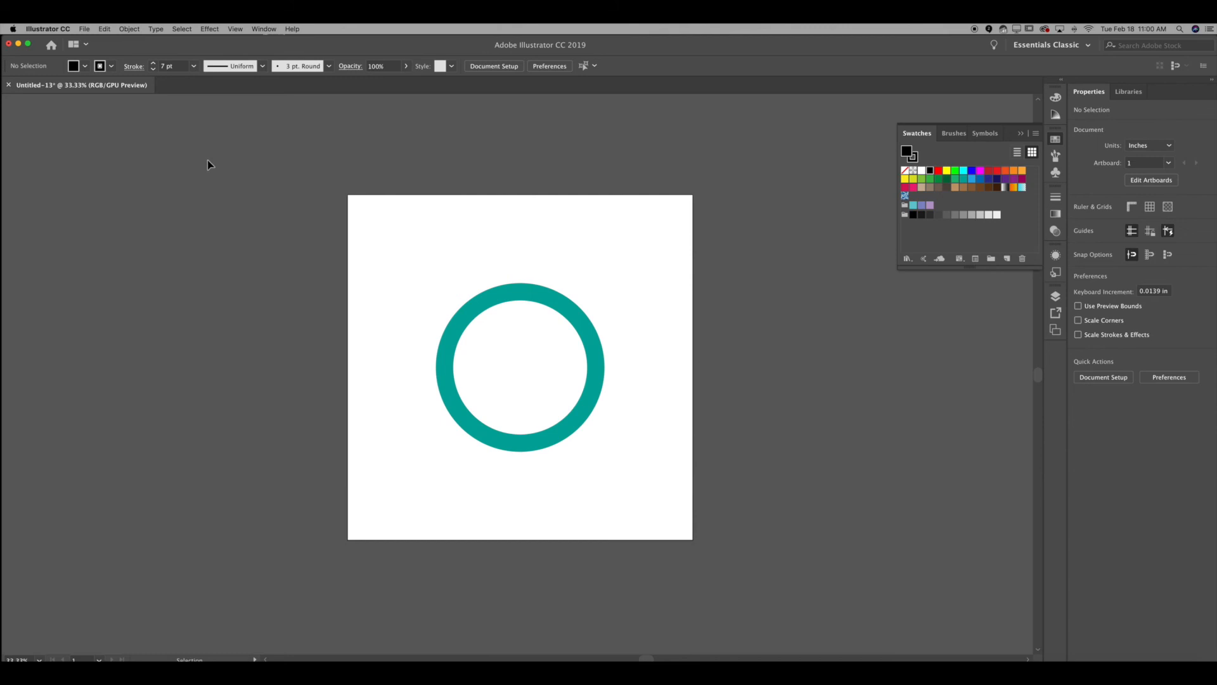
- Paste the copied black compound path into the document and move it well off the artboard
{"action": "key", "text": "ctrl+v"}
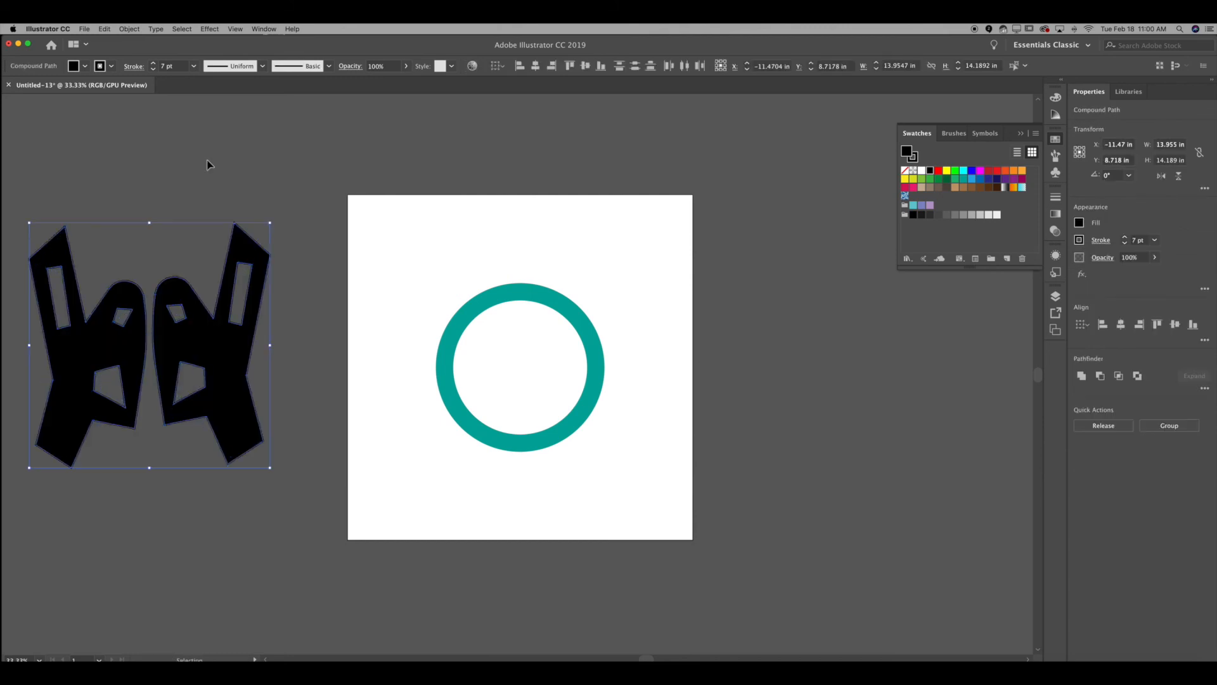
{"action": "left_click_drag", "start_coordinate": [212, 340], "coordinate": [48, 602]}
{"action": "left_click_drag", "start_coordinate": [218, 450], "coordinate": [448, 353]}
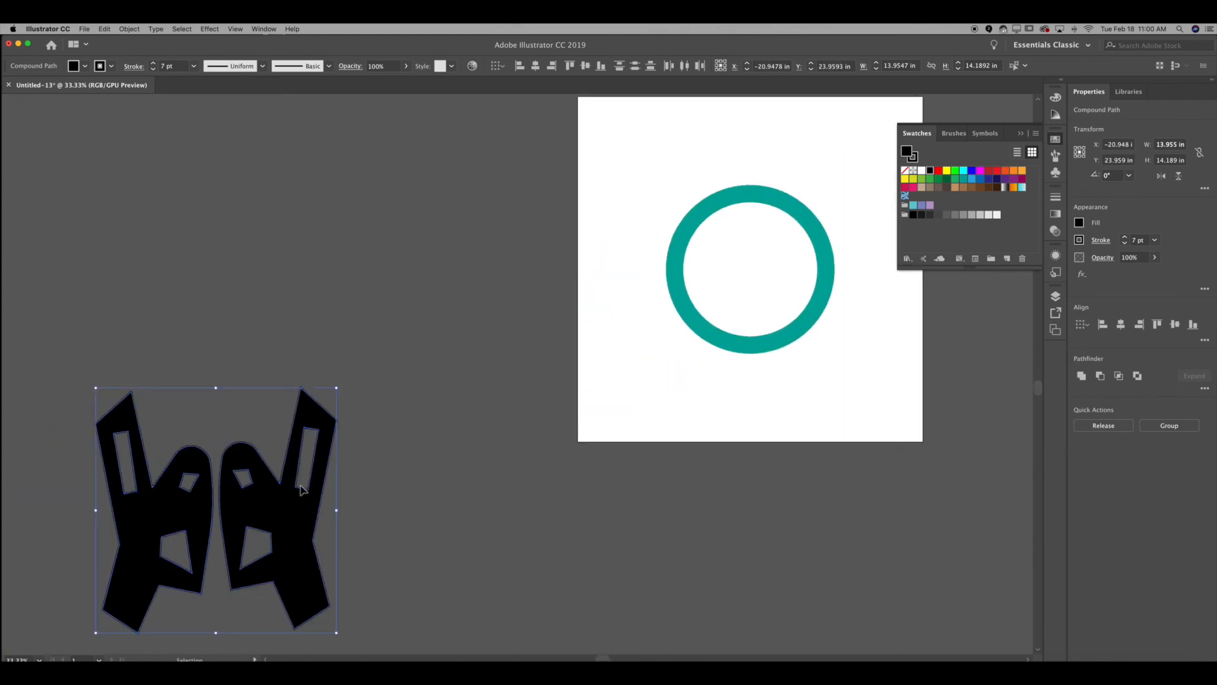
{"action": "left_click", "coordinate": [88, 340]}
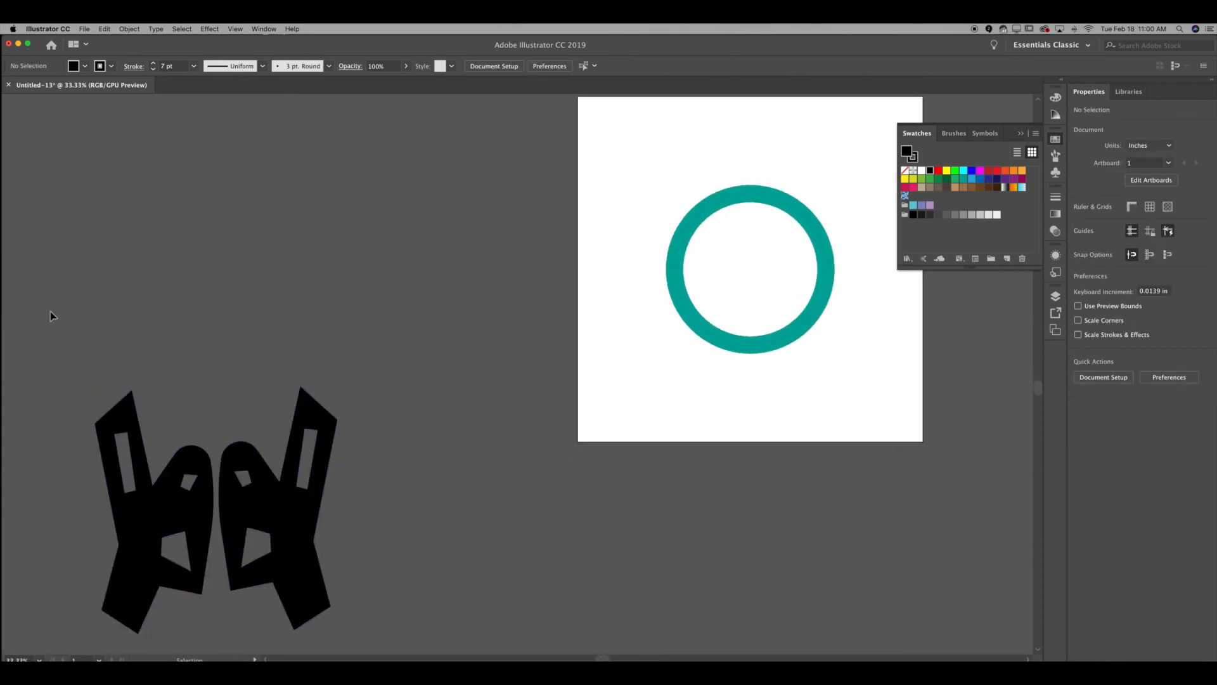
{"action": "left_click", "coordinate": [292, 557]}
{"action": "left_click_drag", "start_coordinate": [295, 563], "coordinate": [121, 270]}
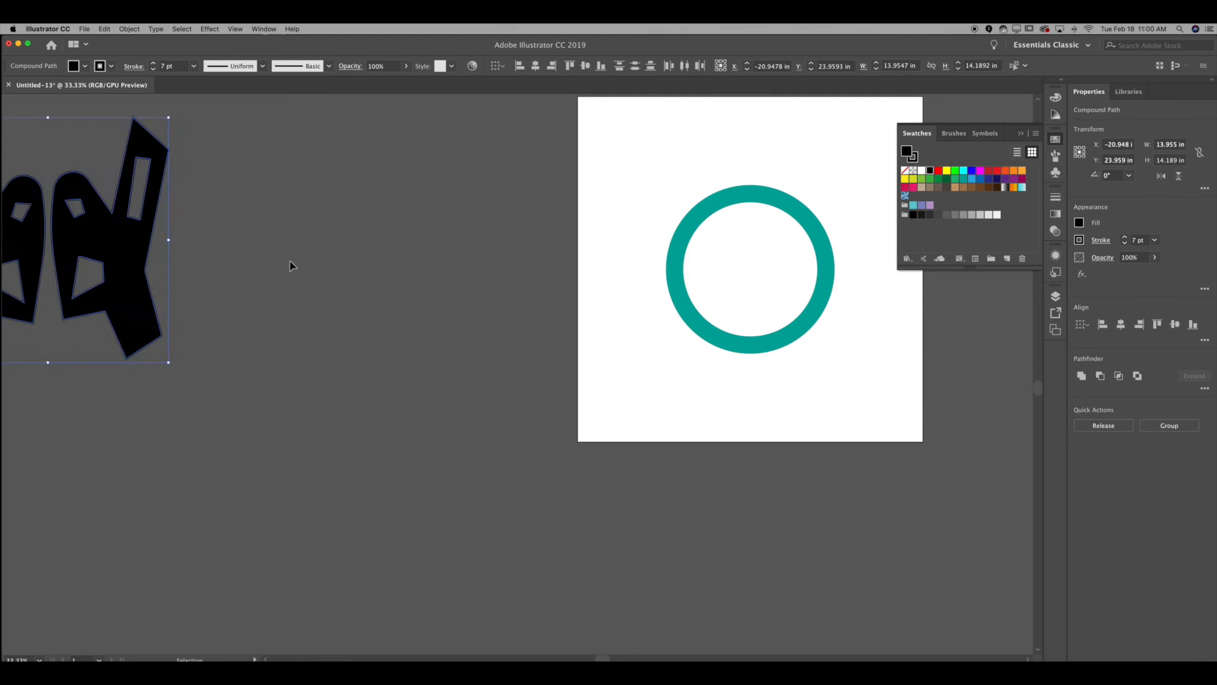
{"action": "left_click", "coordinate": [290, 261]}
{"action": "left_click_drag", "start_coordinate": [381, 204], "coordinate": [144, 310]}
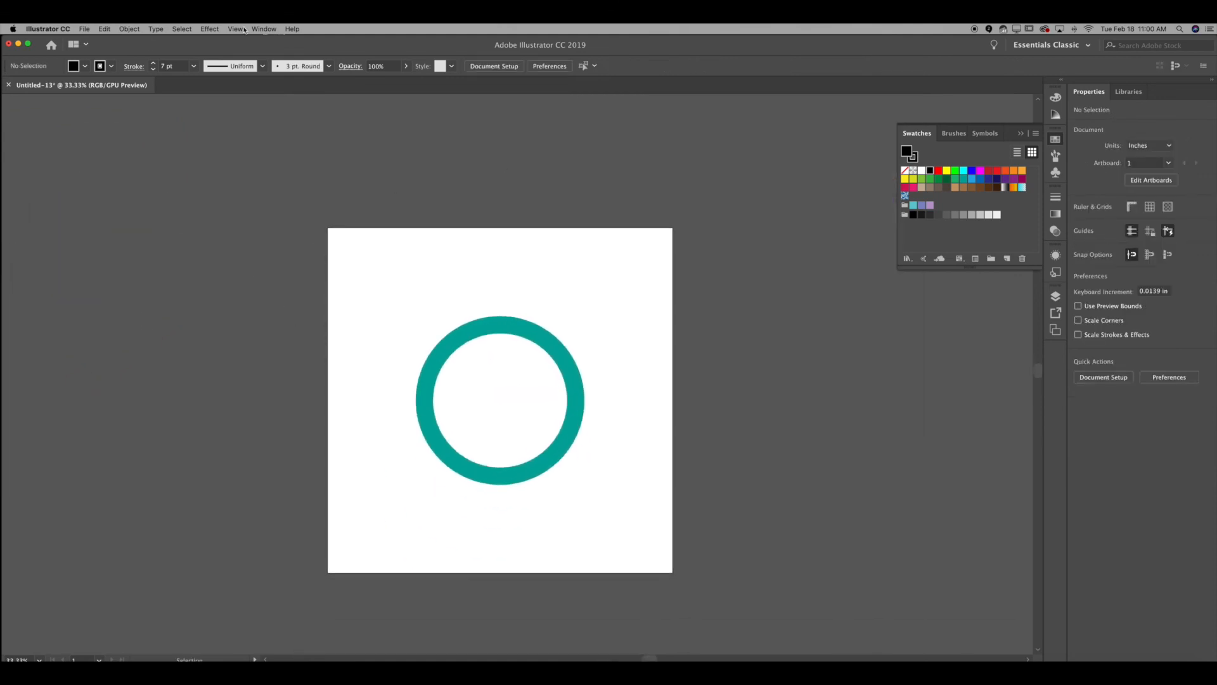
- Close the floating Swatches panel and show the Advanced toolbar
{"action": "left_click", "coordinate": [1021, 133]}
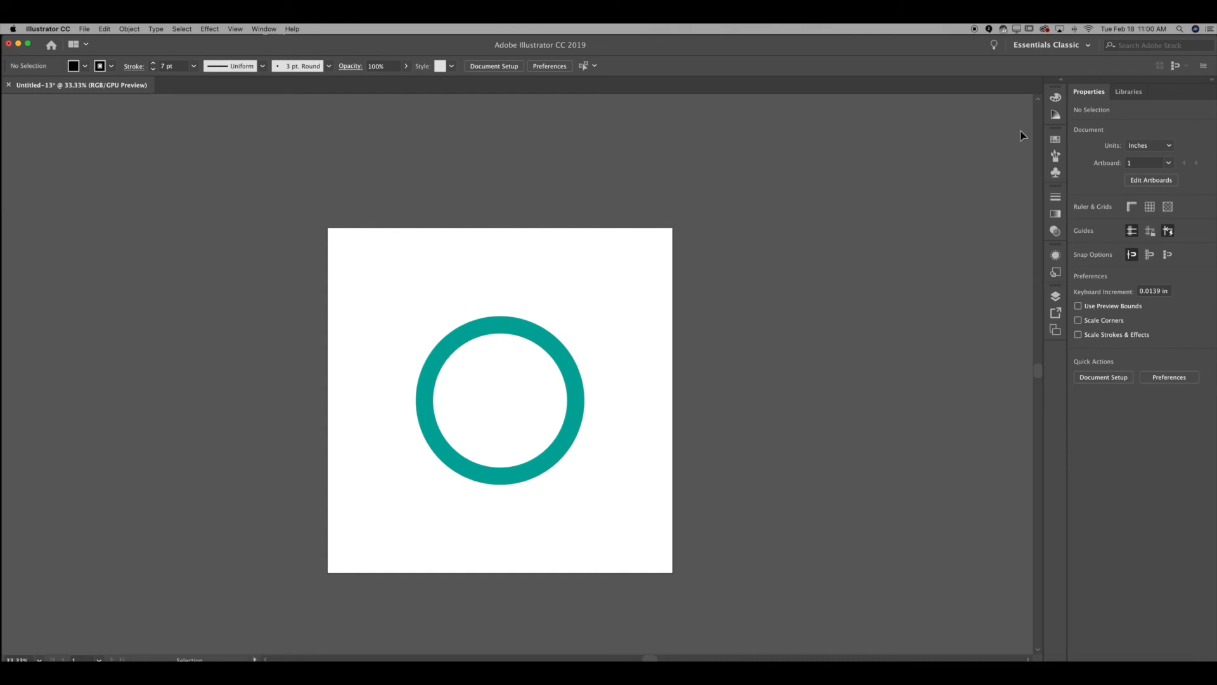
{"action": "left_click", "coordinate": [274, 30]}
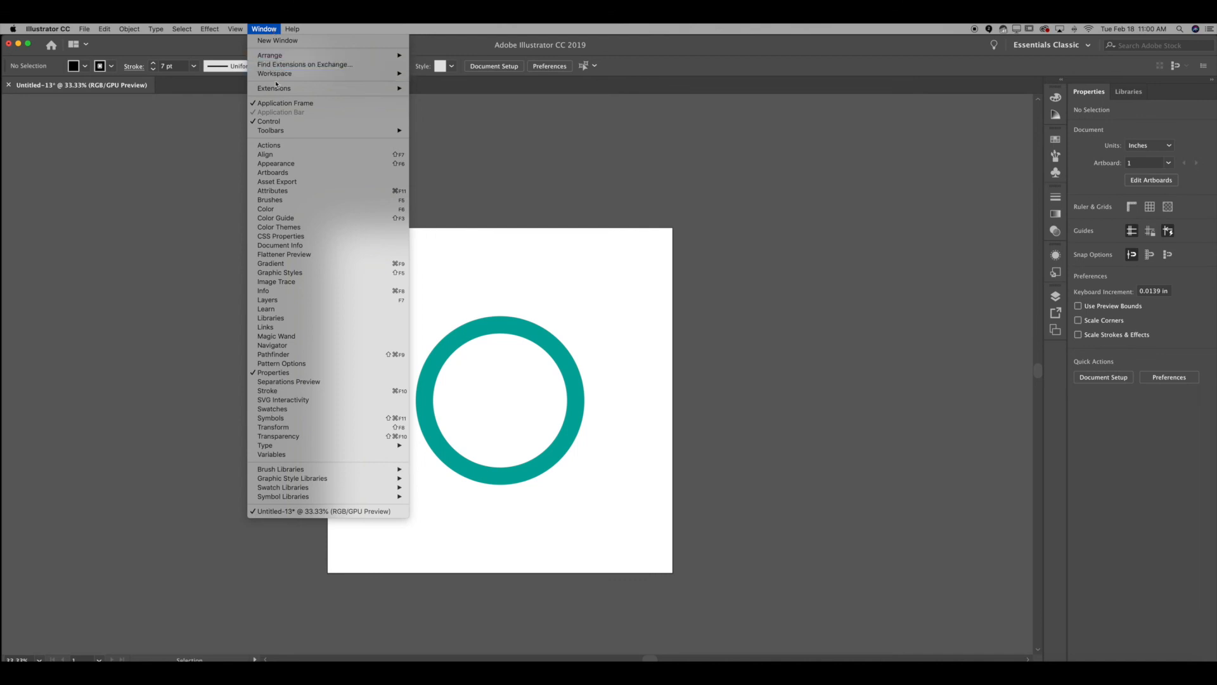
{"action": "mouse_move", "coordinate": [281, 77]}
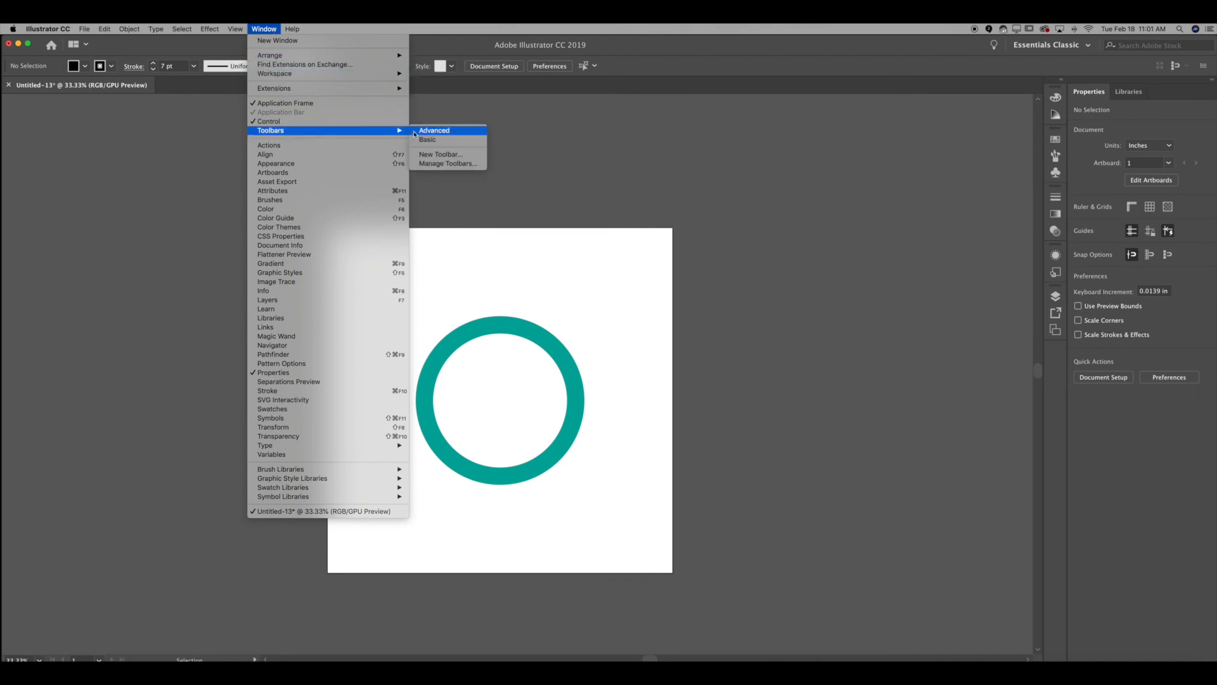
{"action": "left_click", "coordinate": [418, 130]}
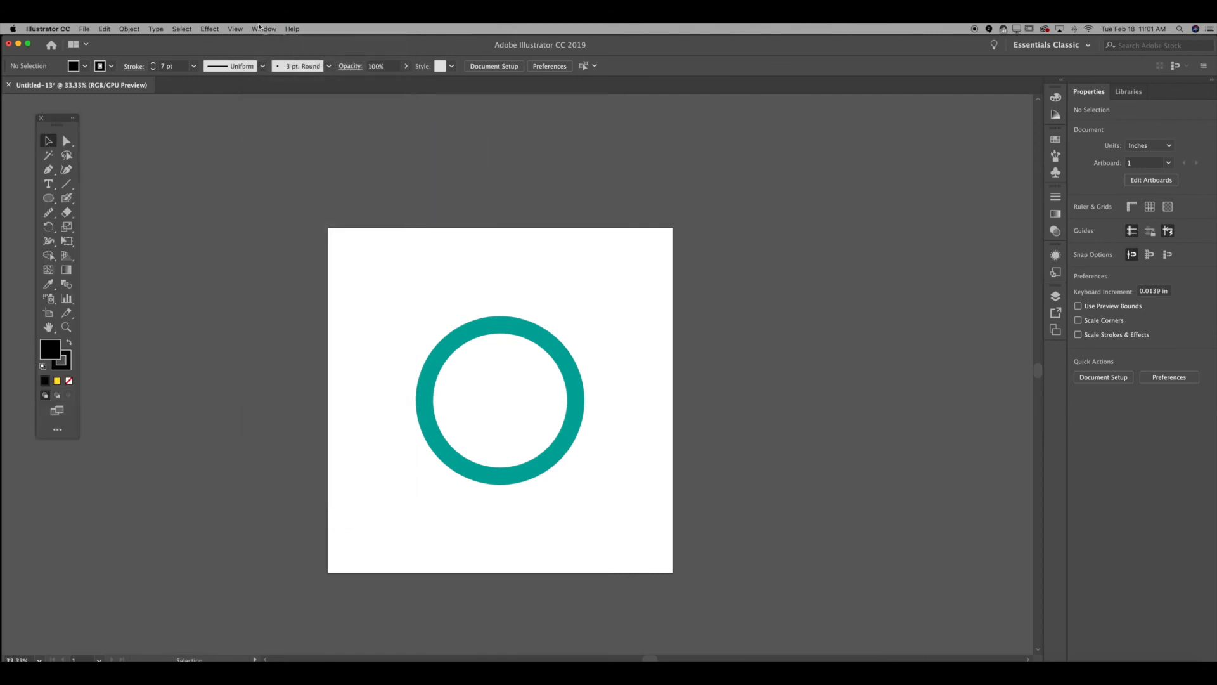
{"action": "left_click", "coordinate": [85, 29]}
{"action": "mouse_move", "coordinate": [64, 29]}
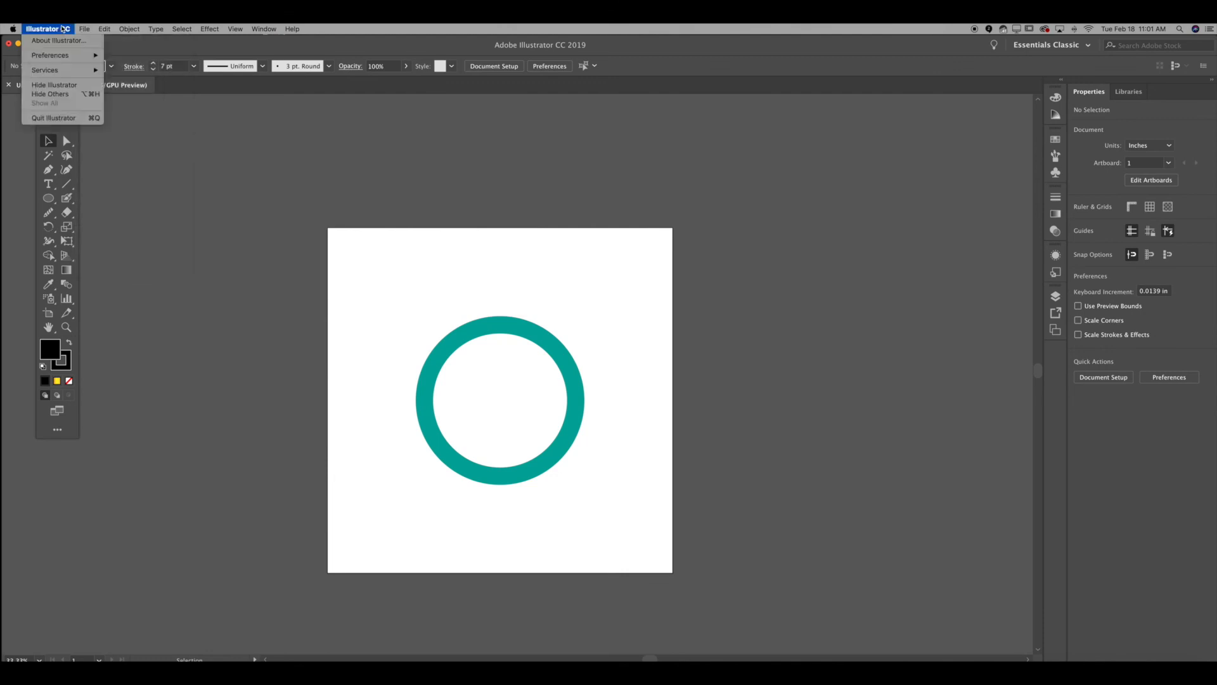
{"action": "mouse_move", "coordinate": [61, 57]}
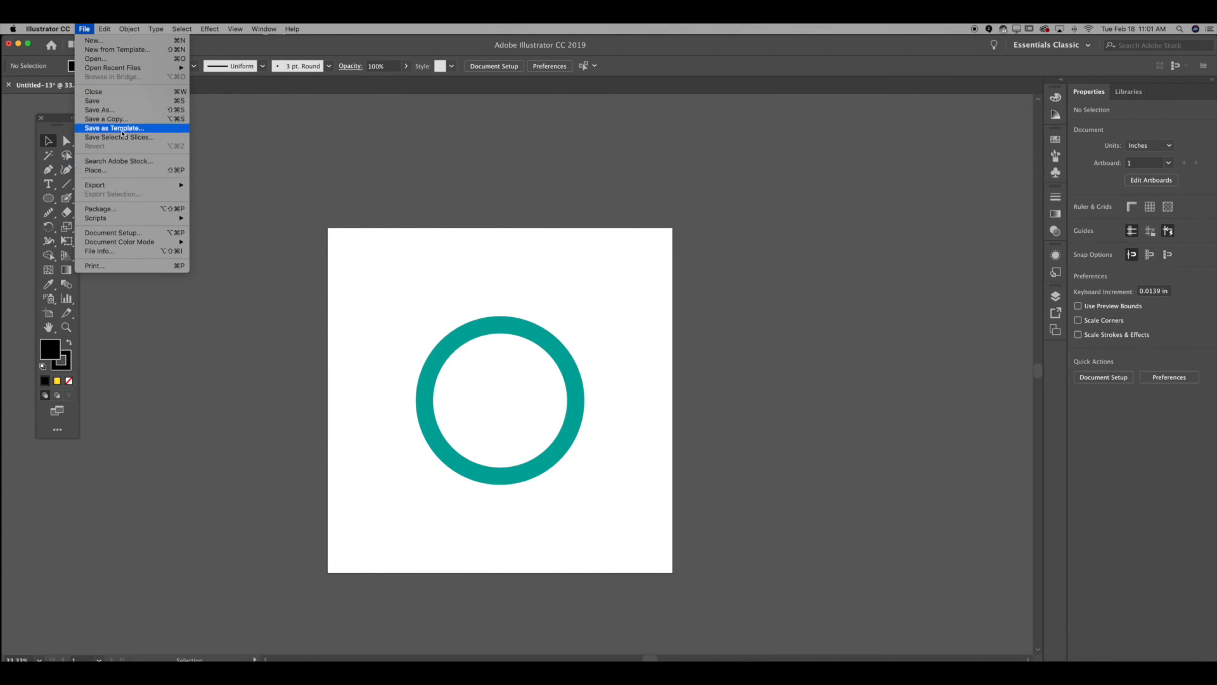
{"action": "left_click", "coordinate": [233, 152]}
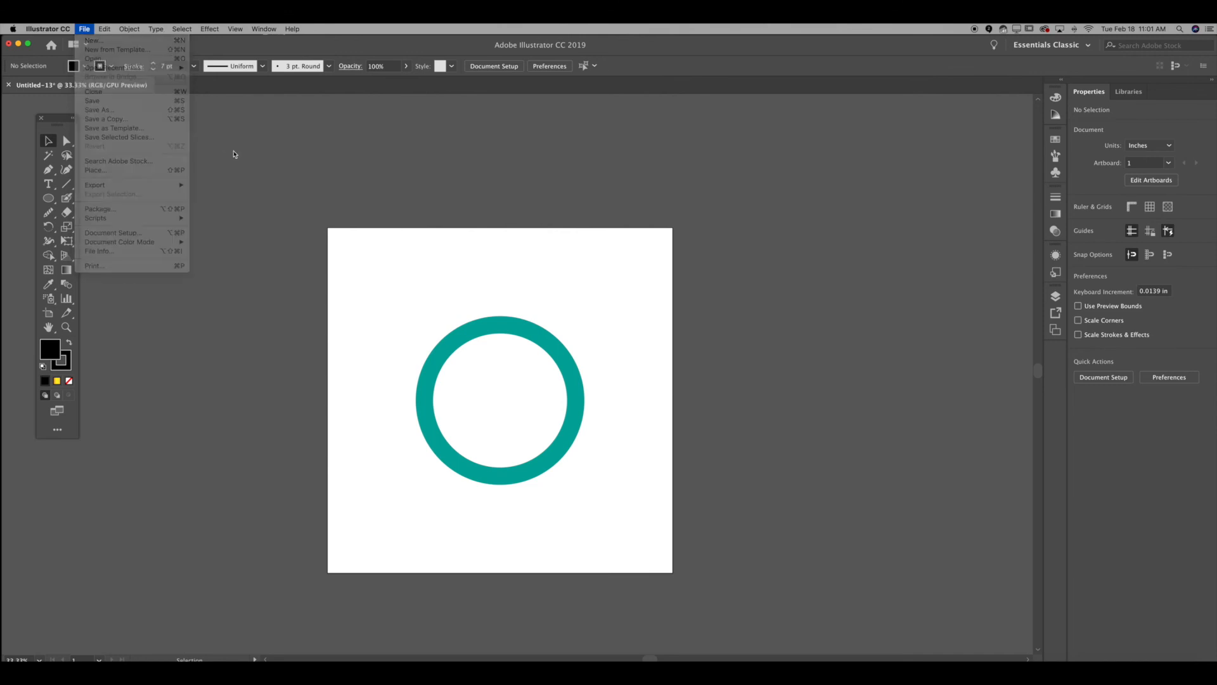
- Save the document to the Desktop as "design course 1" in Adobe Illustrator format, keeping the default Illustrator CC options
{"action": "key", "text": "super"}
{"action": "key", "text": "super+s"}
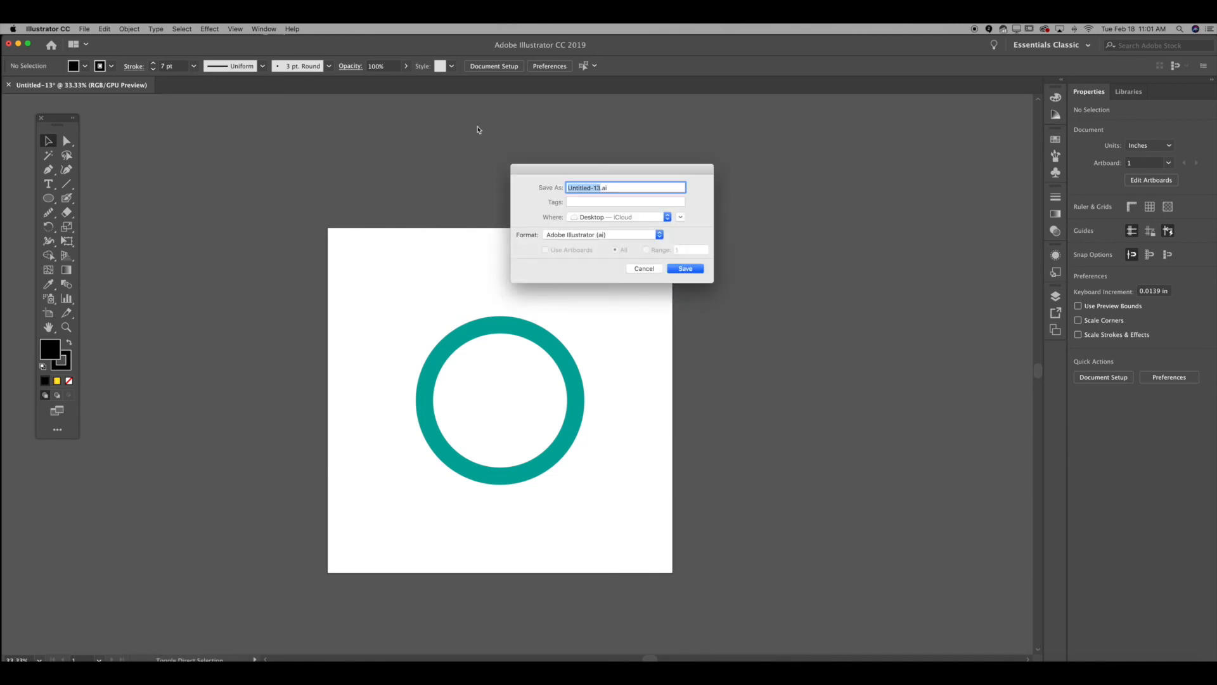
{"action": "type", "text": "design course 1"}
{"action": "key", "text": "Return"}
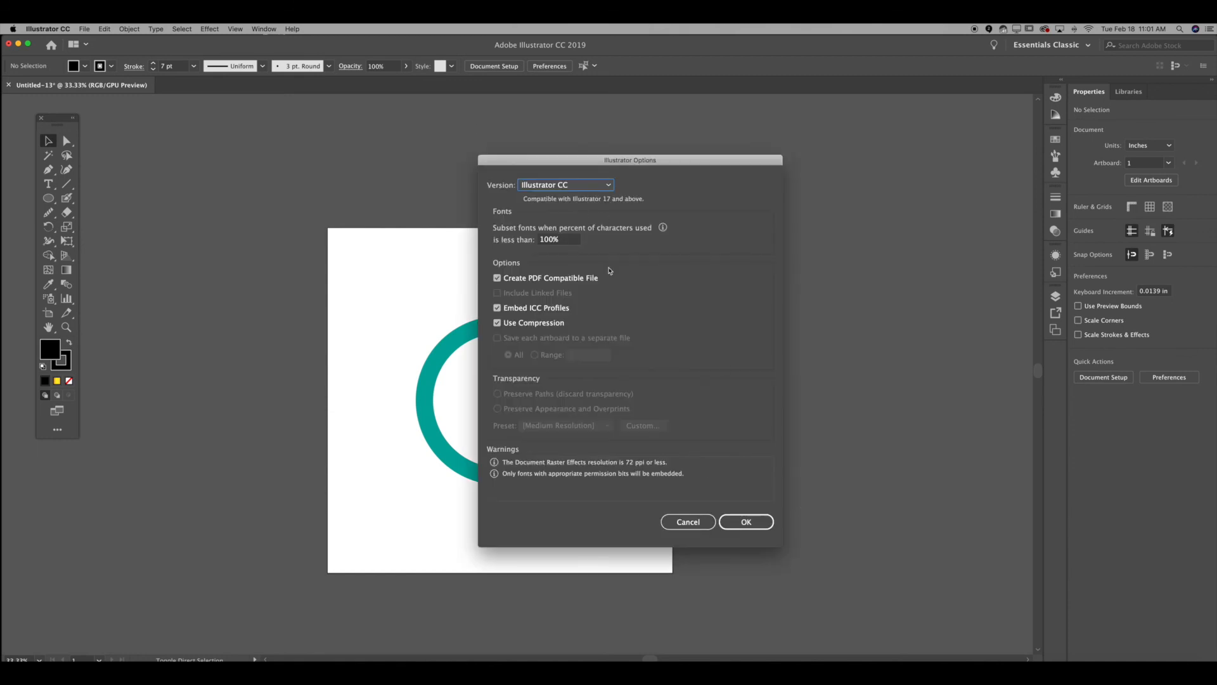
{"action": "key", "text": "Return"}
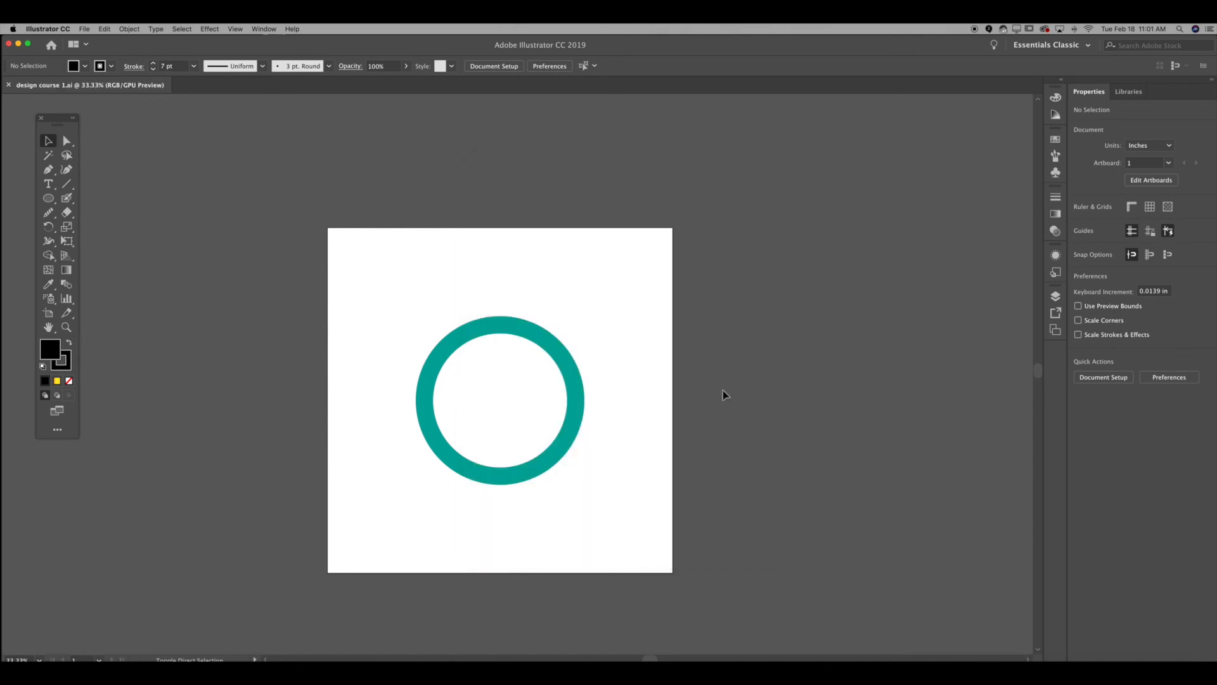
- Try moving and duplicating the teal ring on the artboard, and undo the changes
{"action": "left_click_drag", "start_coordinate": [446, 348], "coordinate": [330, 323]}
{"action": "left_click", "coordinate": [514, 454]}
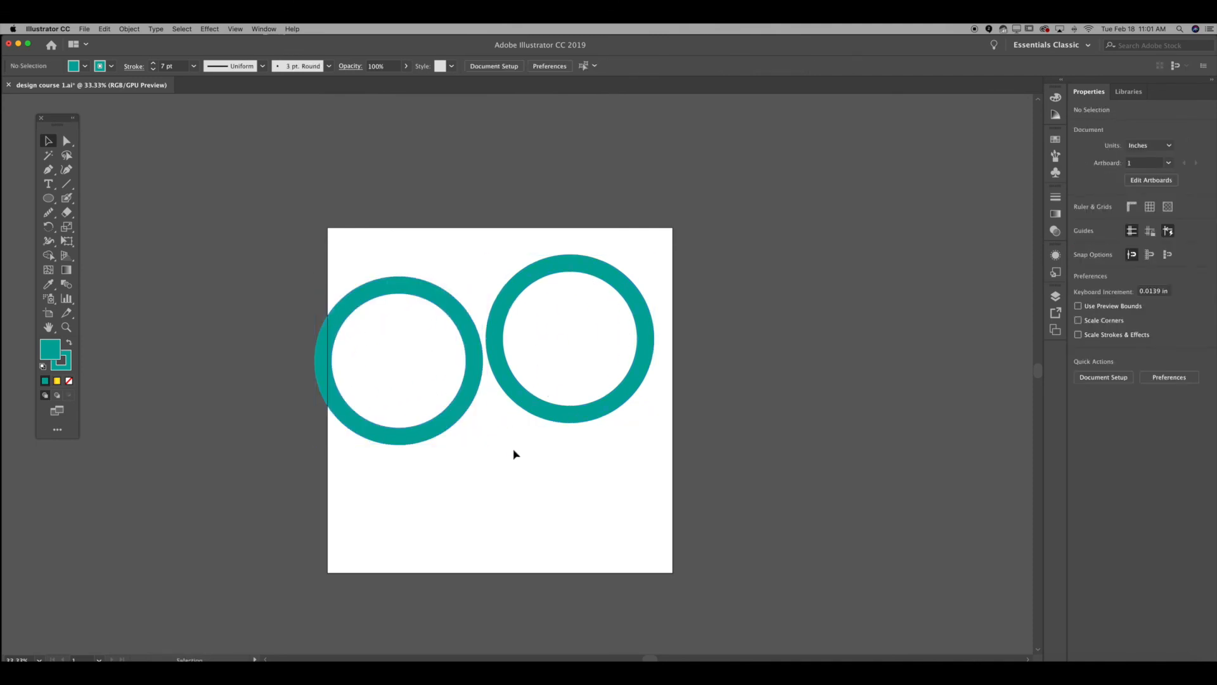
{"action": "key", "text": "super+s"}
{"action": "key", "text": "super+z"}
{"action": "key", "text": "super+z"}
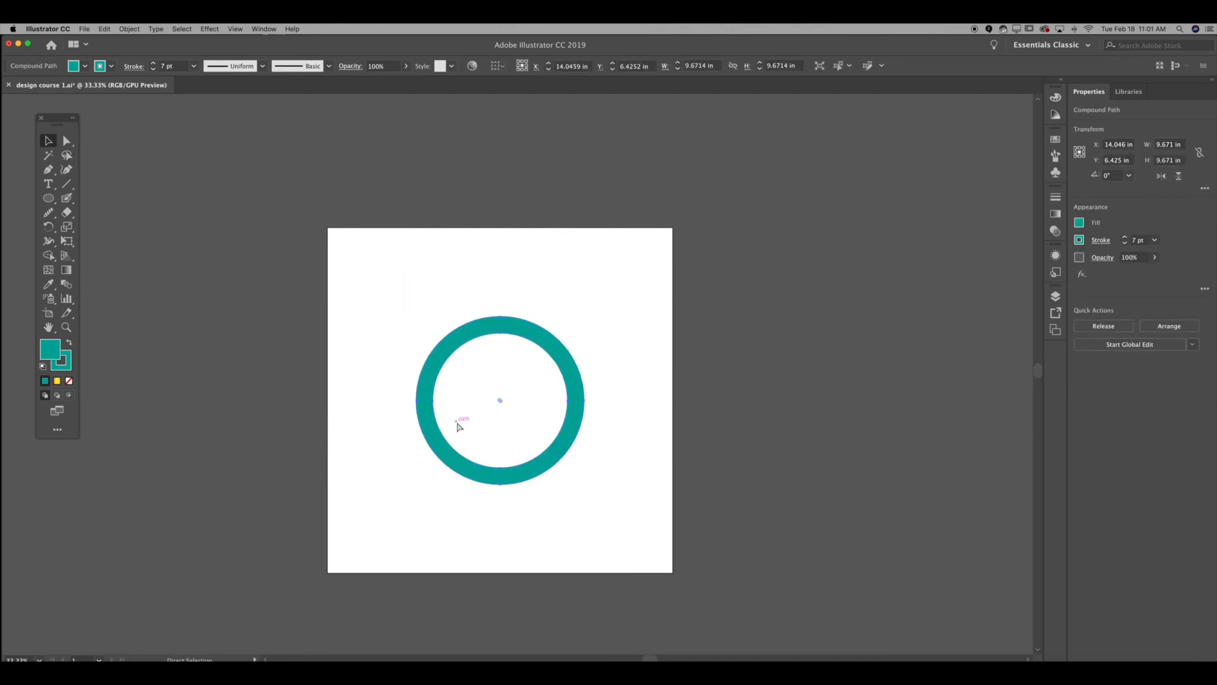
- Deselect the teal ring and save the document
{"action": "left_click", "coordinate": [633, 310]}
{"action": "key", "text": "super+s"}
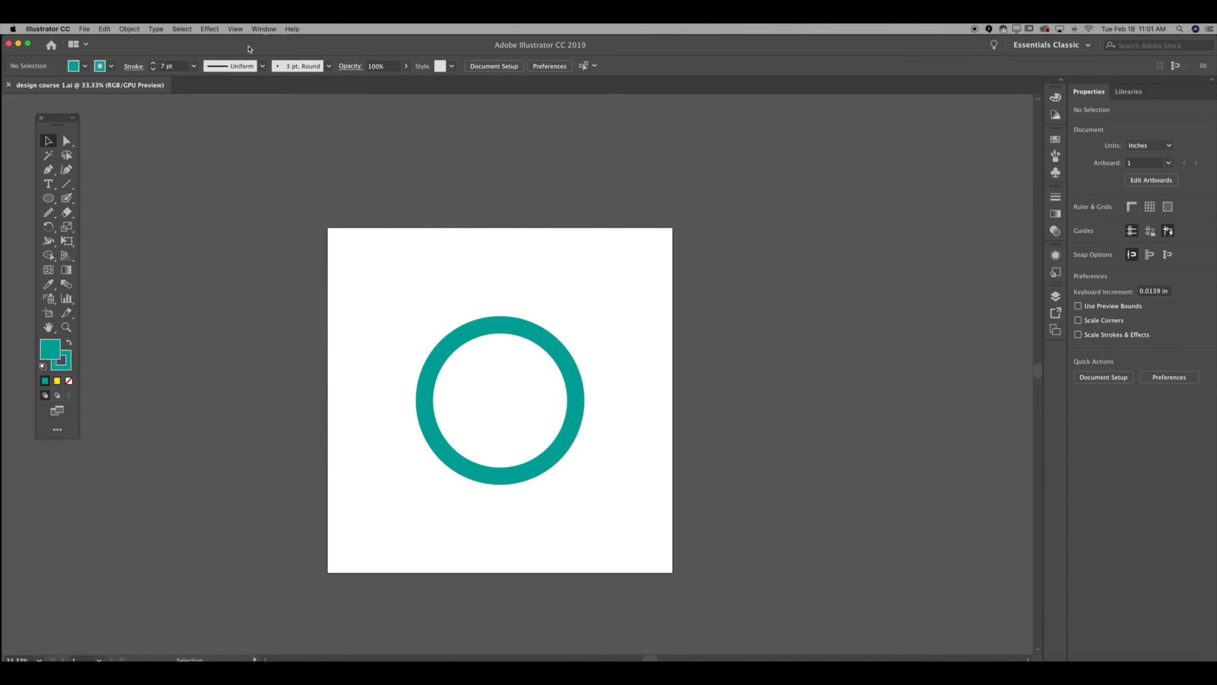
- Enter artboard editing through the document setup, try altering the artboard, and undo the changes
{"action": "left_click", "coordinate": [84, 29]}
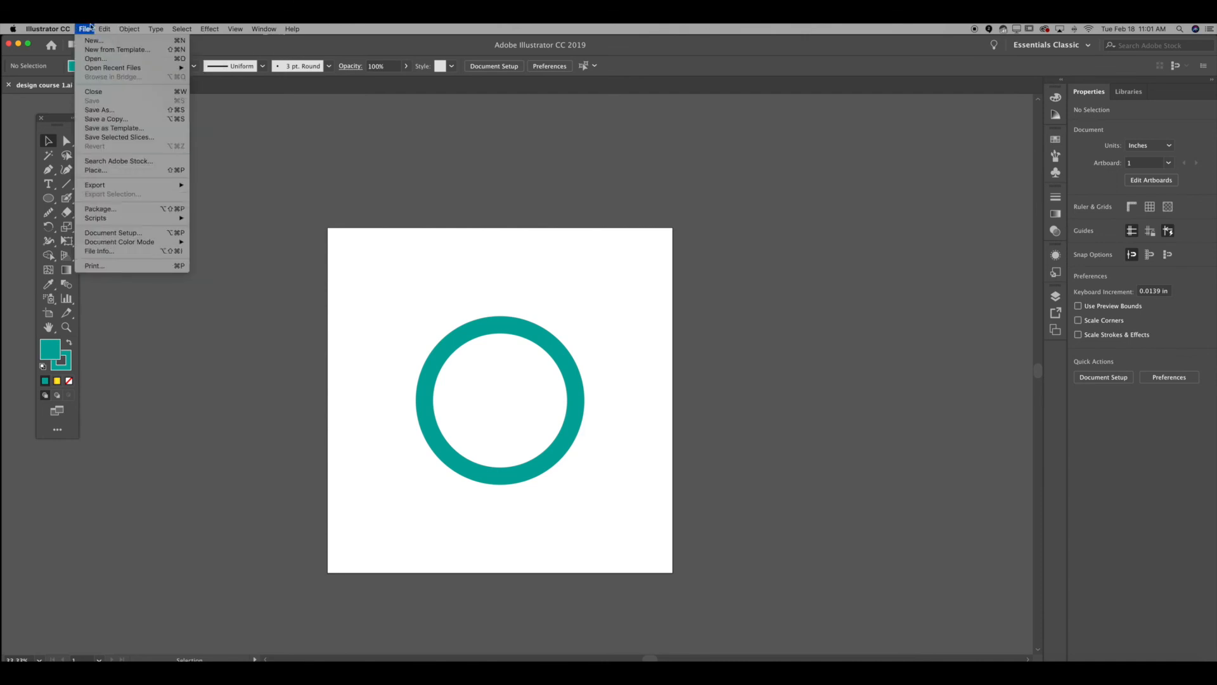
{"action": "left_click", "coordinate": [114, 233]}
{"action": "left_click", "coordinate": [713, 258]}
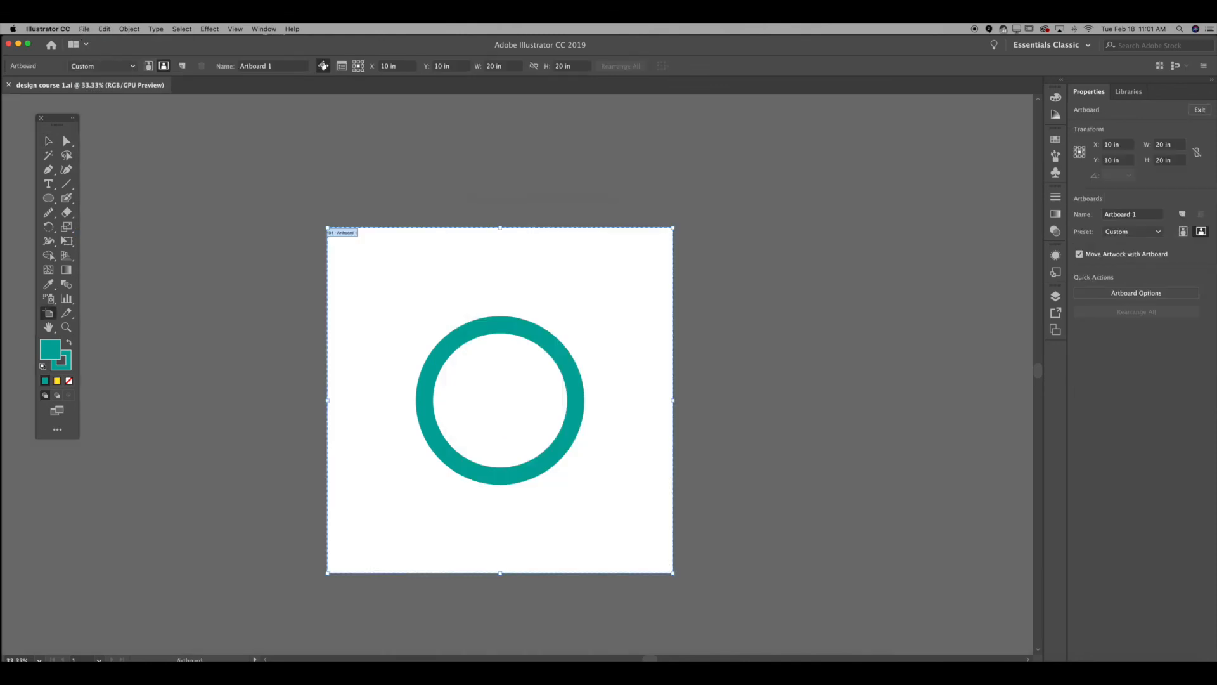
{"action": "left_click_drag", "start_coordinate": [667, 230], "coordinate": [769, 146]}
{"action": "left_click_drag", "start_coordinate": [829, 190], "coordinate": [1030, 419]}
{"action": "key", "text": "Escape"}
{"action": "key", "text": "super+z"}
{"action": "key", "text": "super+z"}
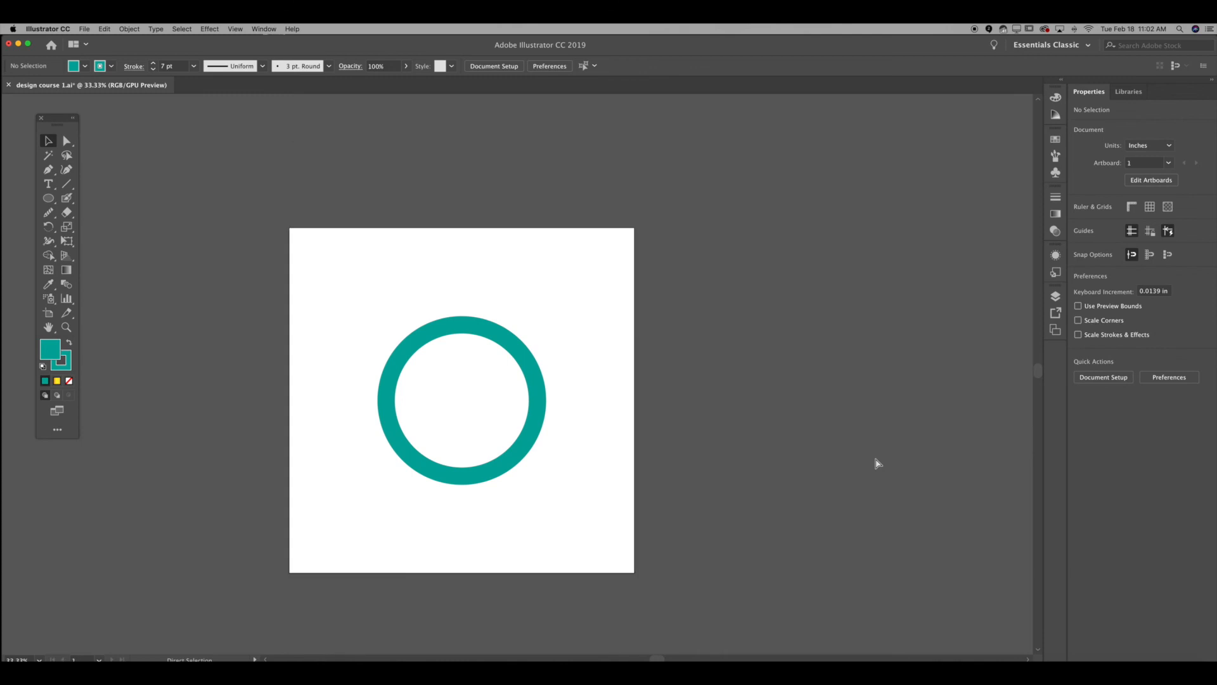
- Start placing a file and browse the EOS_DIGITAL, iCloud Drive and Desktop locations, ending on Desktop
{"action": "left_click", "coordinate": [83, 29]}
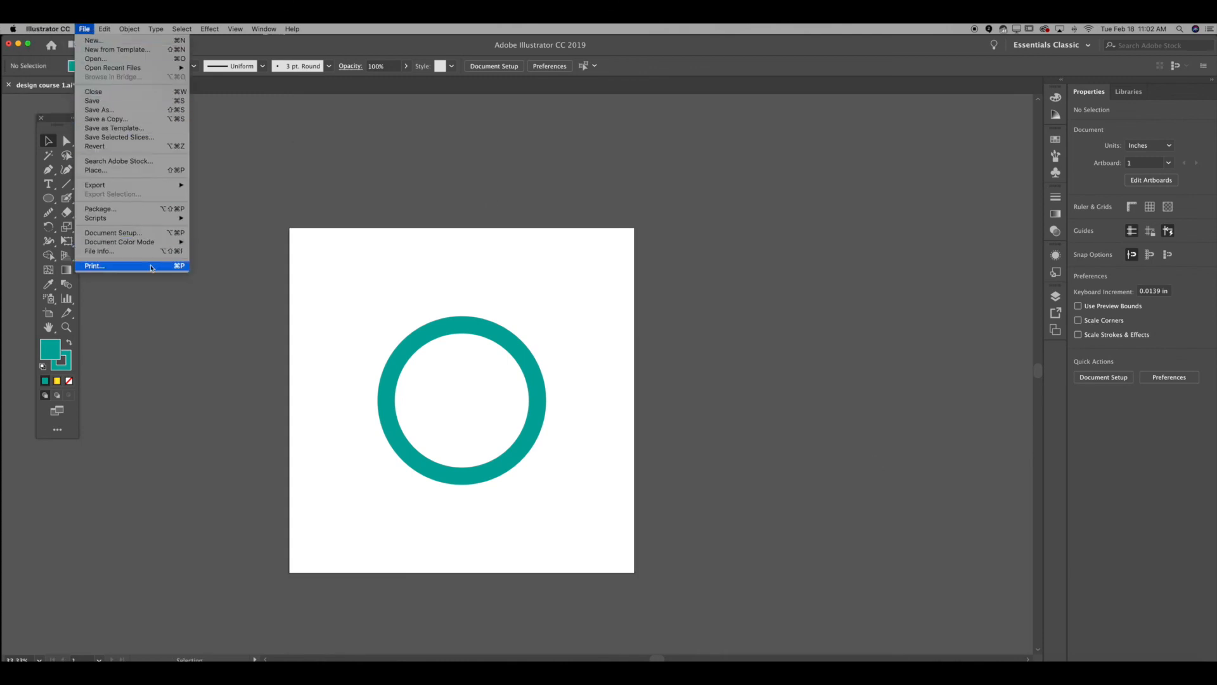
{"action": "left_click", "coordinate": [122, 171]}
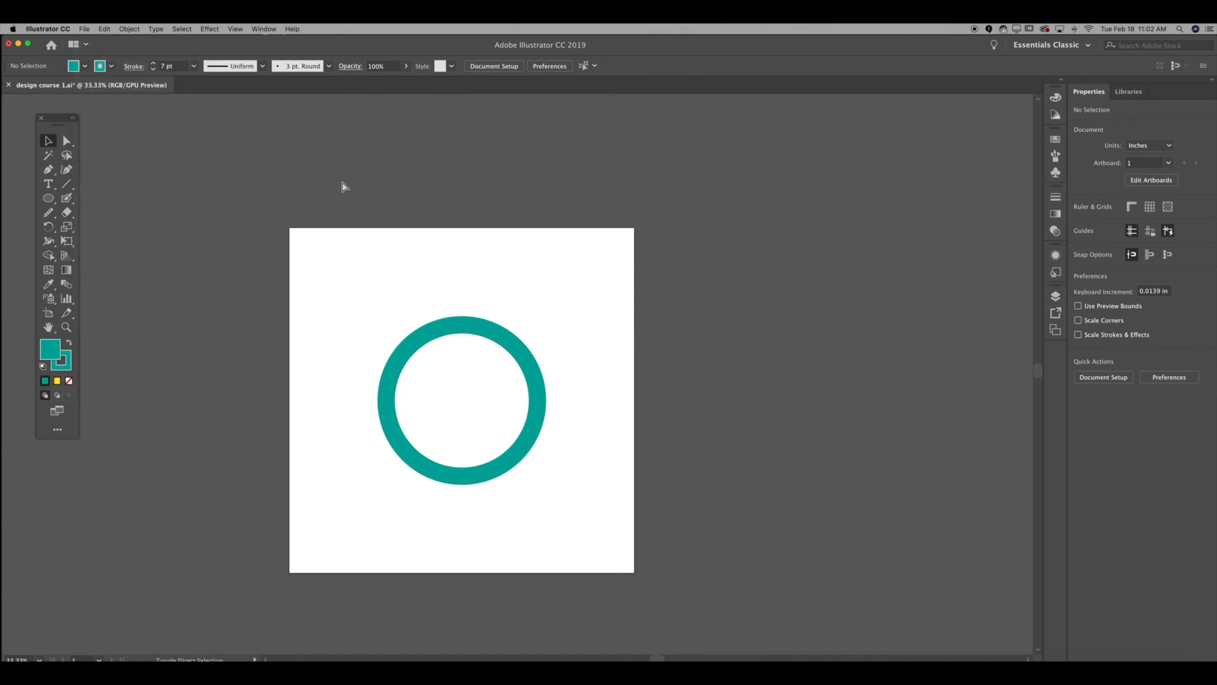
{"action": "scroll", "coordinate": [528, 251], "scroll_direction": "up", "scroll_amount": 1}
{"action": "scroll", "coordinate": [528, 251], "scroll_direction": "down", "scroll_amount": 3}
{"action": "scroll", "coordinate": [528, 251], "scroll_direction": "up", "scroll_amount": 3}
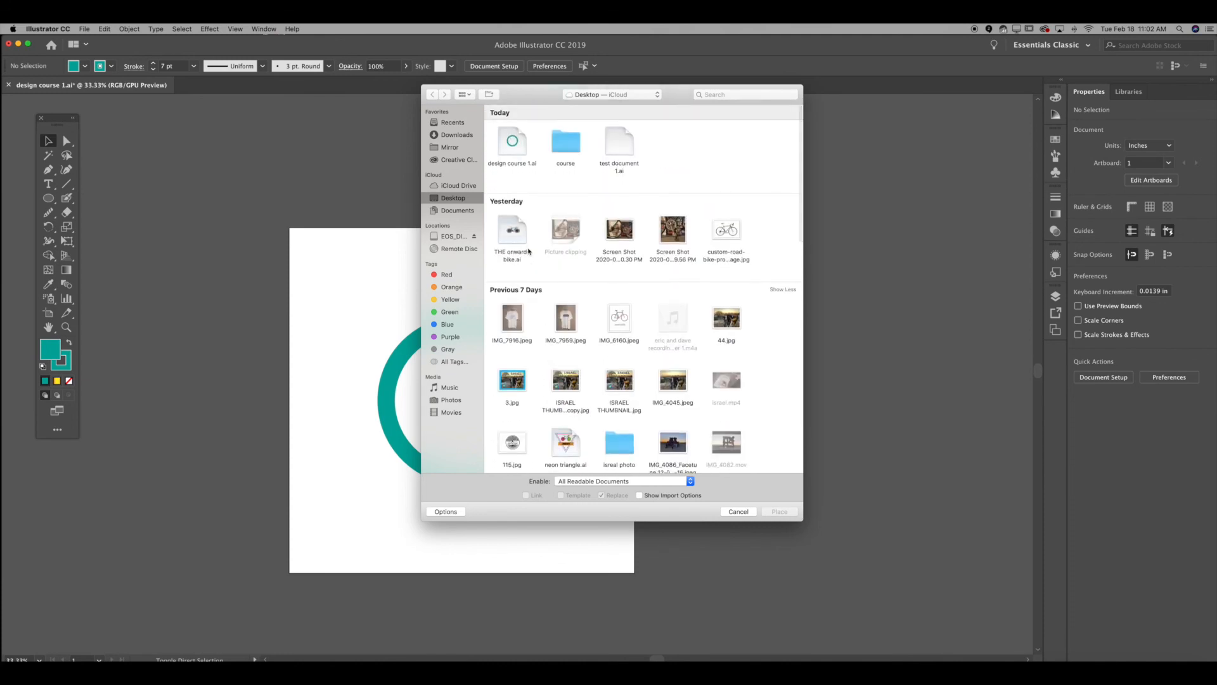
{"action": "left_click", "coordinate": [458, 238]}
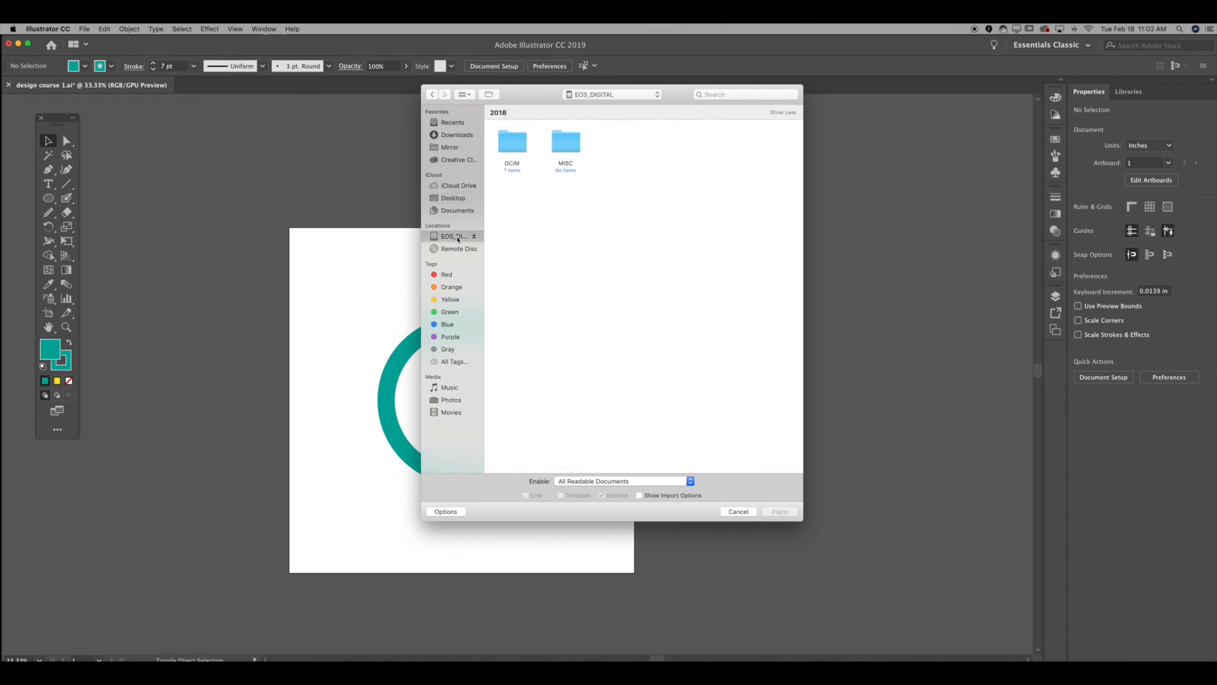
{"action": "left_click", "coordinate": [452, 199]}
{"action": "left_click", "coordinate": [452, 185]}
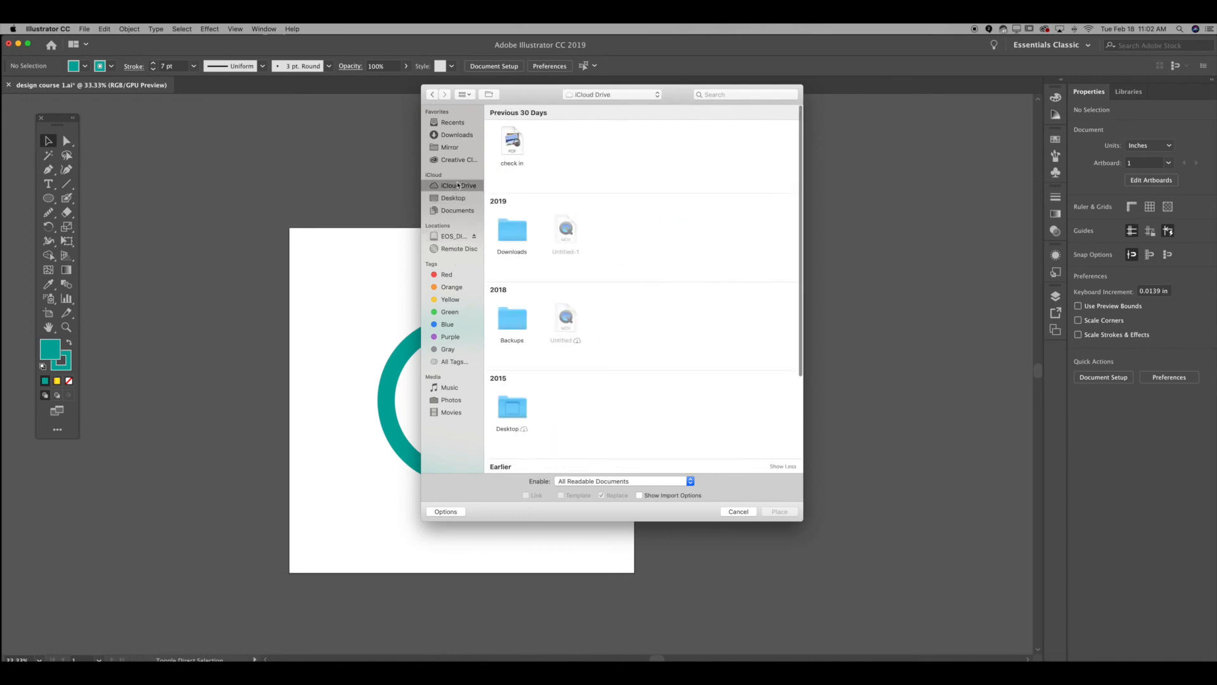
{"action": "left_click", "coordinate": [450, 198]}
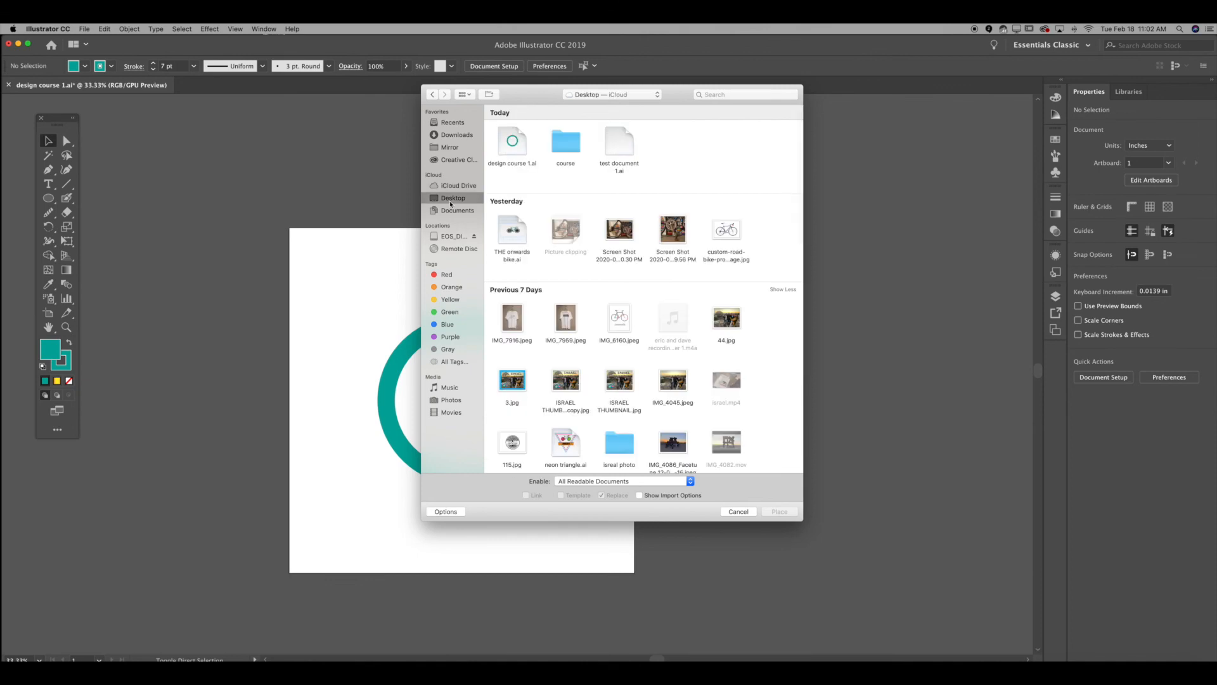
- Place bike squares.ai from the Desktop beside the artboard, about 12.4 in wide and 16.2 in high
{"action": "scroll", "coordinate": [589, 273], "scroll_direction": "down", "scroll_amount": 10}
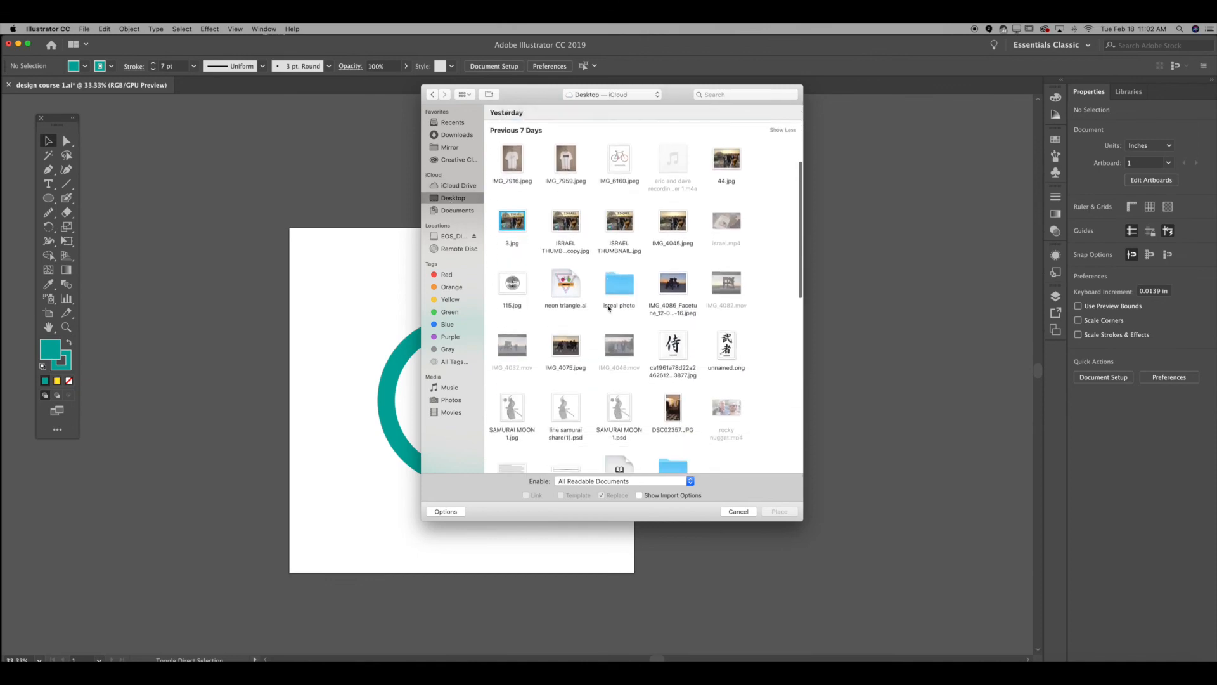
{"action": "scroll", "coordinate": [608, 309], "scroll_direction": "down", "scroll_amount": 10}
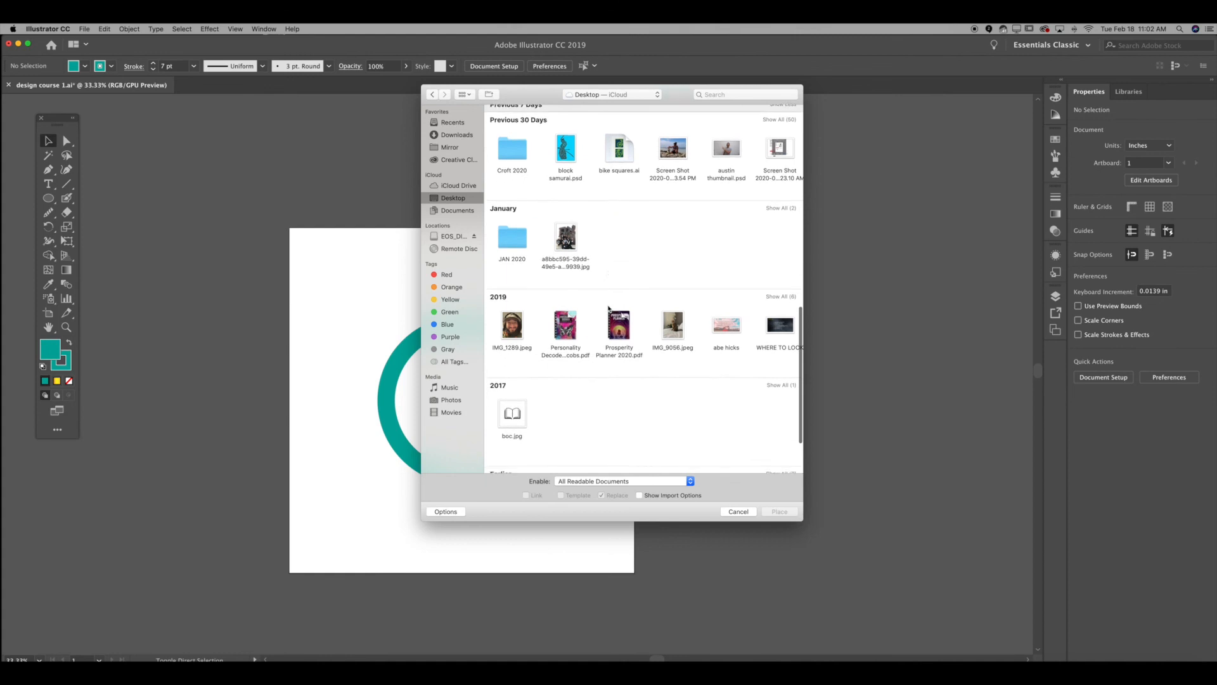
{"action": "scroll", "coordinate": [618, 310], "scroll_direction": "up", "scroll_amount": 6}
{"action": "double_click", "coordinate": [619, 310]}
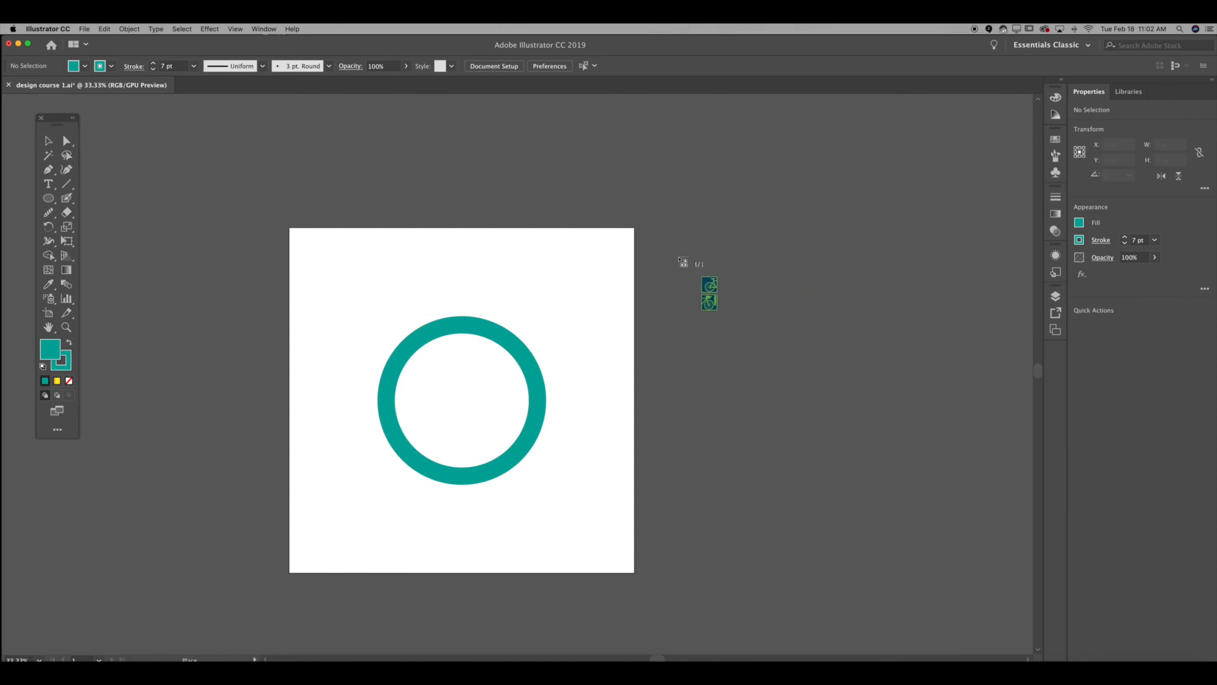
{"action": "left_click_drag", "start_coordinate": [677, 255], "coordinate": [892, 367]}
{"action": "left_click_drag", "start_coordinate": [826, 445], "coordinate": [892, 539]}
{"action": "left_click", "coordinate": [956, 512]}
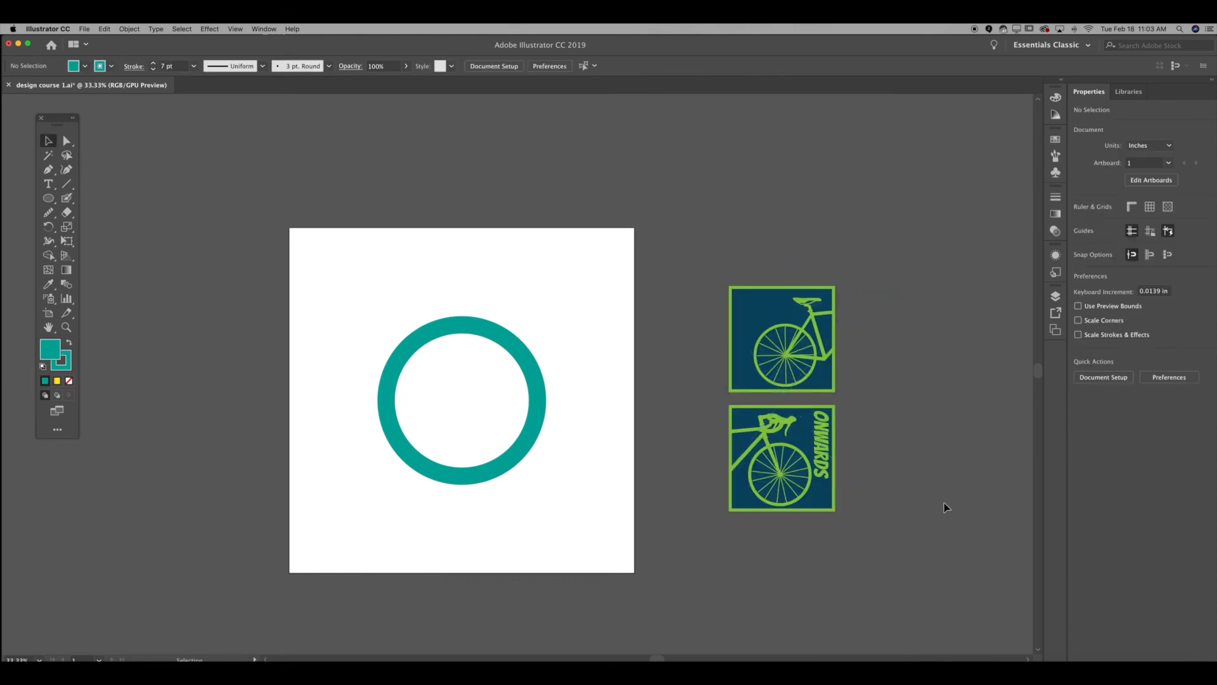
- Try shifting the placed bike artwork slightly beside the artboard, and delete it
{"action": "mouse_move", "coordinate": [791, 308]}
{"action": "left_mouse_down"}
{"action": "mouse_move", "coordinate": [764, 300]}
{"action": "mouse_move", "coordinate": [789, 300]}
{"action": "left_mouse_up"}
{"action": "left_click", "coordinate": [770, 222]}
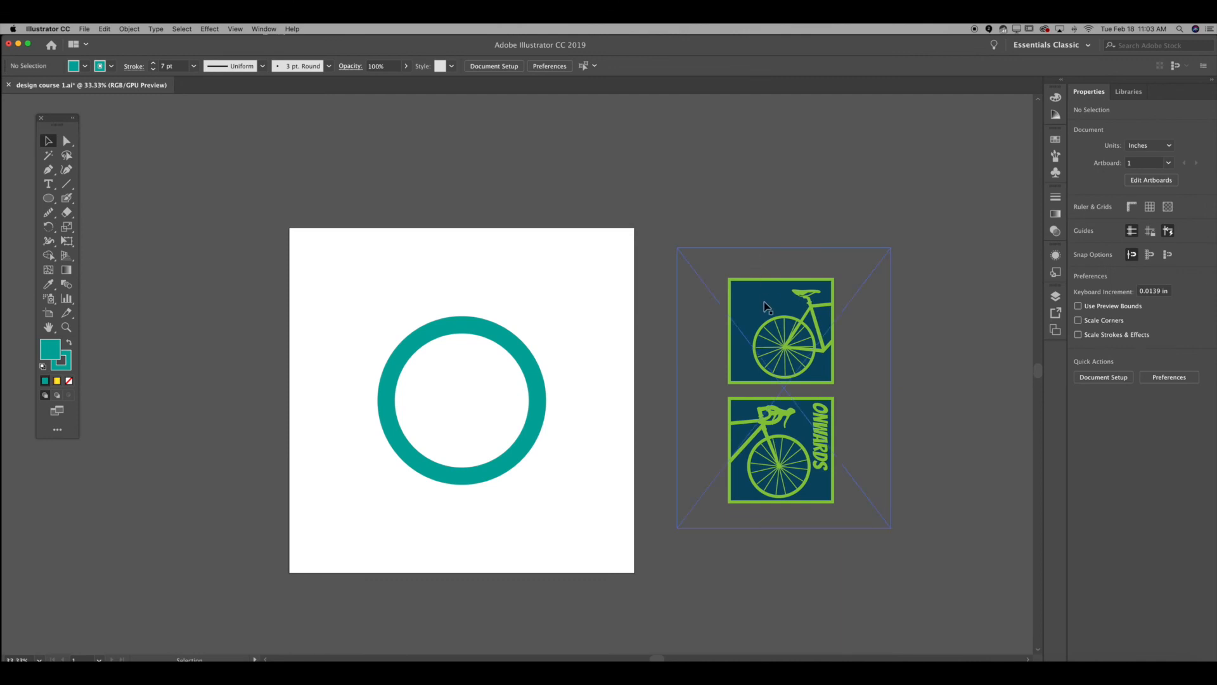
{"action": "left_click_drag", "start_coordinate": [795, 320], "coordinate": [796, 333]}
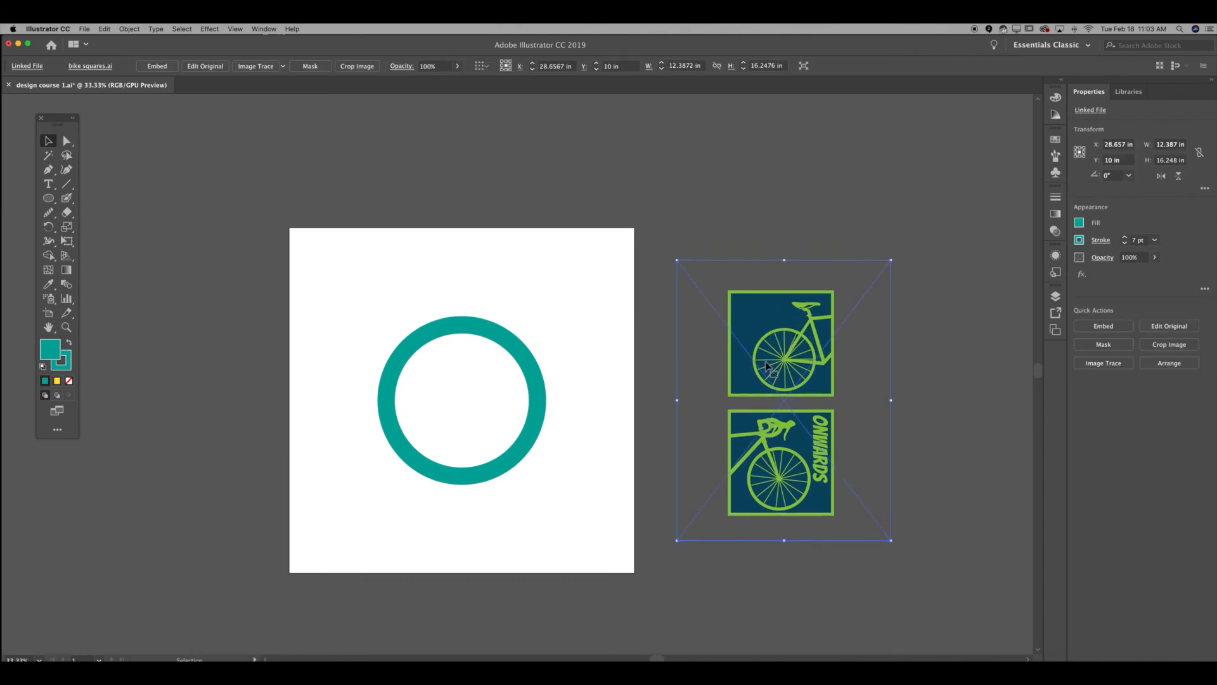
{"action": "left_click", "coordinate": [913, 395]}
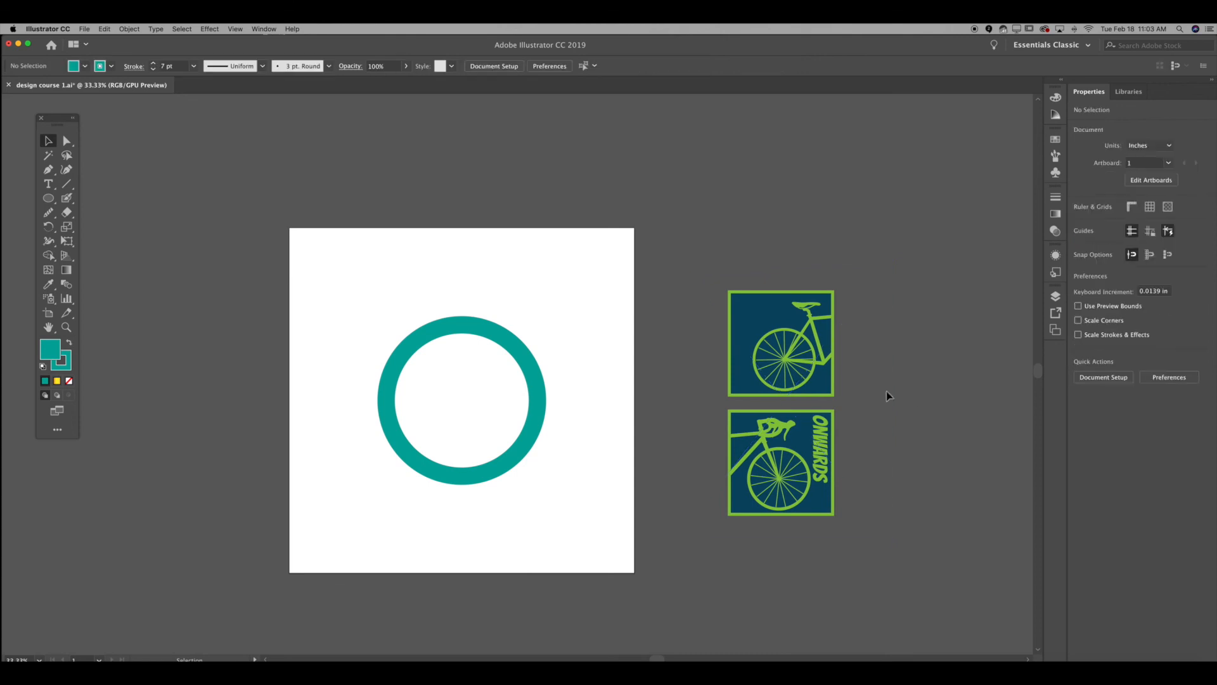
{"action": "left_click_drag", "start_coordinate": [808, 350], "coordinate": [788, 384]}
{"action": "left_click", "coordinate": [742, 223]}
{"action": "left_click", "coordinate": [834, 394]}
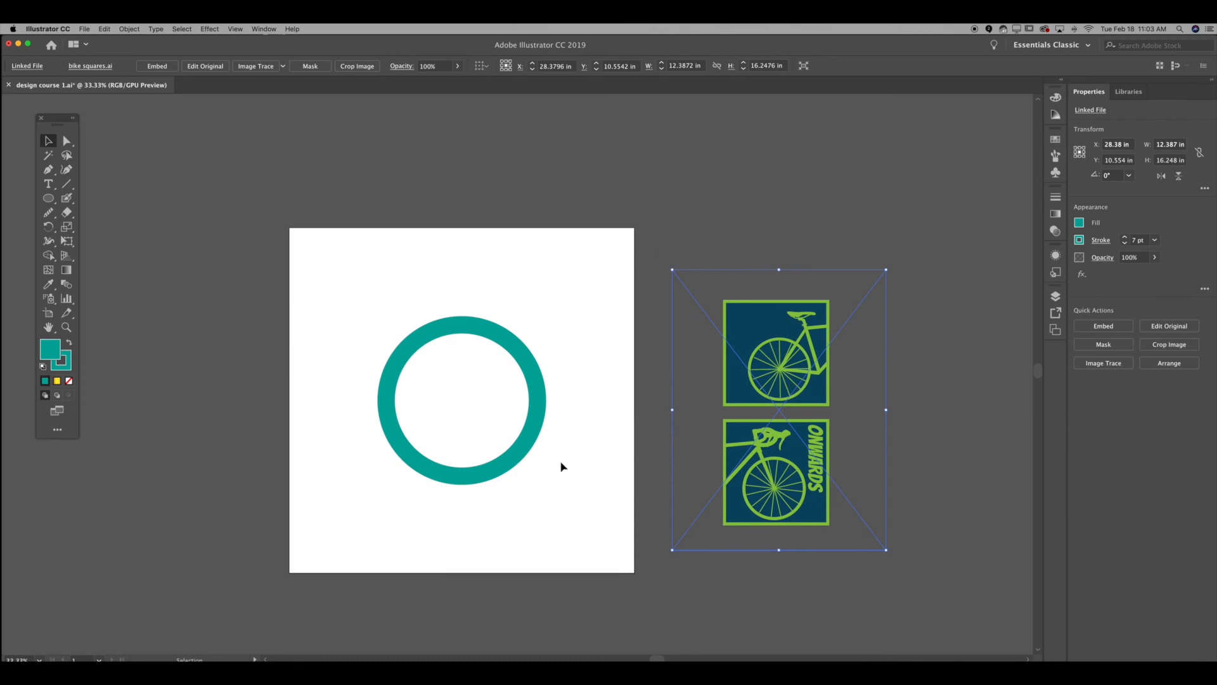
{"action": "left_click", "coordinate": [587, 467]}
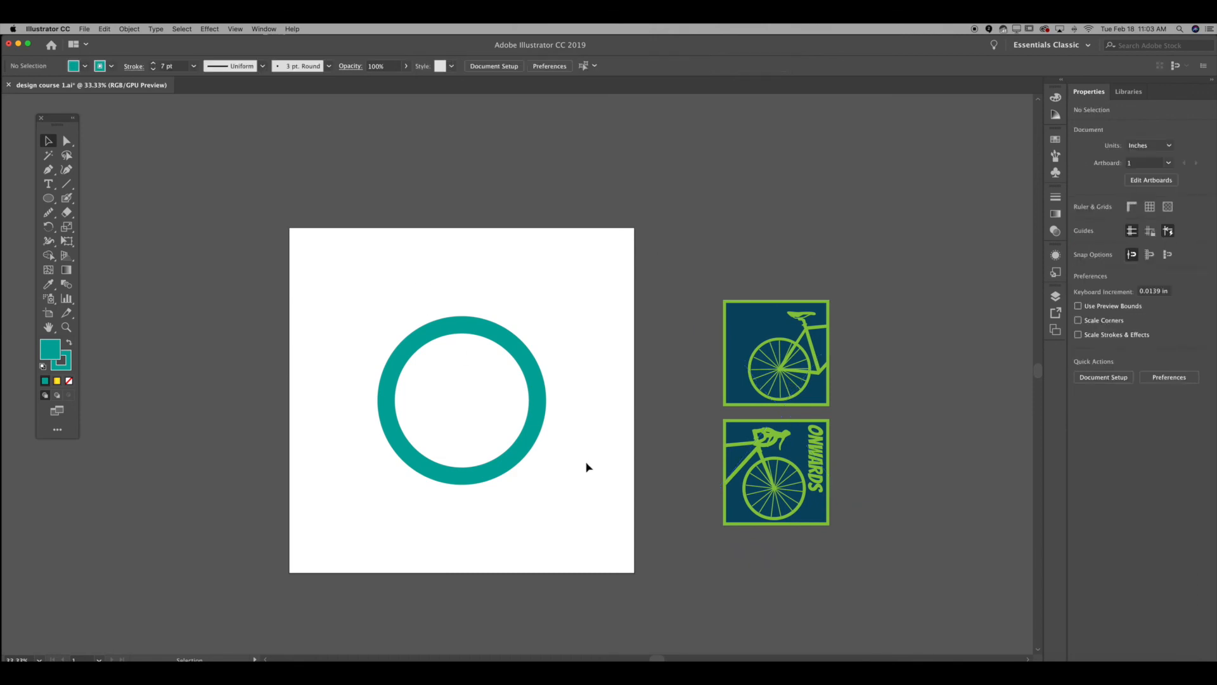
{"action": "left_click", "coordinate": [732, 332]}
{"action": "key", "text": "Delete"}
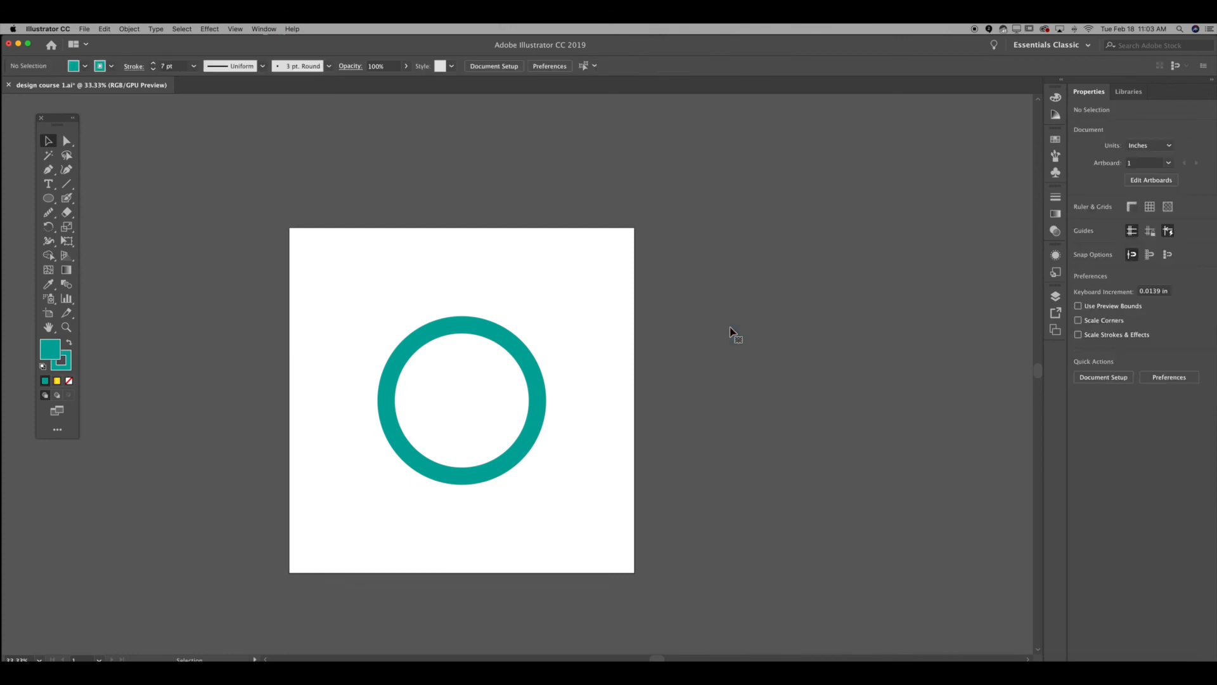
- Place the T-shirt photo IMG_7959.jpeg beside the artboard and delete it
{"action": "key", "text": "super+shift+p"}
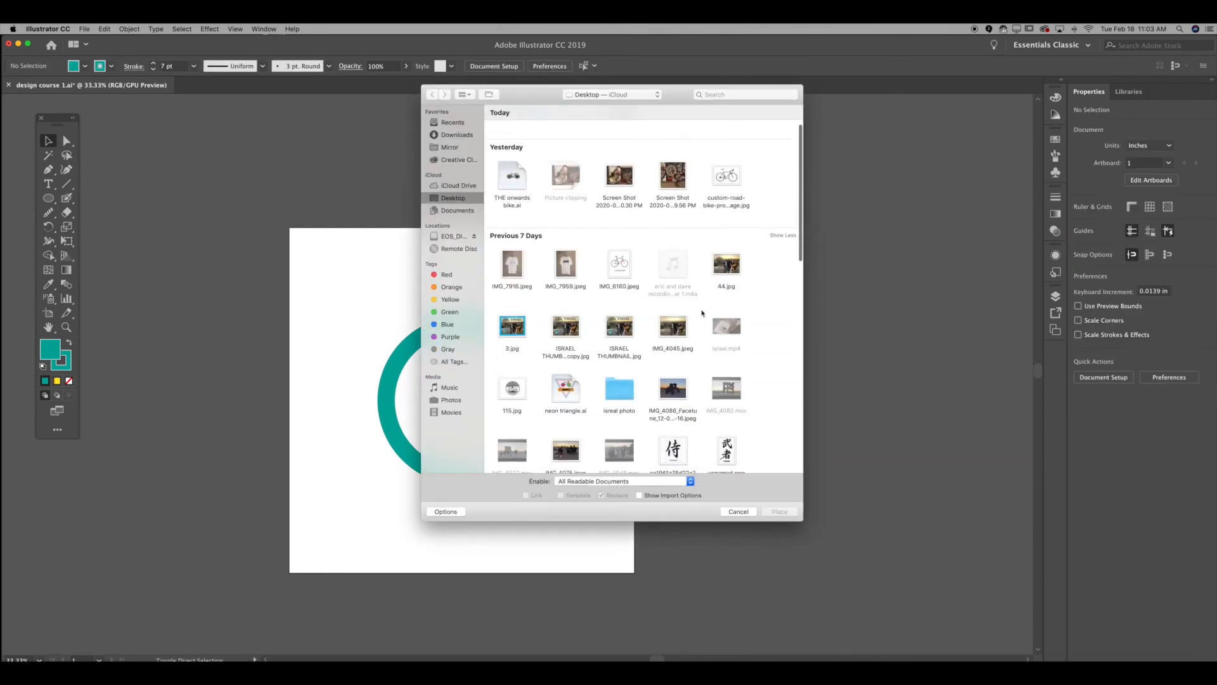
{"action": "double_click", "coordinate": [565, 253]}
{"action": "left_click_drag", "start_coordinate": [729, 231], "coordinate": [1040, 531]}
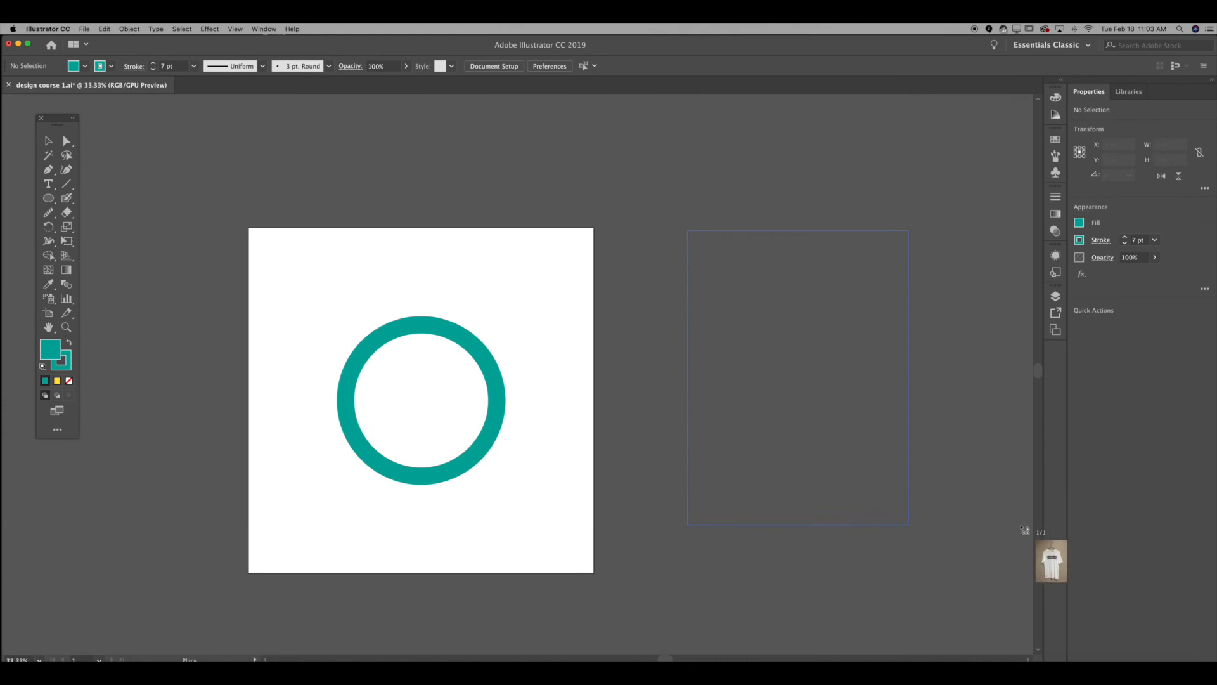
{"action": "left_click", "coordinate": [938, 390]}
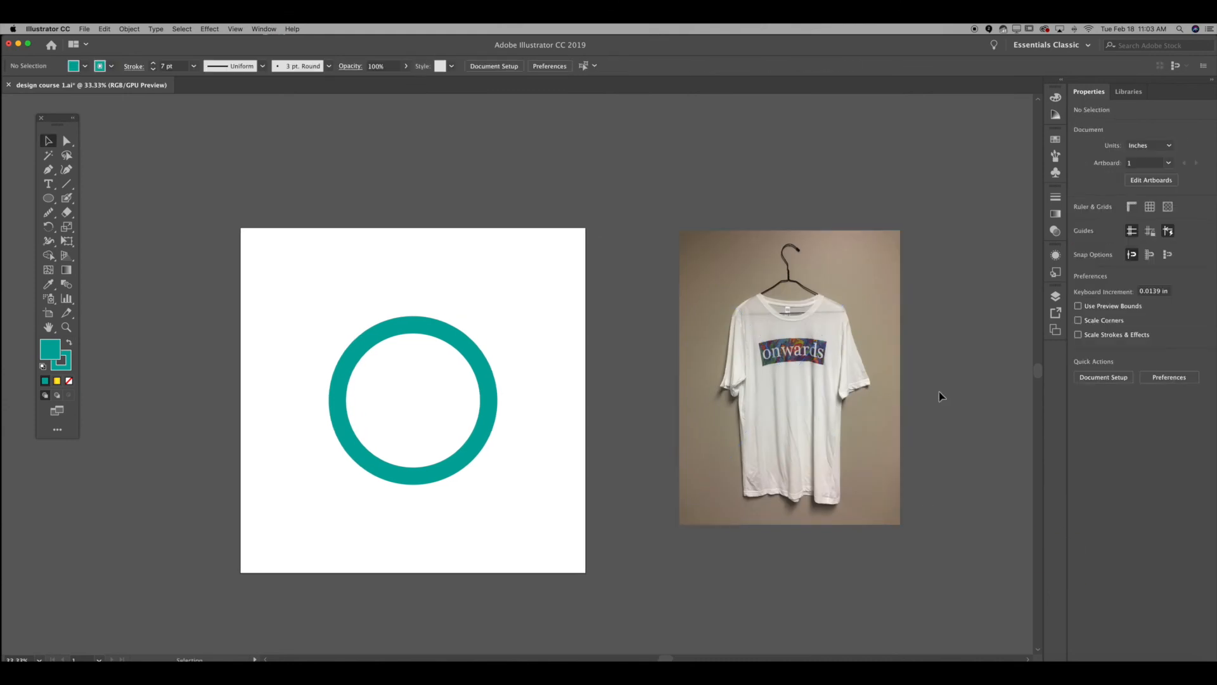
{"action": "left_click", "coordinate": [794, 388]}
{"action": "key", "text": "Delete"}
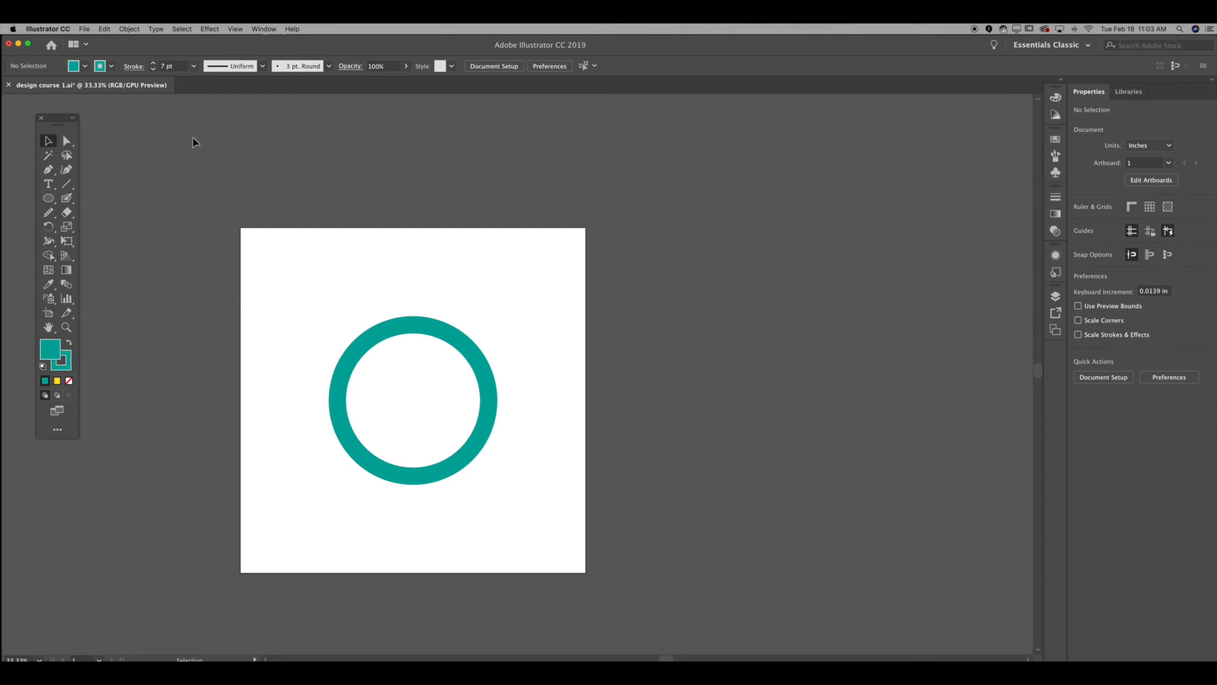
- Examine the export options and the file formats offered for saving the document, and cancel without saving
{"action": "left_click", "coordinate": [84, 28]}
{"action": "mouse_move", "coordinate": [131, 186]}
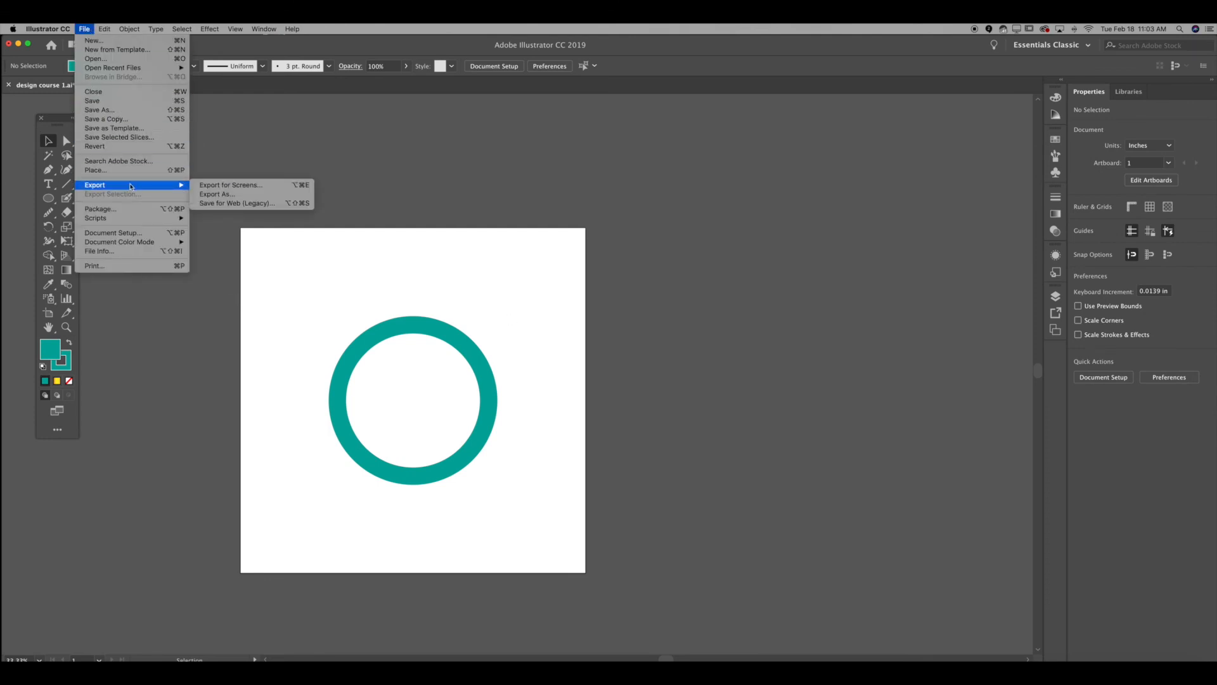
{"action": "left_click", "coordinate": [240, 194]}
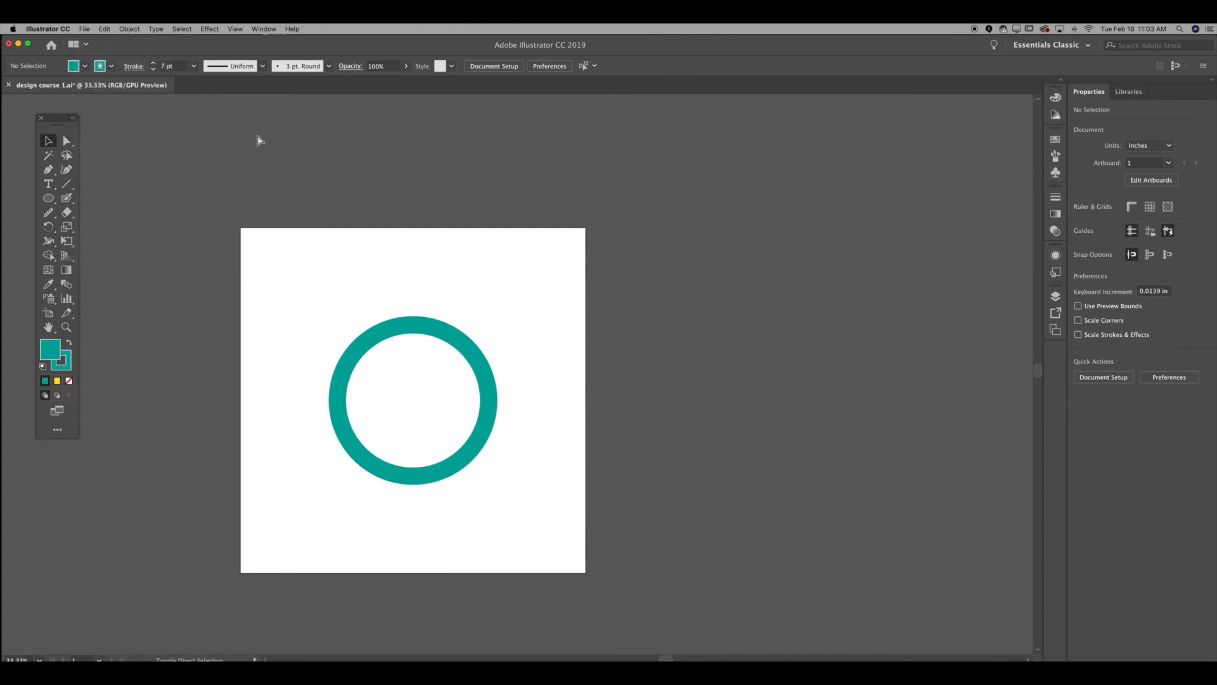
{"action": "left_click", "coordinate": [596, 235]}
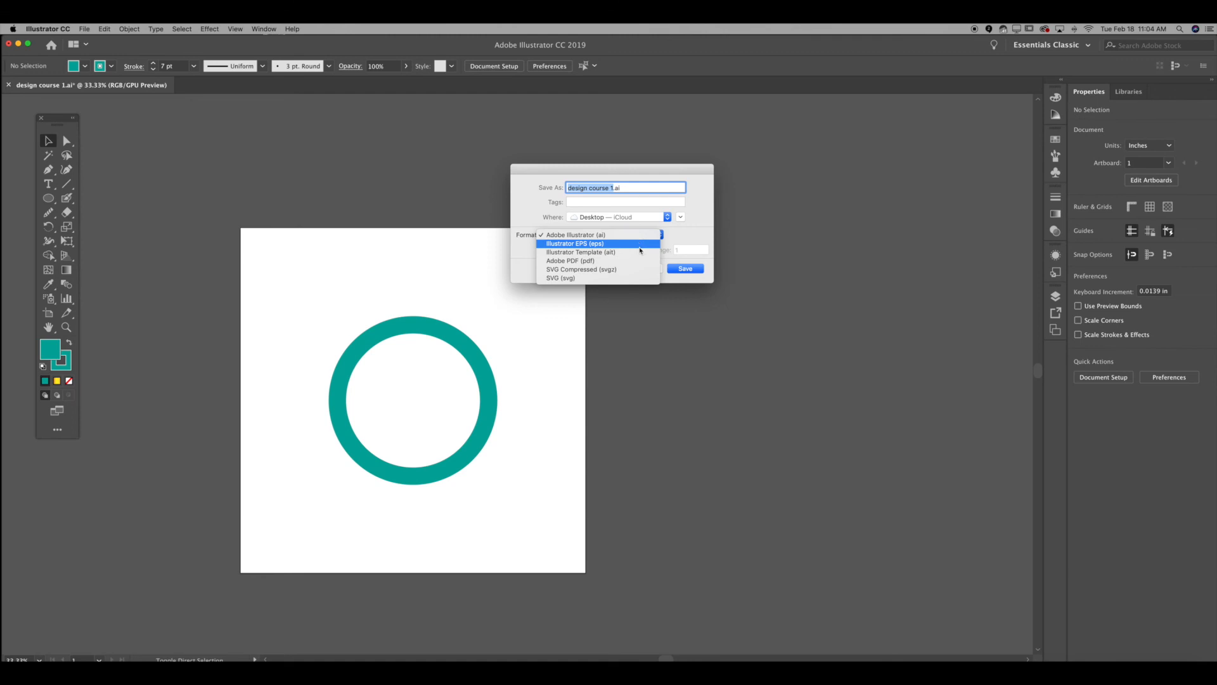
{"action": "left_click", "coordinate": [701, 244]}
{"action": "left_click", "coordinate": [631, 267]}
{"action": "left_click", "coordinate": [48, 29]}
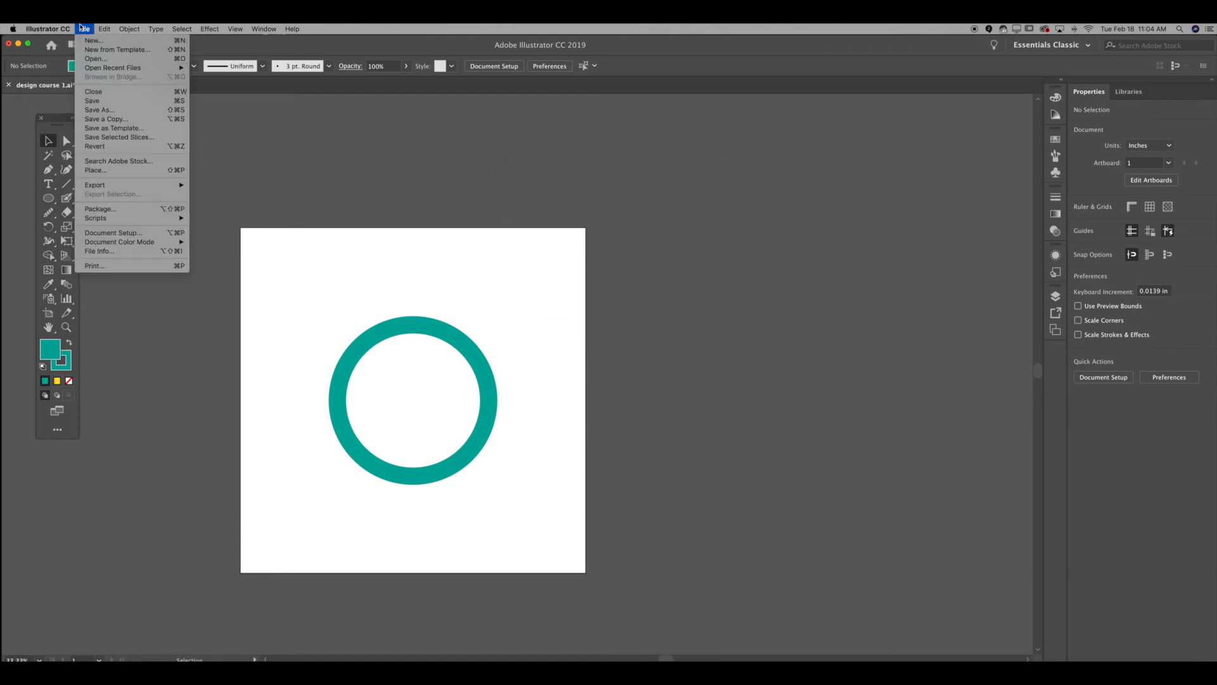
{"action": "mouse_move", "coordinate": [98, 29]}
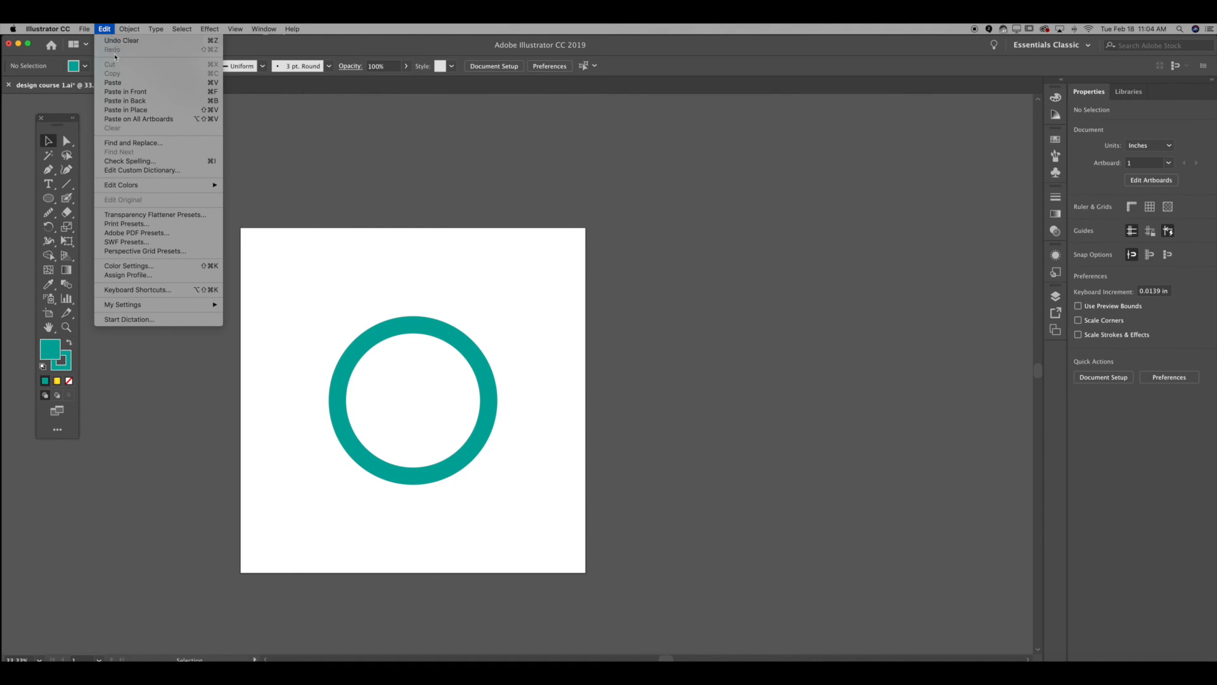
{"action": "left_click", "coordinate": [329, 149]}
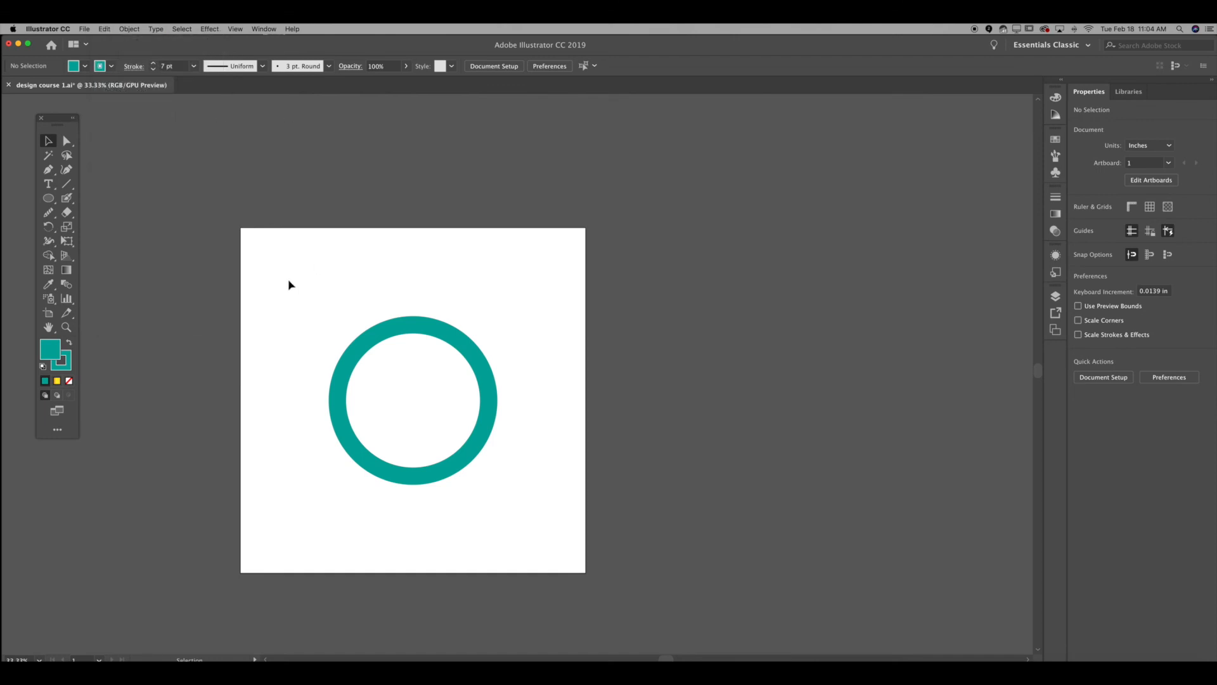
- Try duplicating the teal ring onto the canvas beside the artboard, undo the duplication, and deselect the ring
{"action": "left_click_drag", "start_coordinate": [288, 284], "coordinate": [505, 487]}
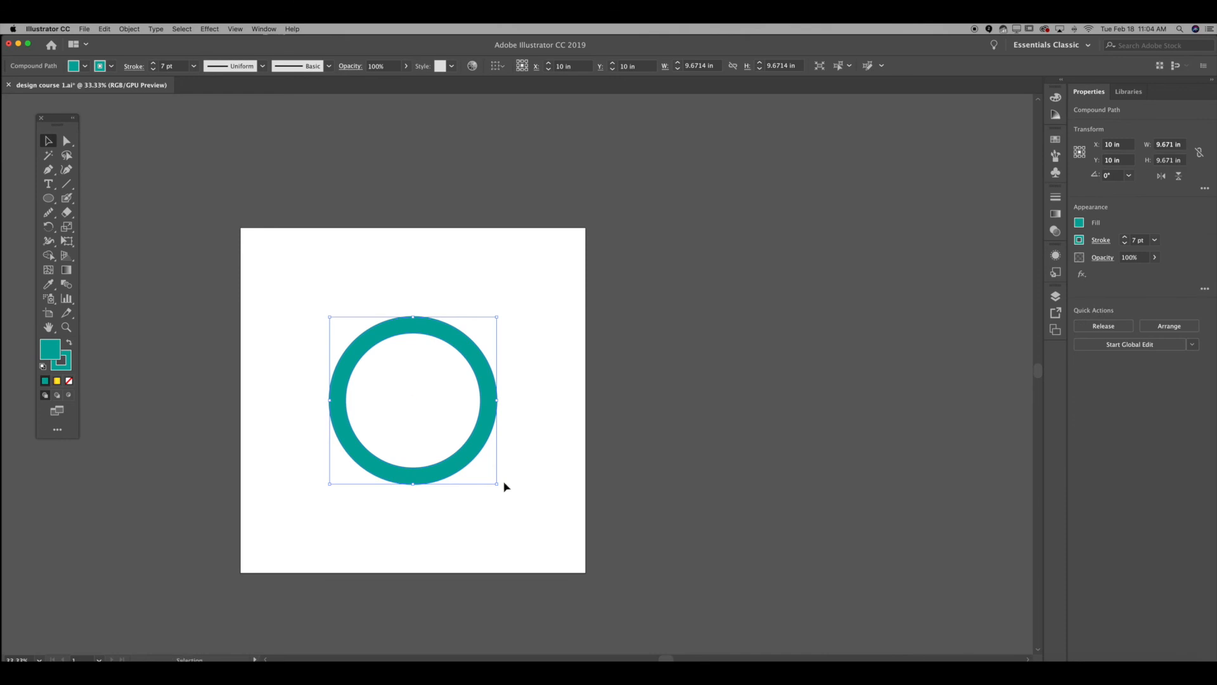
{"action": "mouse_move", "coordinate": [421, 334]}
{"action": "left_mouse_down"}
{"action": "mouse_move", "coordinate": [690, 349]}
{"action": "mouse_move", "coordinate": [708, 348]}
{"action": "mouse_move", "coordinate": [709, 334]}
{"action": "left_mouse_up"}
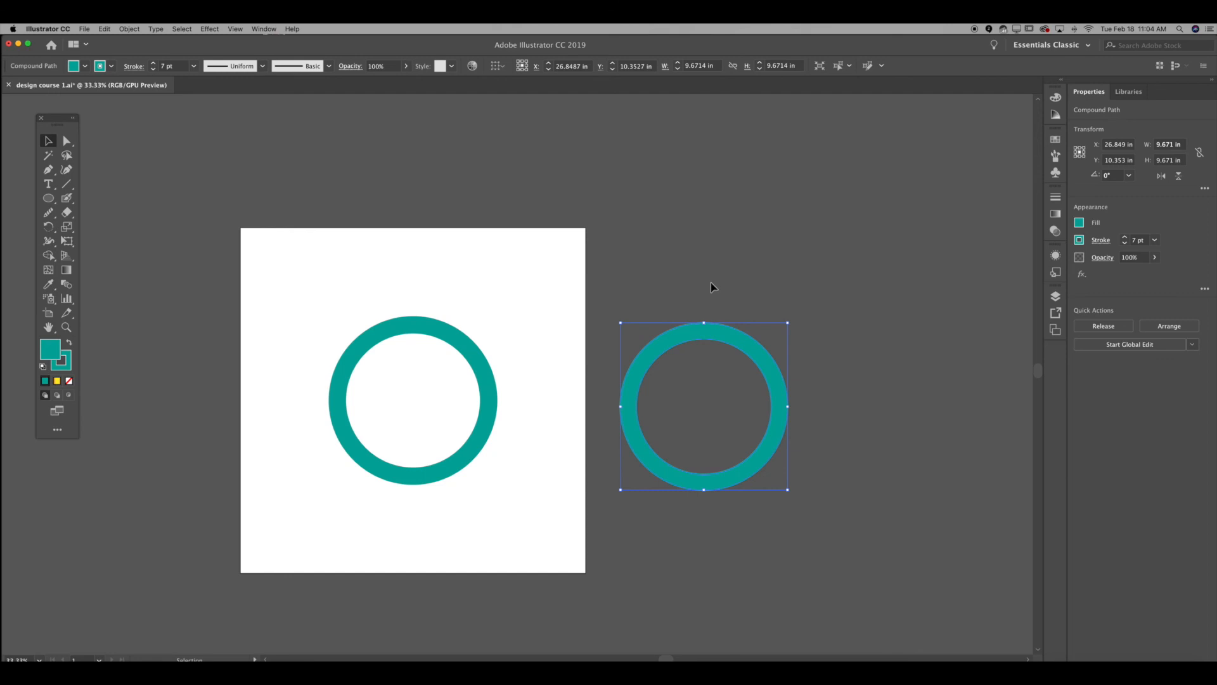
{"action": "left_click", "coordinate": [741, 234]}
{"action": "key", "text": "super+z"}
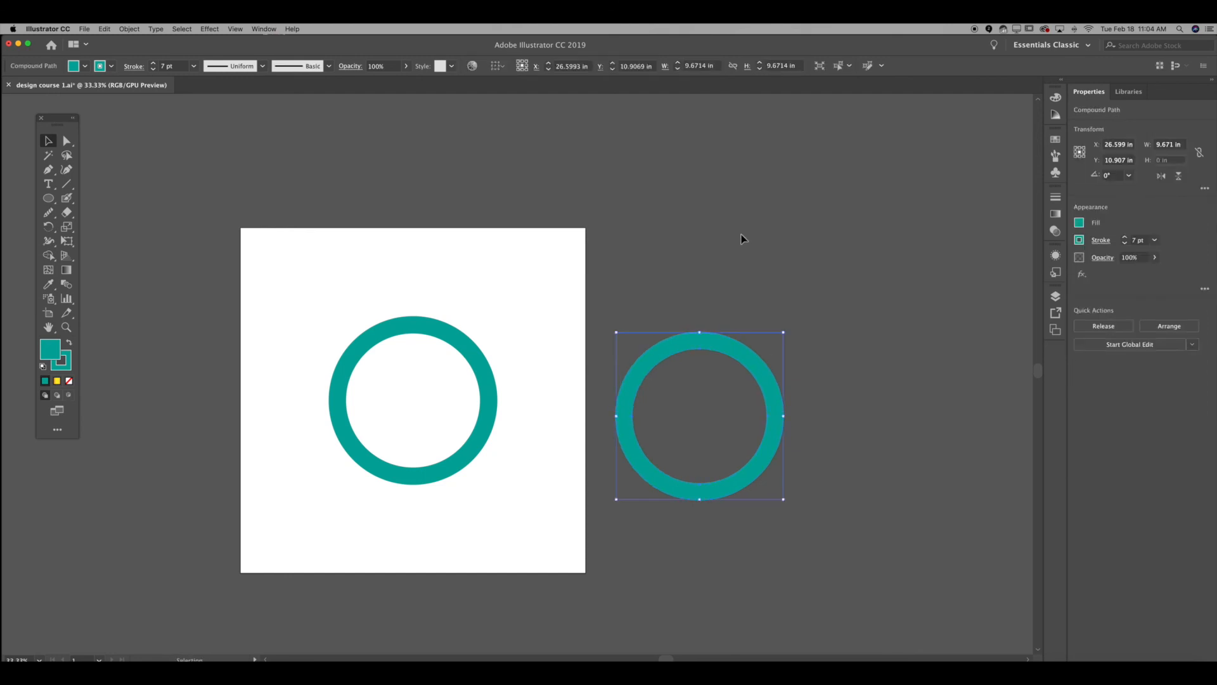
{"action": "key", "text": "super+z"}
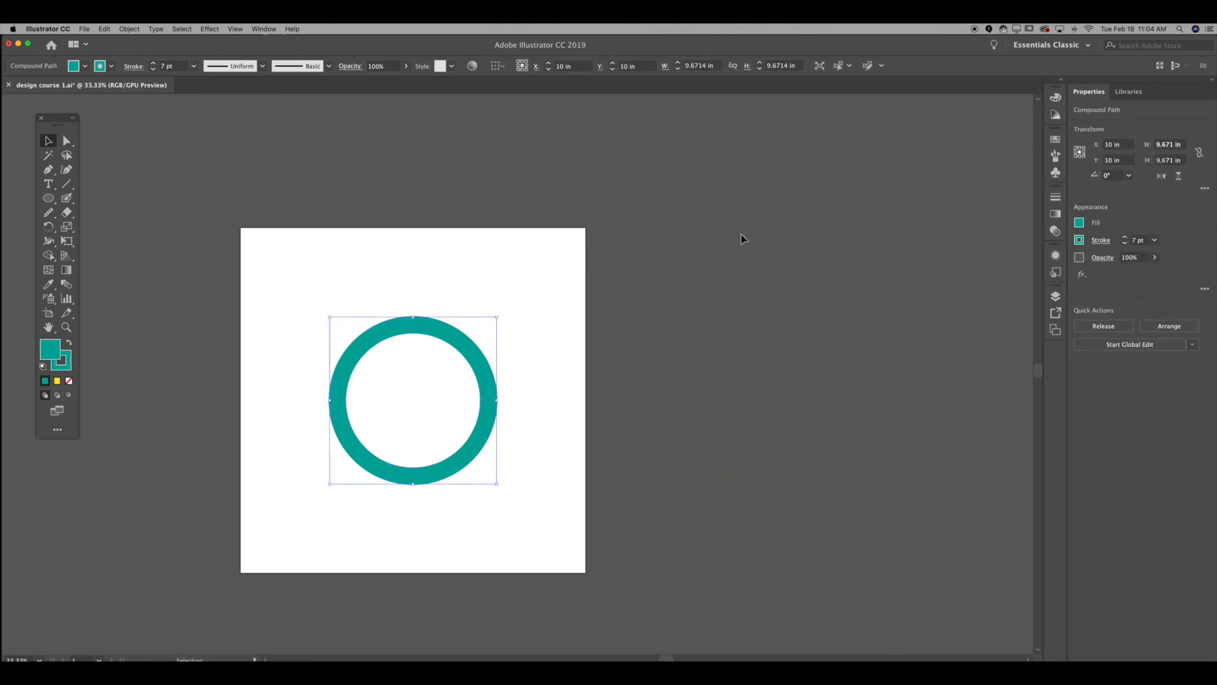
{"action": "left_click", "coordinate": [741, 235]}
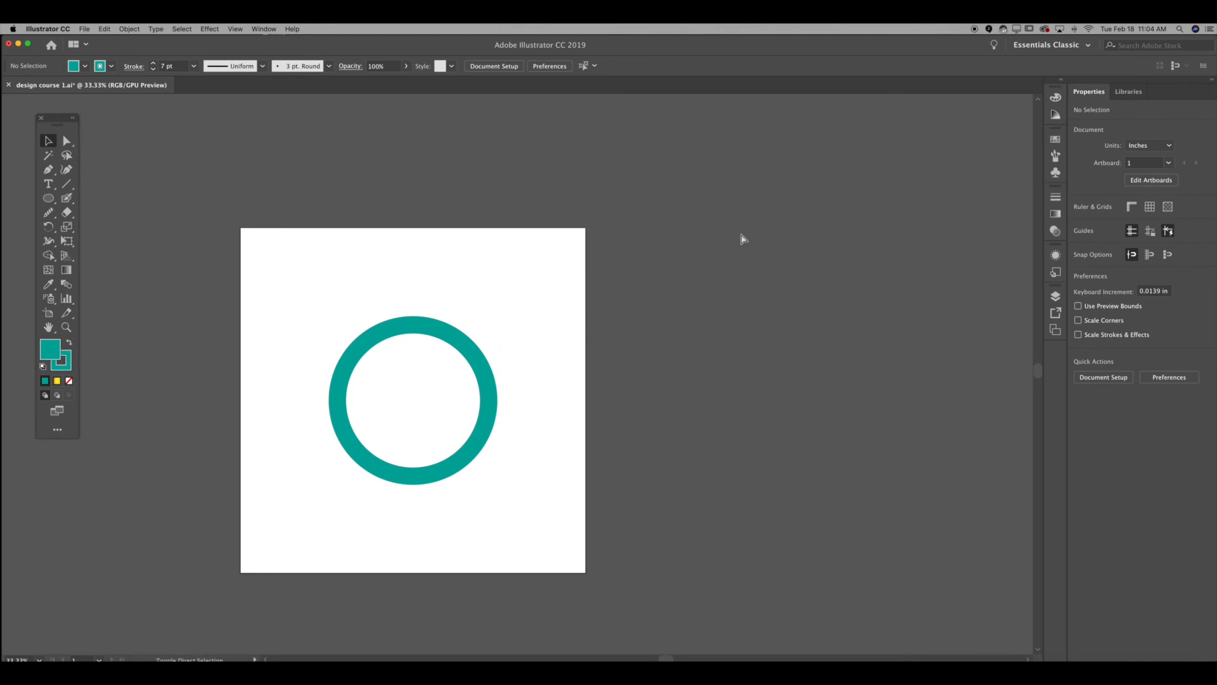
- Redo the ring duplication beside the artboard and delete the duplicate
{"action": "key", "text": "super+shift+z"}
{"action": "key", "text": "super+shift+z"}
{"action": "key", "text": "super+shift+z"}
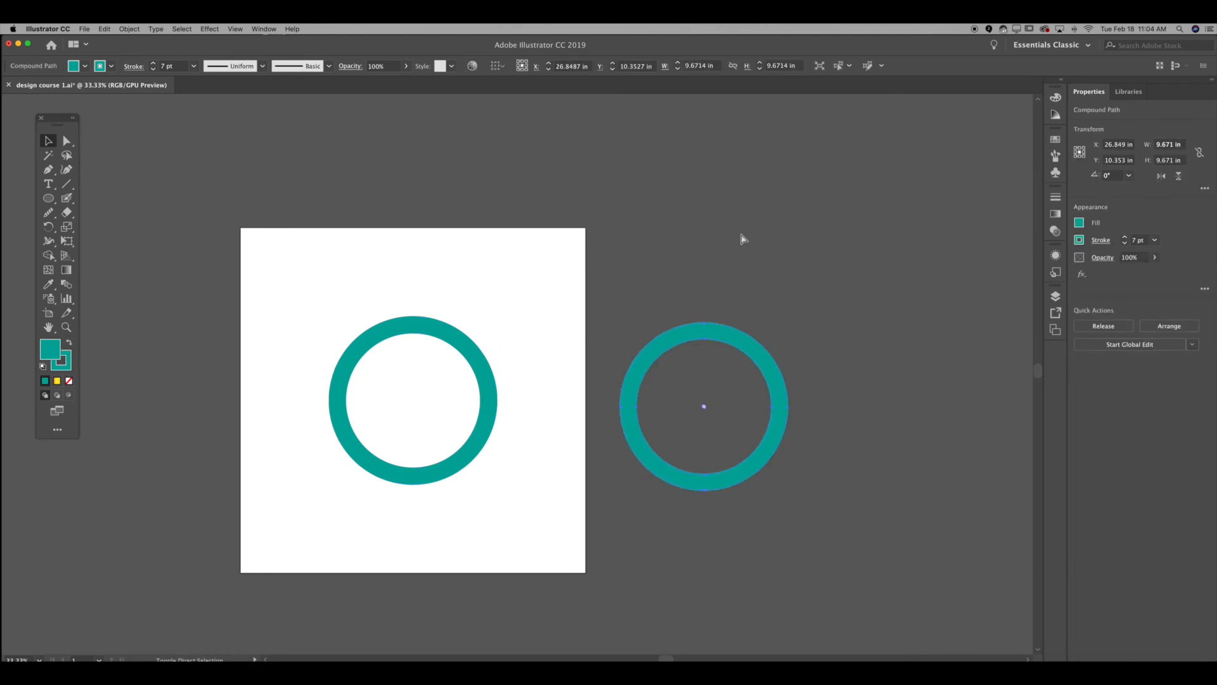
{"action": "key", "text": "Delete"}
- Select the teal ring on the artboard and review the cut, copy and paste commands
{"action": "left_click", "coordinate": [106, 28]}
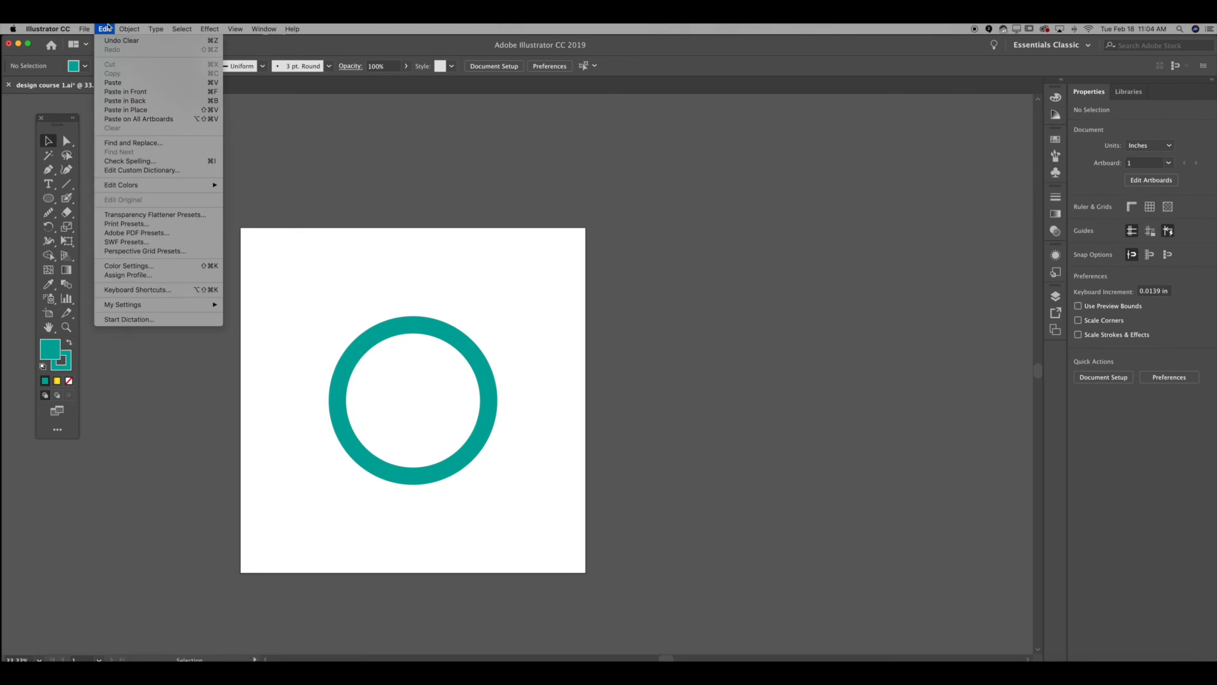
{"action": "left_click", "coordinate": [345, 213]}
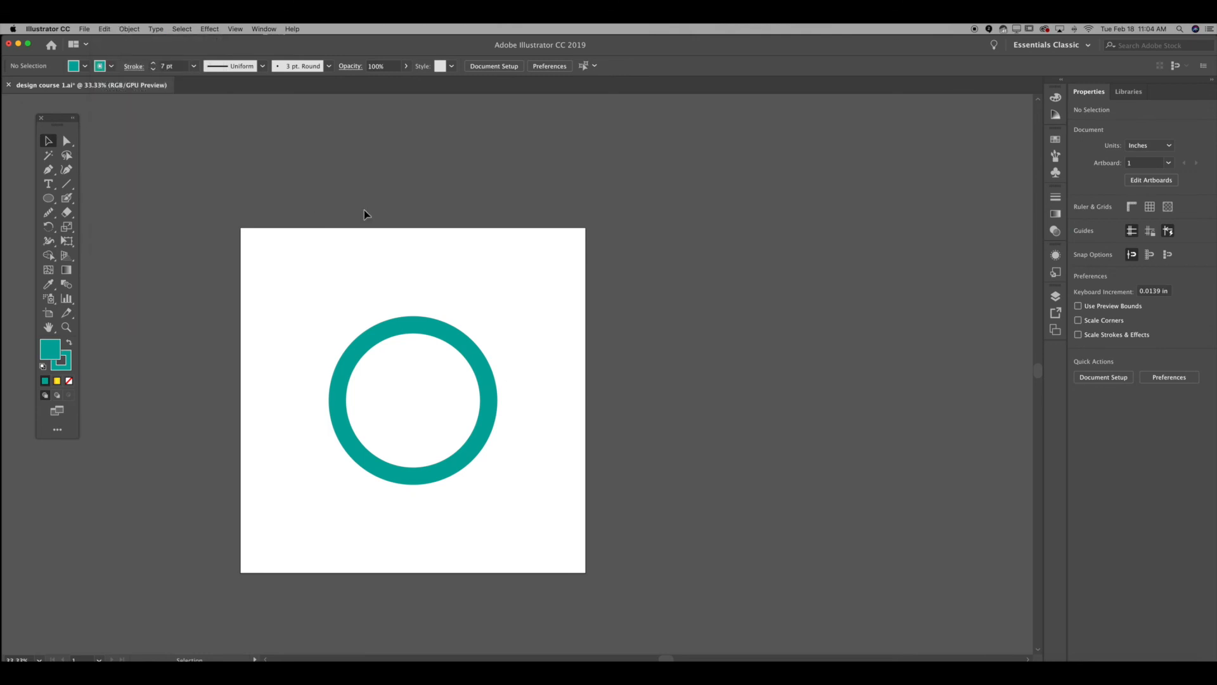
{"action": "left_click_drag", "start_coordinate": [314, 304], "coordinate": [568, 483]}
{"action": "left_click", "coordinate": [459, 521]}
{"action": "left_click", "coordinate": [461, 471]}
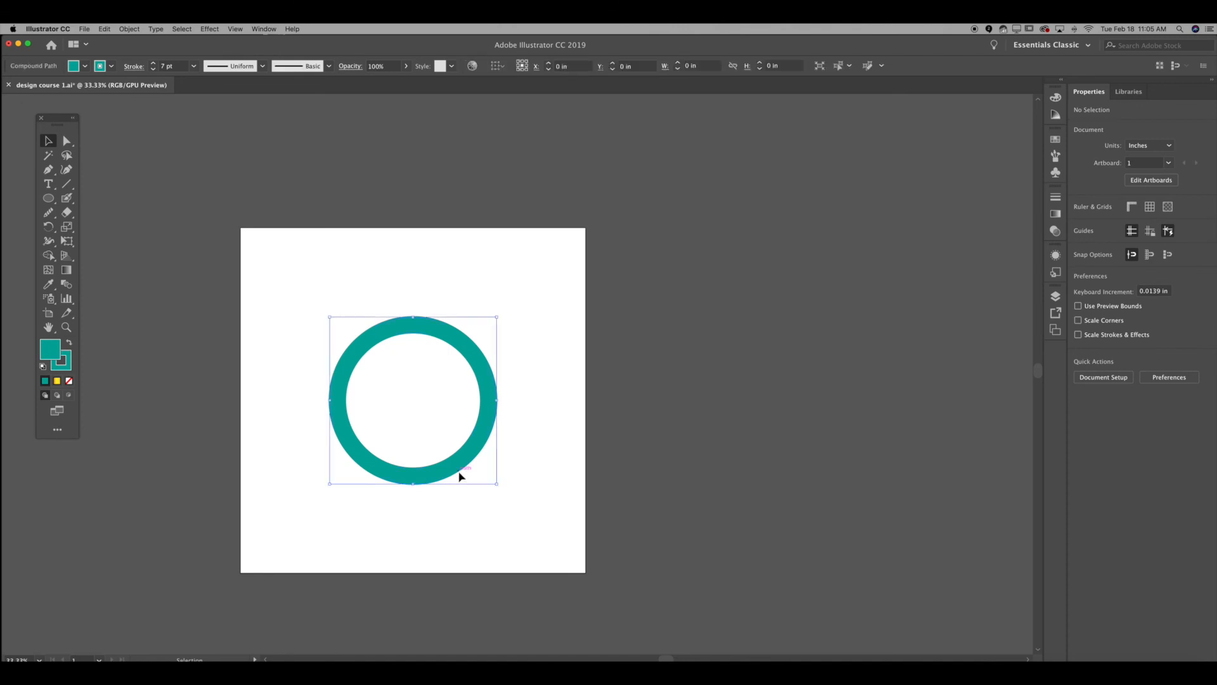
{"action": "left_click", "coordinate": [104, 28]}
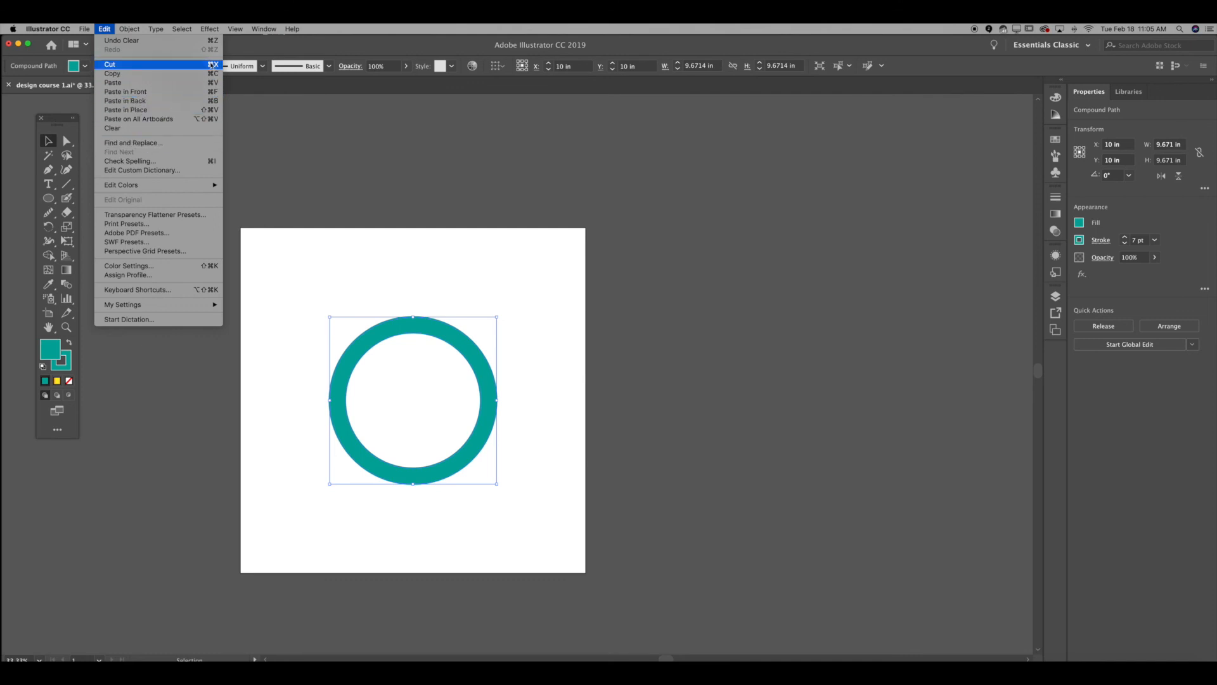
{"action": "left_click", "coordinate": [468, 204]}
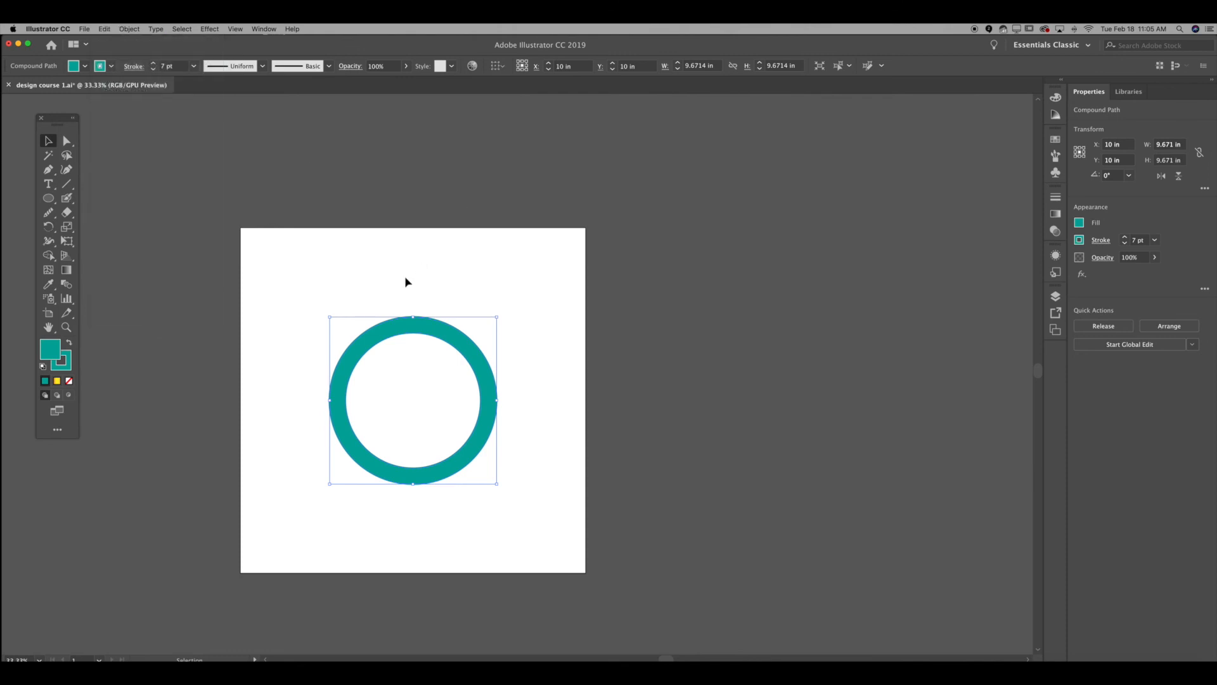
- Paste two copies of the teal ring in front of the original and move them beside the artboard, one above the other
{"action": "left_click", "coordinate": [407, 277]}
{"action": "left_click", "coordinate": [478, 420]}
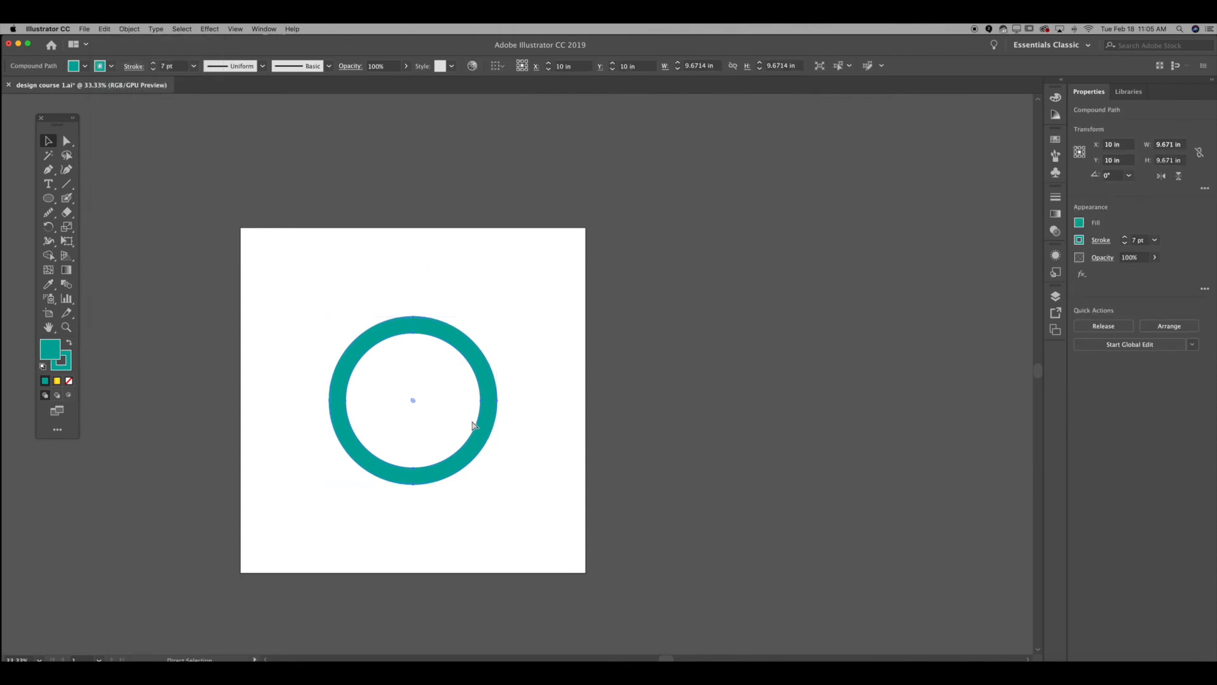
{"action": "left_click_drag", "start_coordinate": [471, 397], "coordinate": [832, 385]}
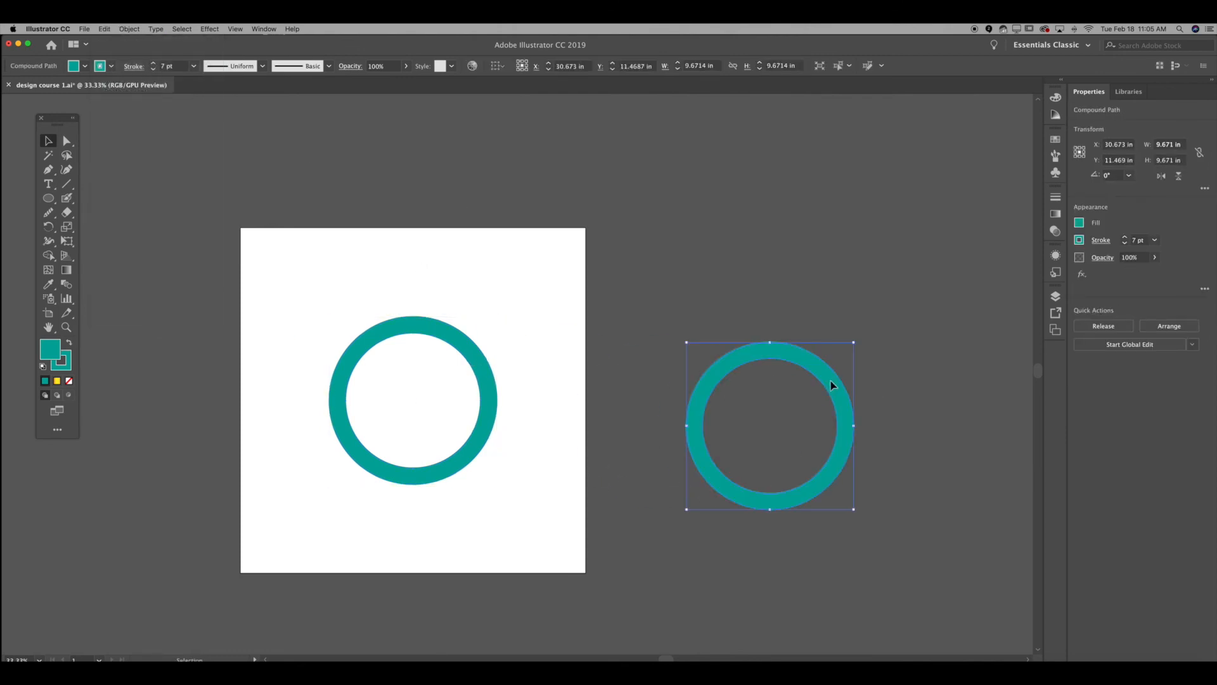
{"action": "key", "text": "super+f"}
{"action": "left_click_drag", "start_coordinate": [468, 343], "coordinate": [811, 186]}
{"action": "left_click", "coordinate": [905, 408]}
- Delete both ring copies outside the artboard and reselect the original teal ring
{"action": "left_click", "coordinate": [747, 411]}
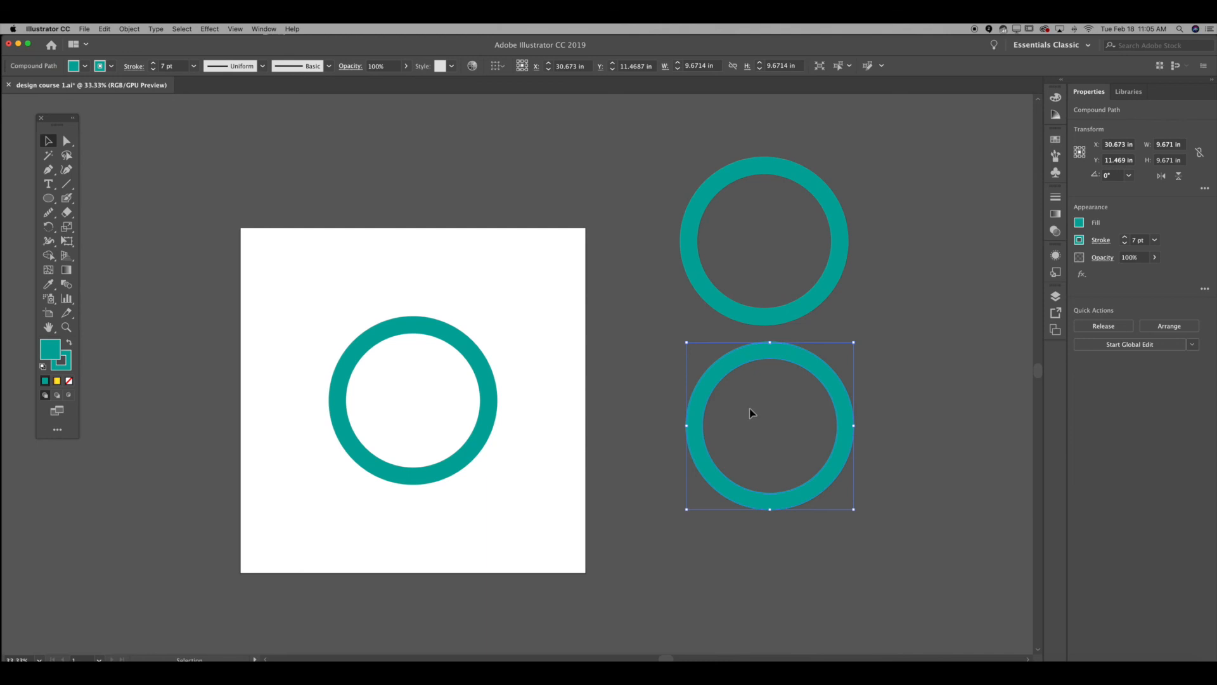
{"action": "key", "text": "Delete"}
{"action": "left_click", "coordinate": [744, 311]}
{"action": "key", "text": "Delete"}
{"action": "left_click", "coordinate": [122, 28]}
{"action": "left_click", "coordinate": [453, 329]}
{"action": "left_click", "coordinate": [454, 330]}
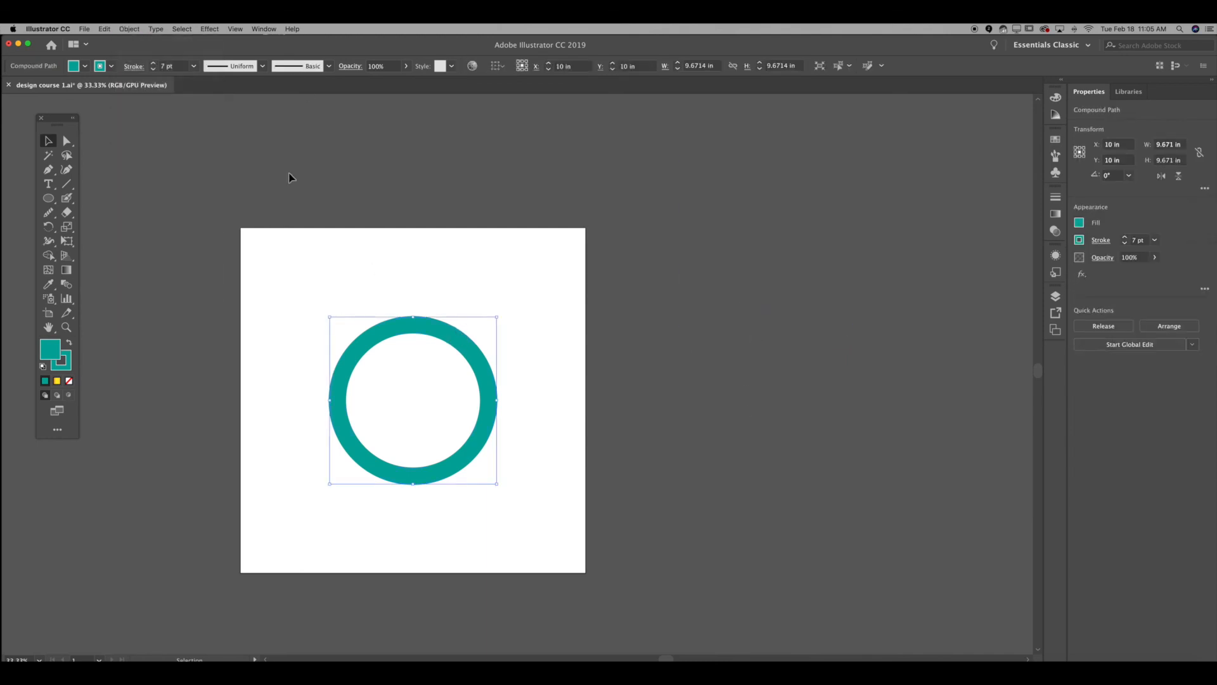
- Review the Object commands and the context commands available for the selected teal ring, then deselect it
{"action": "left_click", "coordinate": [139, 28]}
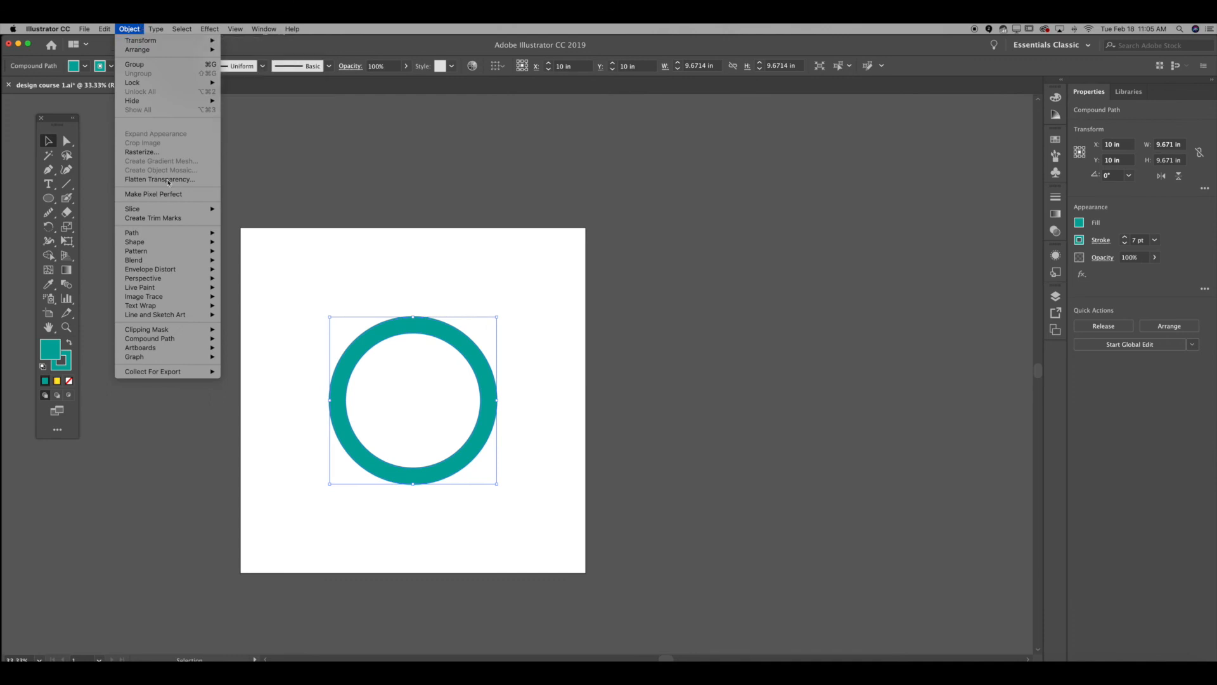
{"action": "mouse_move", "coordinate": [175, 235]}
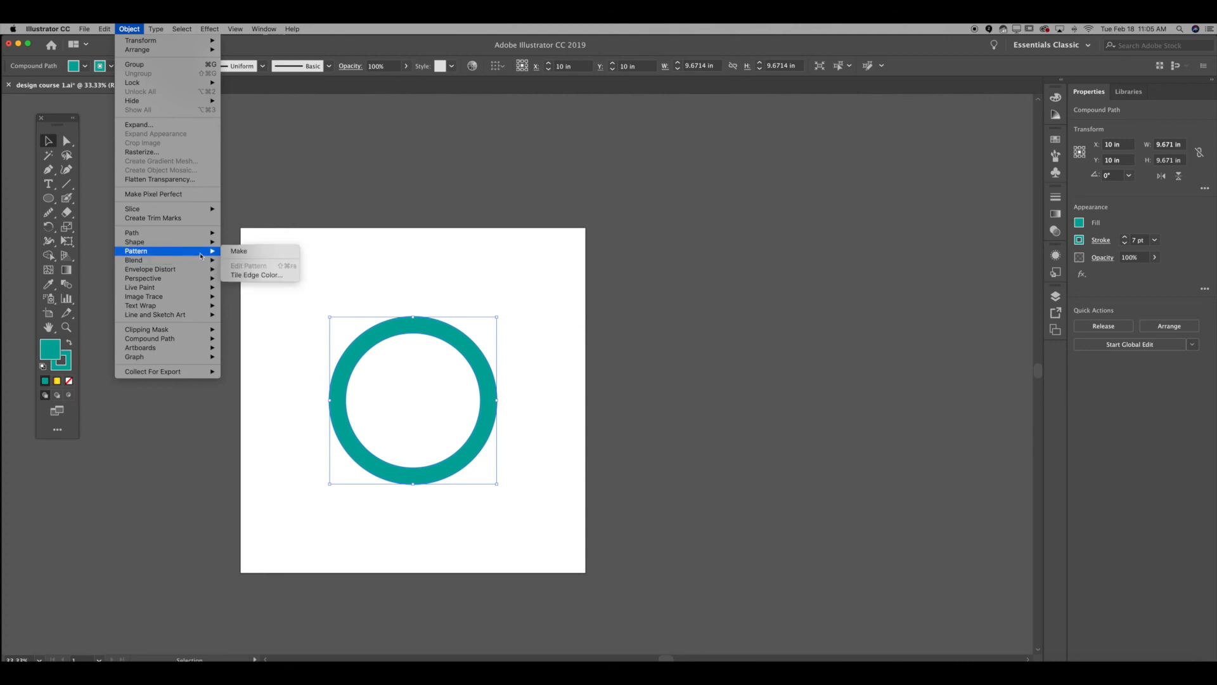
{"action": "mouse_move", "coordinate": [178, 289]}
{"action": "mouse_move", "coordinate": [175, 310]}
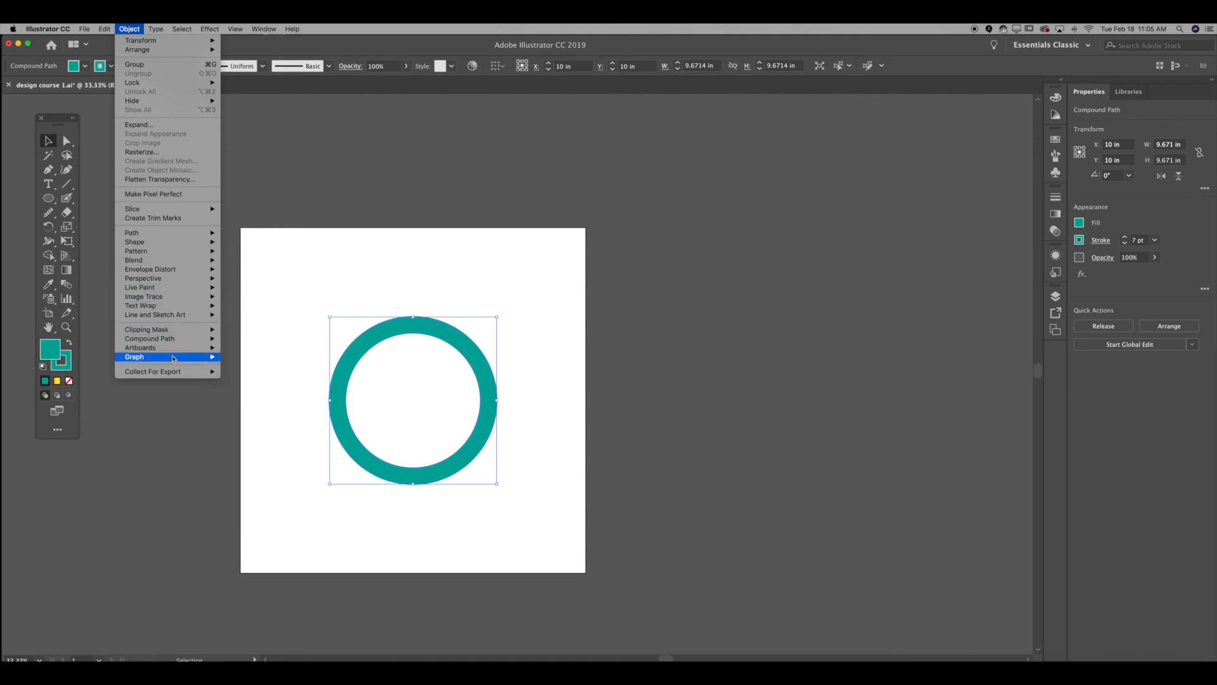
{"action": "mouse_move", "coordinate": [177, 334]}
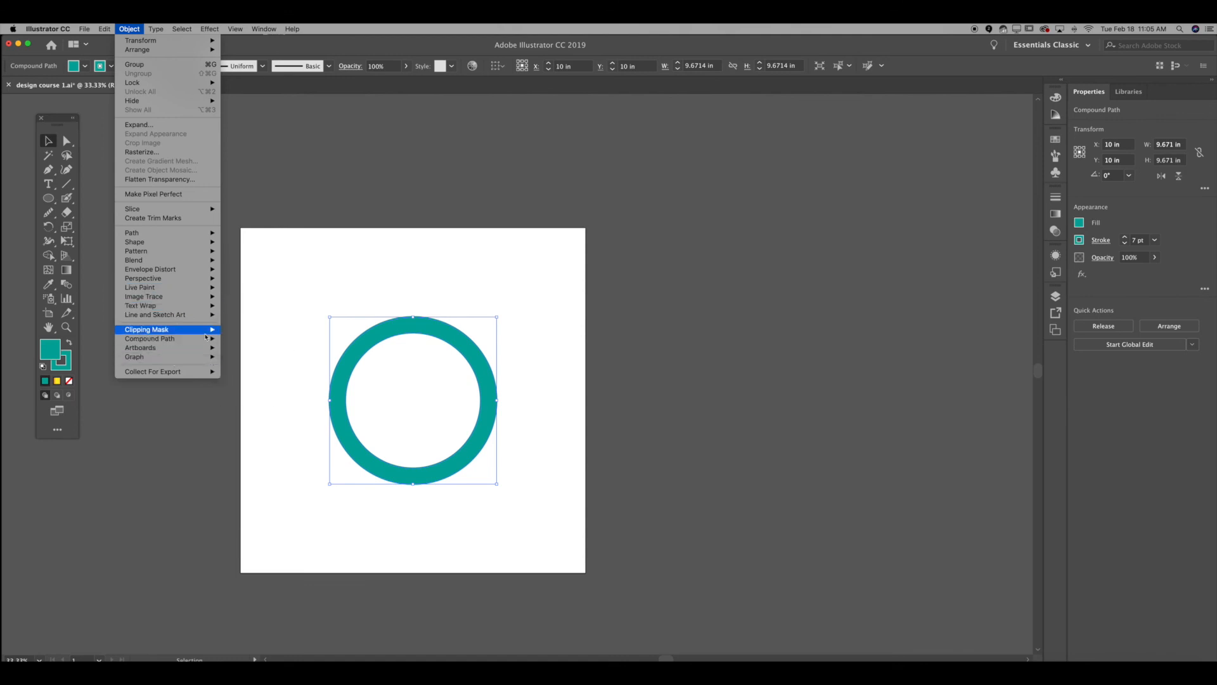
{"action": "left_click", "coordinate": [411, 188]}
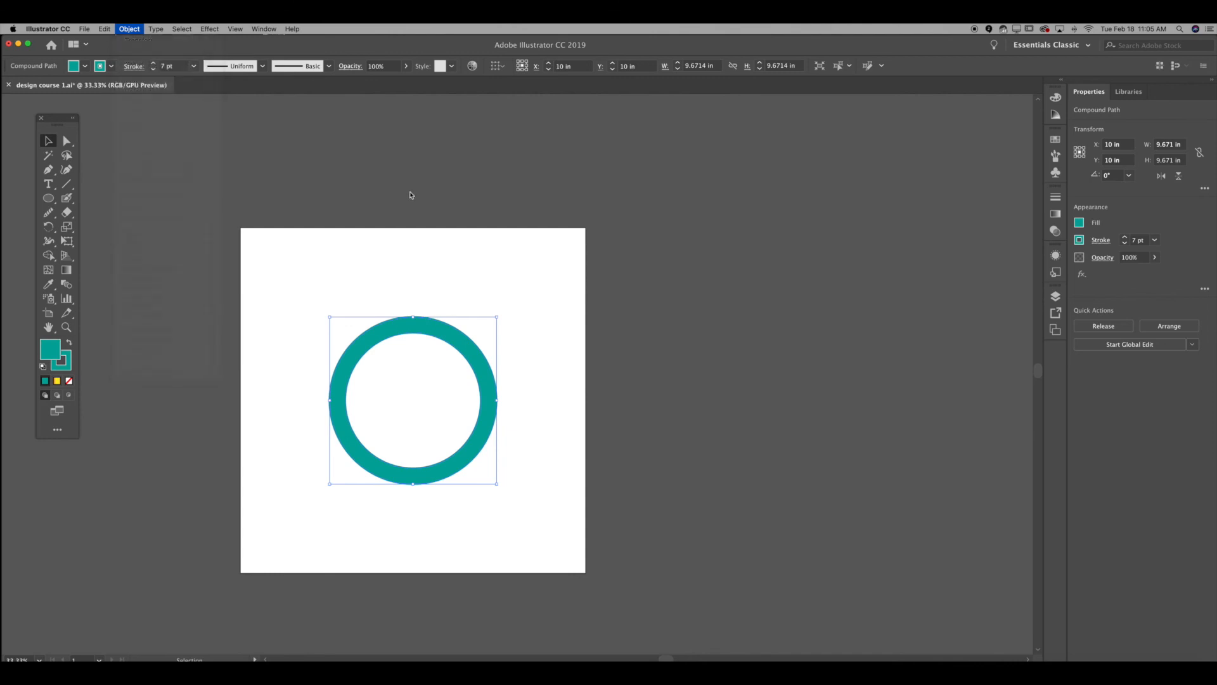
{"action": "right_click", "coordinate": [450, 323]}
{"action": "left_click", "coordinate": [436, 277]}
{"action": "right_click", "coordinate": [431, 326]}
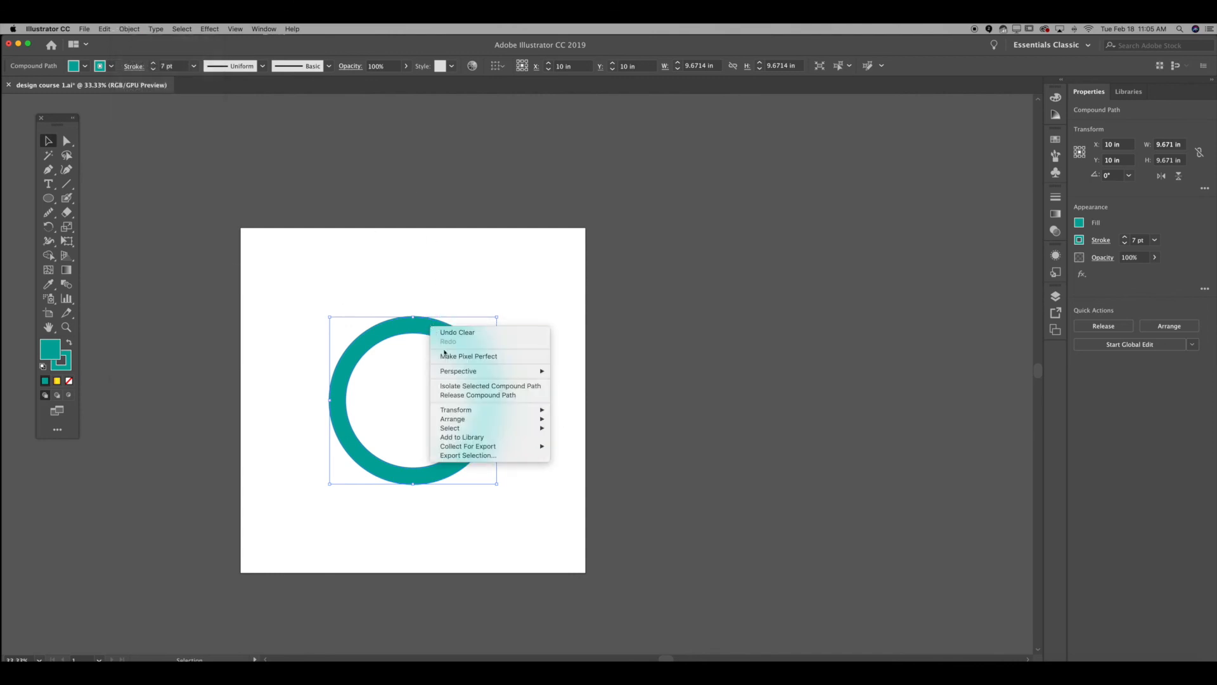
{"action": "left_click", "coordinate": [652, 310]}
{"action": "left_click", "coordinate": [652, 309]}
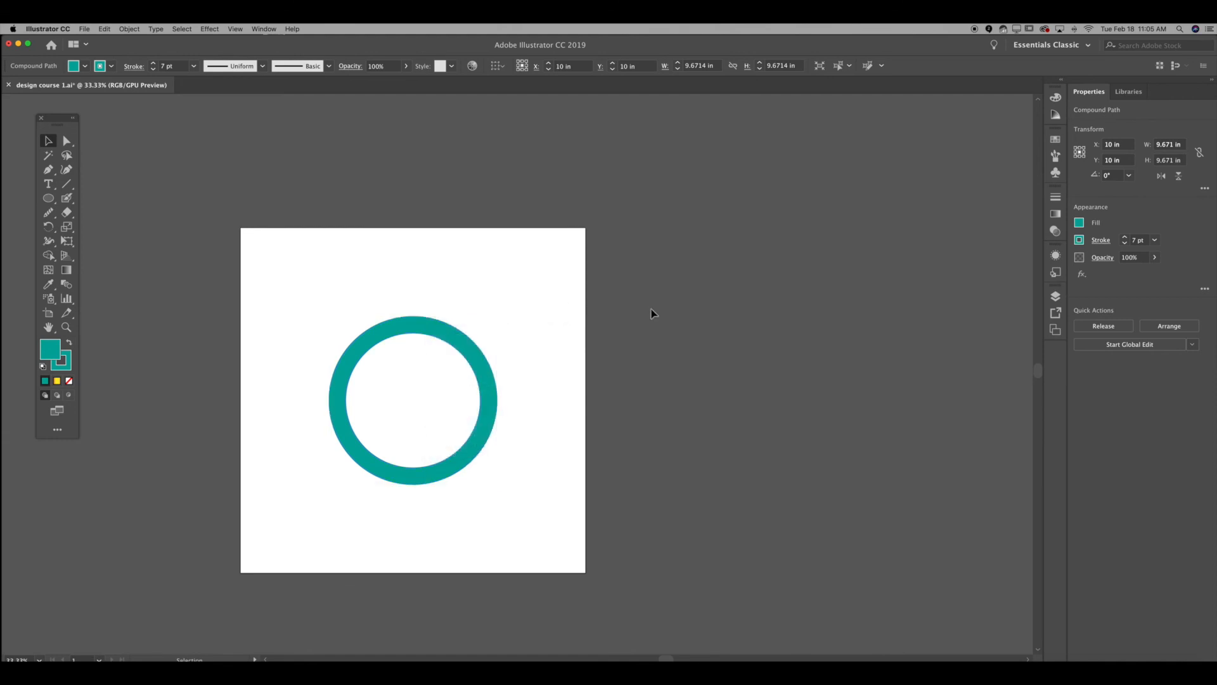
- Delete the left one of the two black hand shapes outside the artboard and move the remaining one closer to the artboard
{"action": "scroll", "coordinate": [652, 309], "scroll_direction": "left", "scroll_amount": 10}
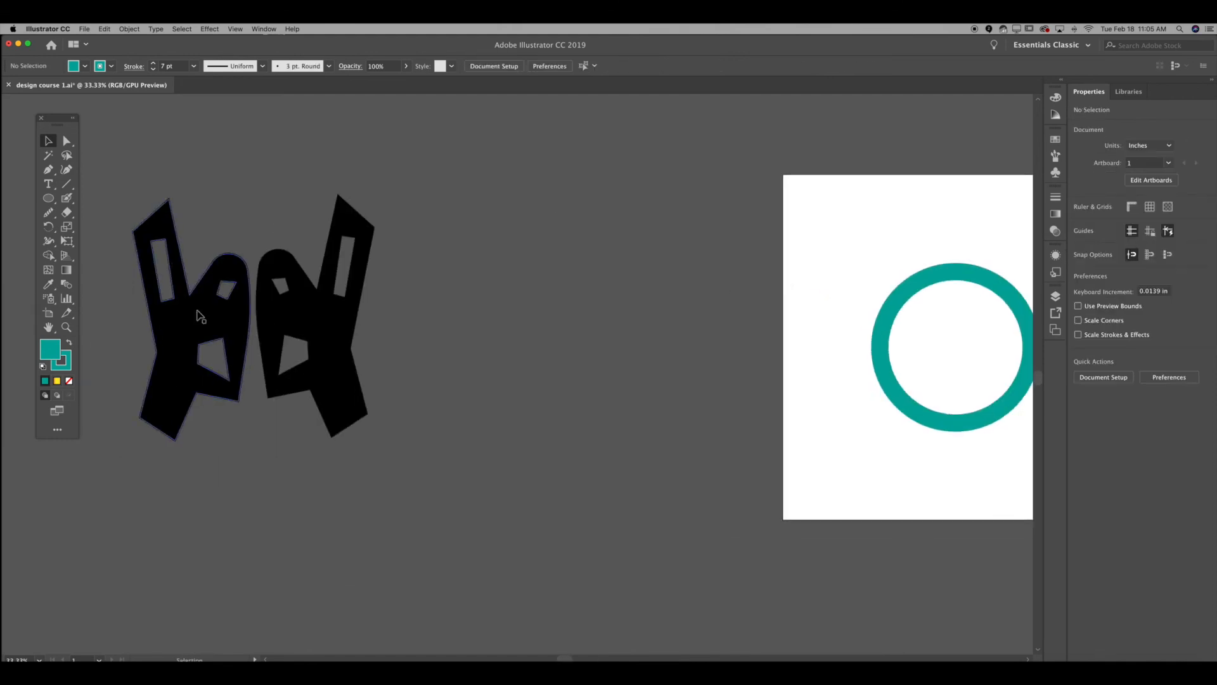
{"action": "left_click", "coordinate": [200, 315]}
{"action": "key", "text": "Delete"}
{"action": "left_click", "coordinate": [282, 299]}
{"action": "left_click_drag", "start_coordinate": [282, 300], "coordinate": [435, 283]}
{"action": "left_click", "coordinate": [304, 250]}
{"action": "scroll", "coordinate": [238, 360], "scroll_direction": "up", "scroll_amount": 4}
{"action": "scroll", "coordinate": [237, 360], "scroll_direction": "right", "scroll_amount": 3}
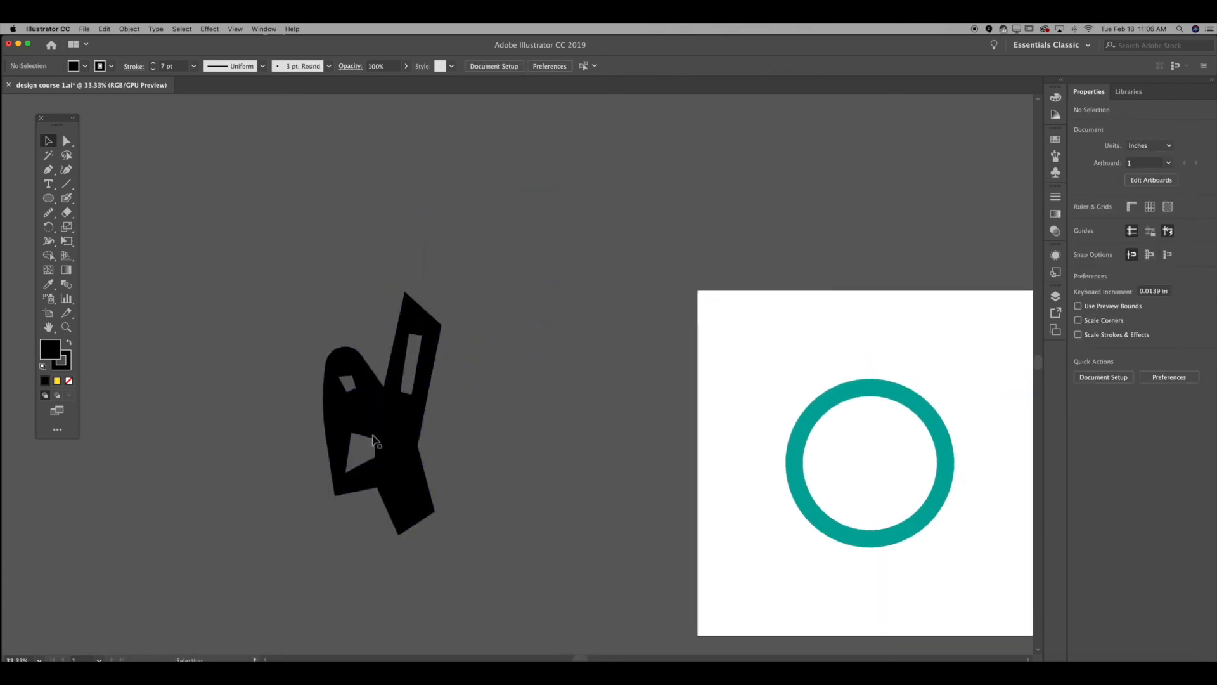
- Move the teal ring off the artboard and place the black hand shape on the artboard instead
{"action": "left_click", "coordinate": [380, 410]}
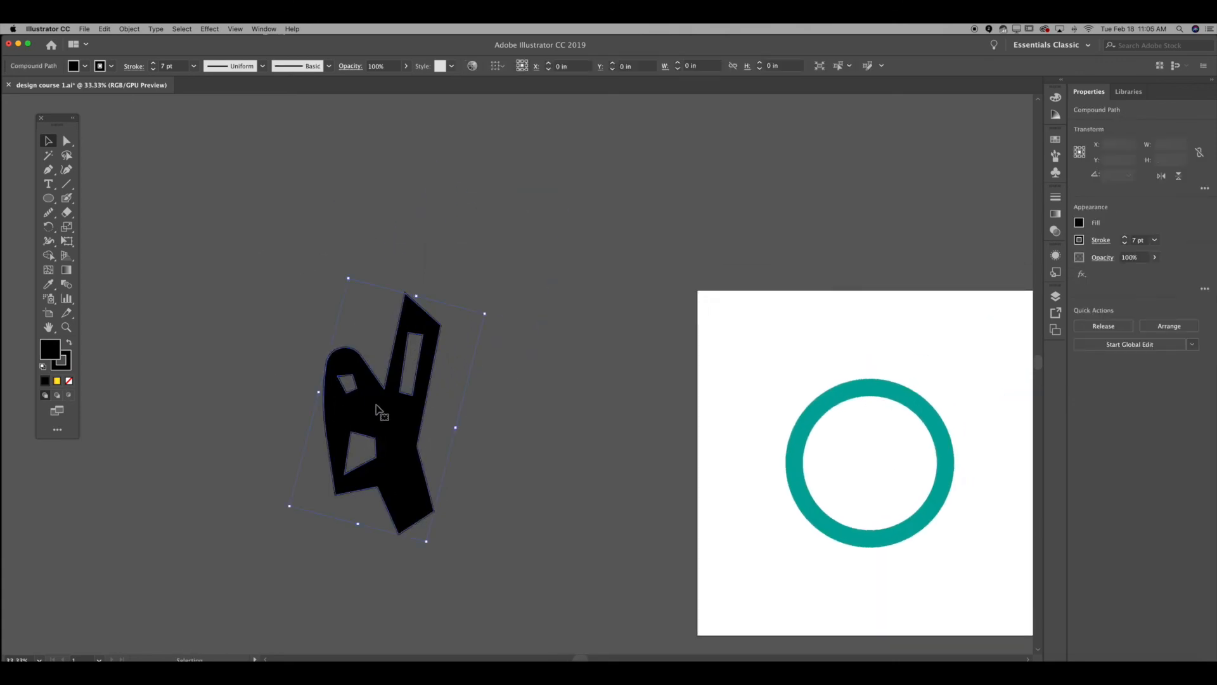
{"action": "left_click", "coordinate": [530, 337]}
{"action": "left_click", "coordinate": [390, 437]}
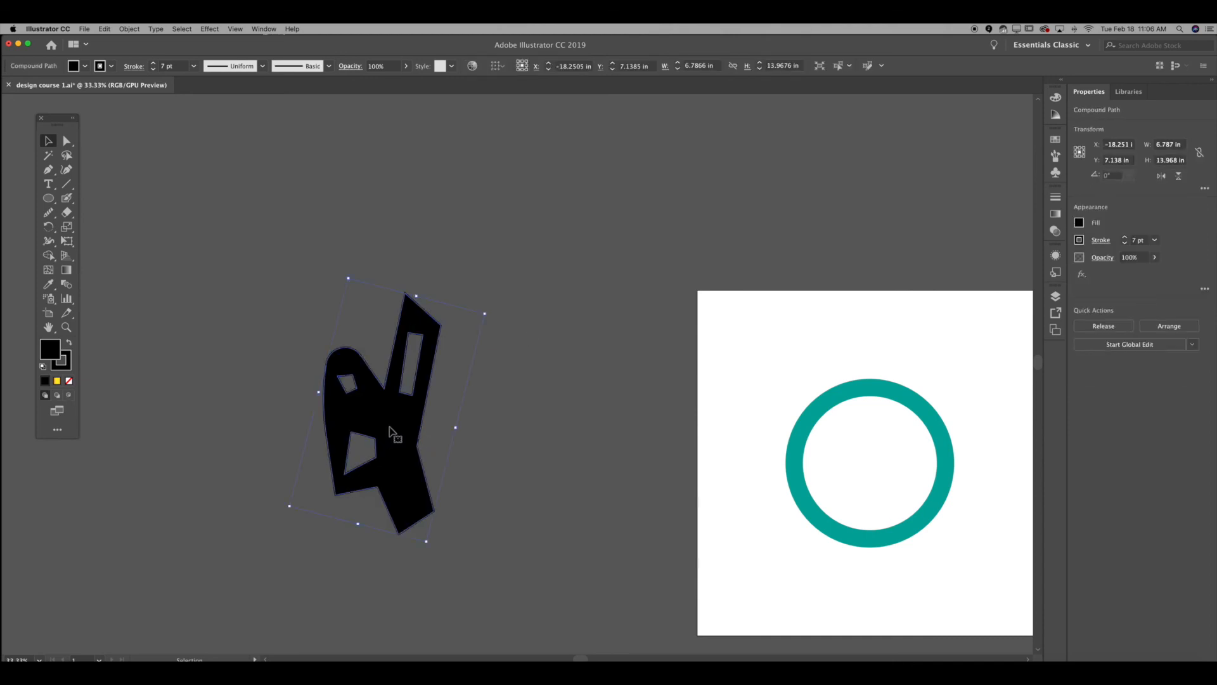
{"action": "mouse_move", "coordinate": [829, 404]}
{"action": "left_mouse_down"}
{"action": "mouse_move", "coordinate": [643, 242]}
{"action": "mouse_move", "coordinate": [544, 184]}
{"action": "left_mouse_up"}
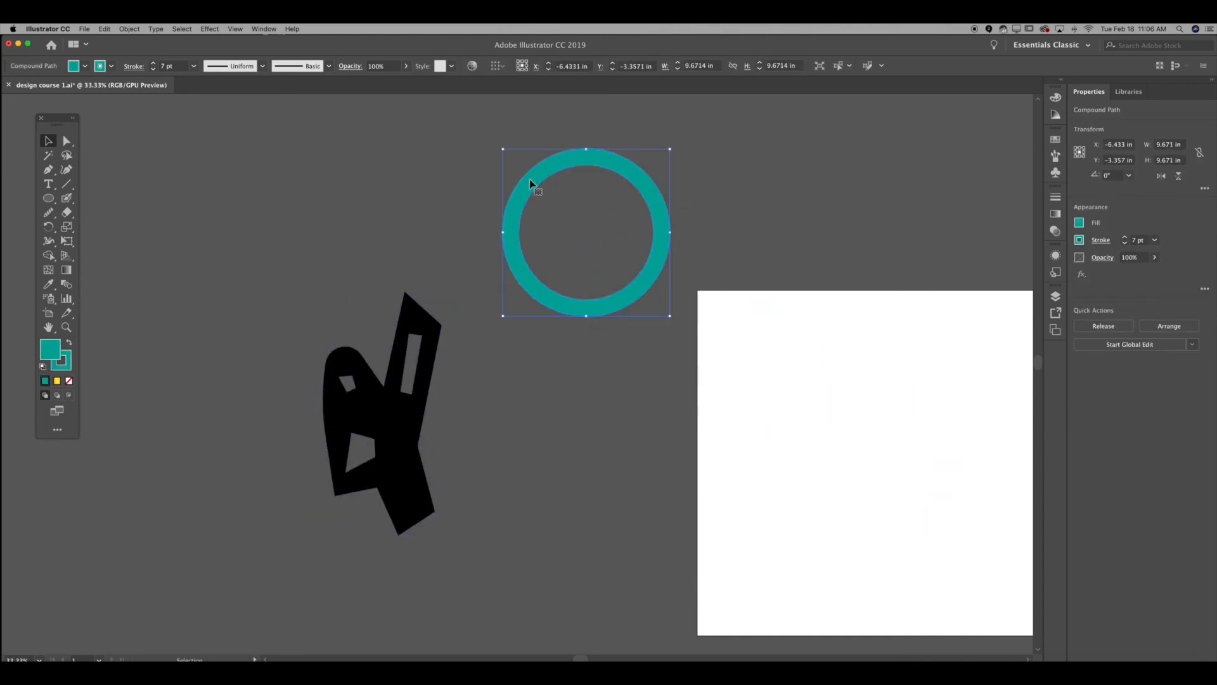
{"action": "left_click_drag", "start_coordinate": [371, 392], "coordinate": [866, 422]}
{"action": "scroll", "coordinate": [445, 359], "scroll_direction": "right", "scroll_amount": 5}
{"action": "scroll", "coordinate": [446, 359], "scroll_direction": "down", "scroll_amount": 2}
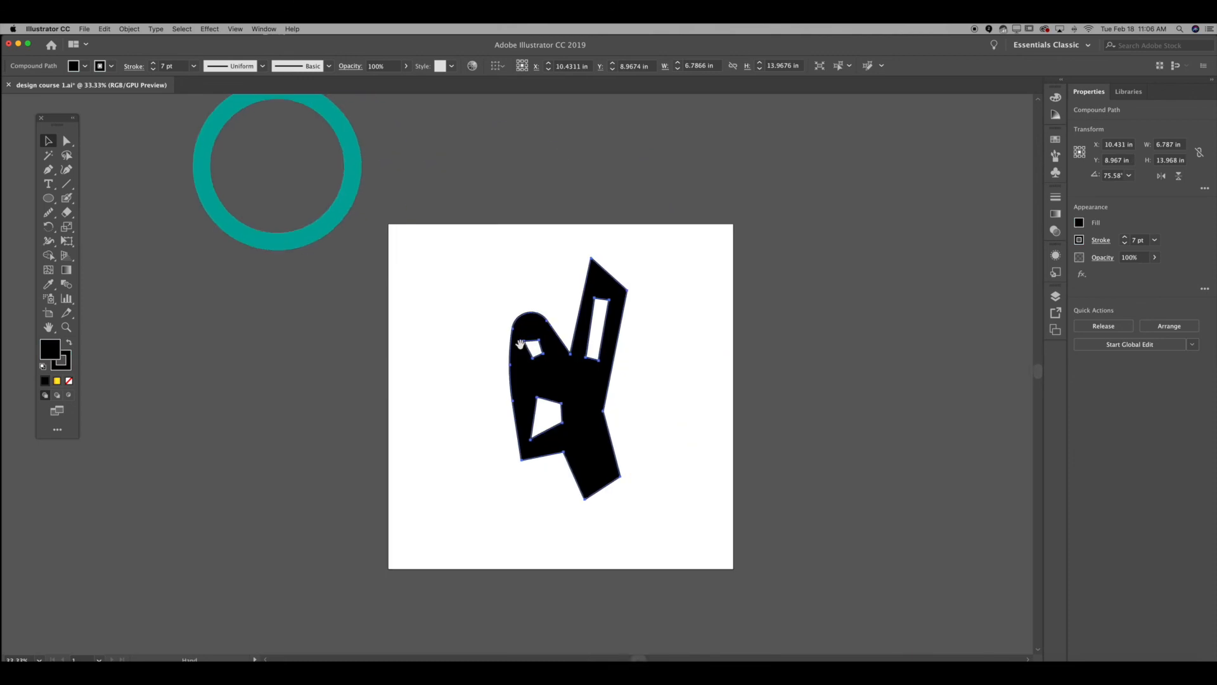
{"action": "left_click", "coordinate": [446, 360]}
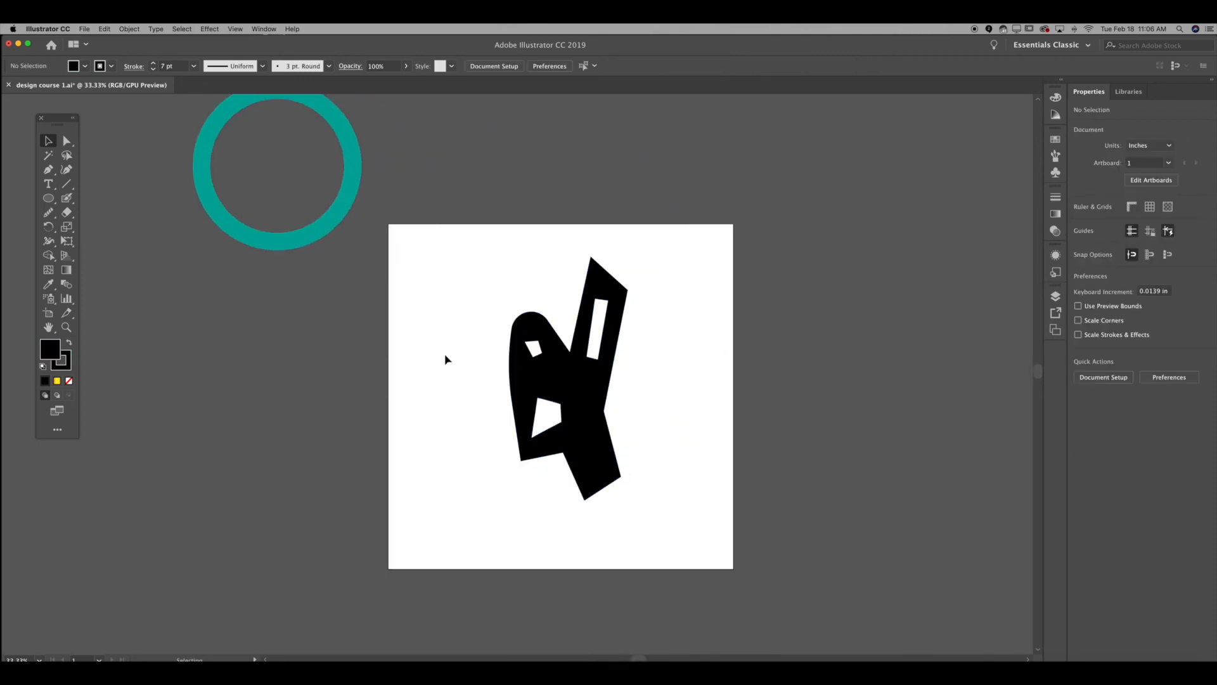
- Move the black hand shape into the right half of the artboard
{"action": "left_click_drag", "start_coordinate": [558, 380], "coordinate": [621, 393]}
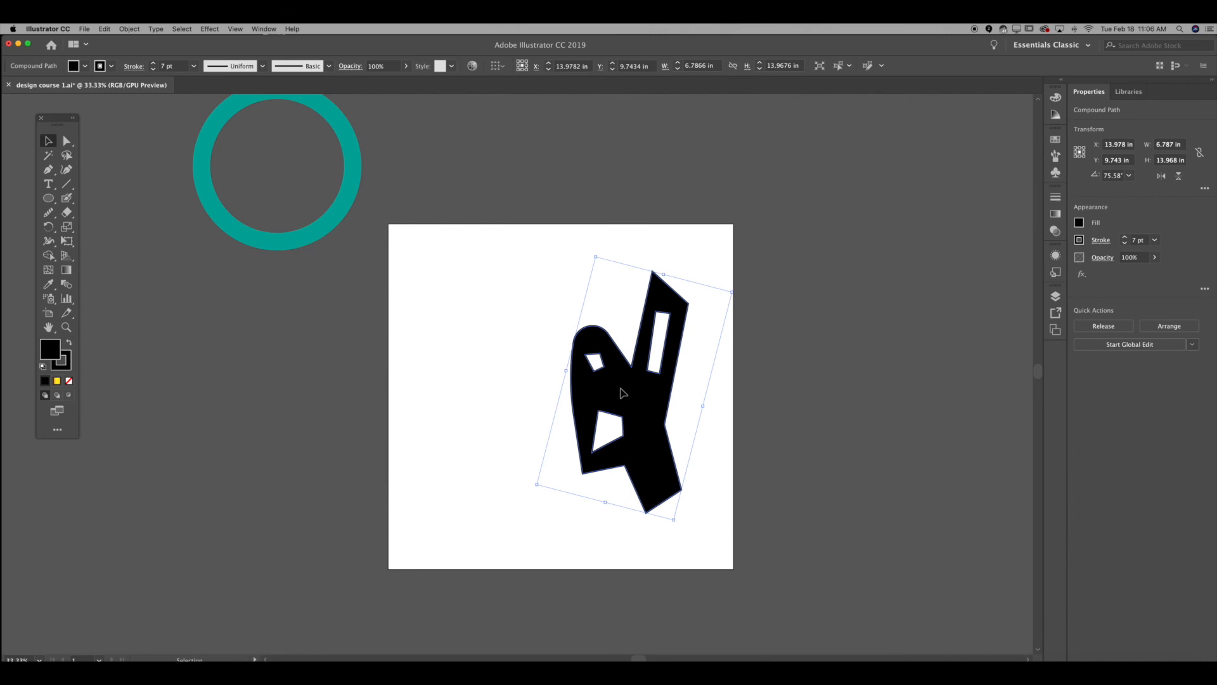
{"action": "key", "text": "a"}
{"action": "key", "text": "v"}
- Copy the hand shape and paste it in front of the original, undoing the trial move of the copy
{"action": "key", "text": "super+c"}
{"action": "key", "text": "super+v"}
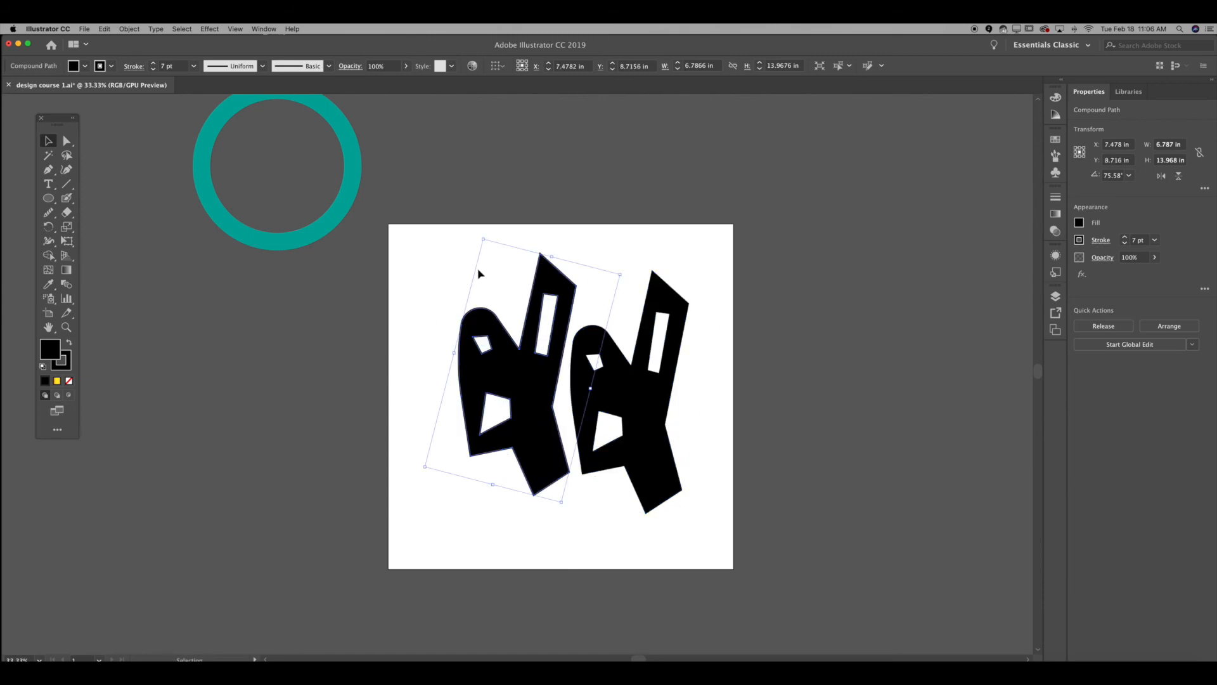
{"action": "key", "text": "super+f"}
{"action": "left_click_drag", "start_coordinate": [616, 389], "coordinate": [469, 388]}
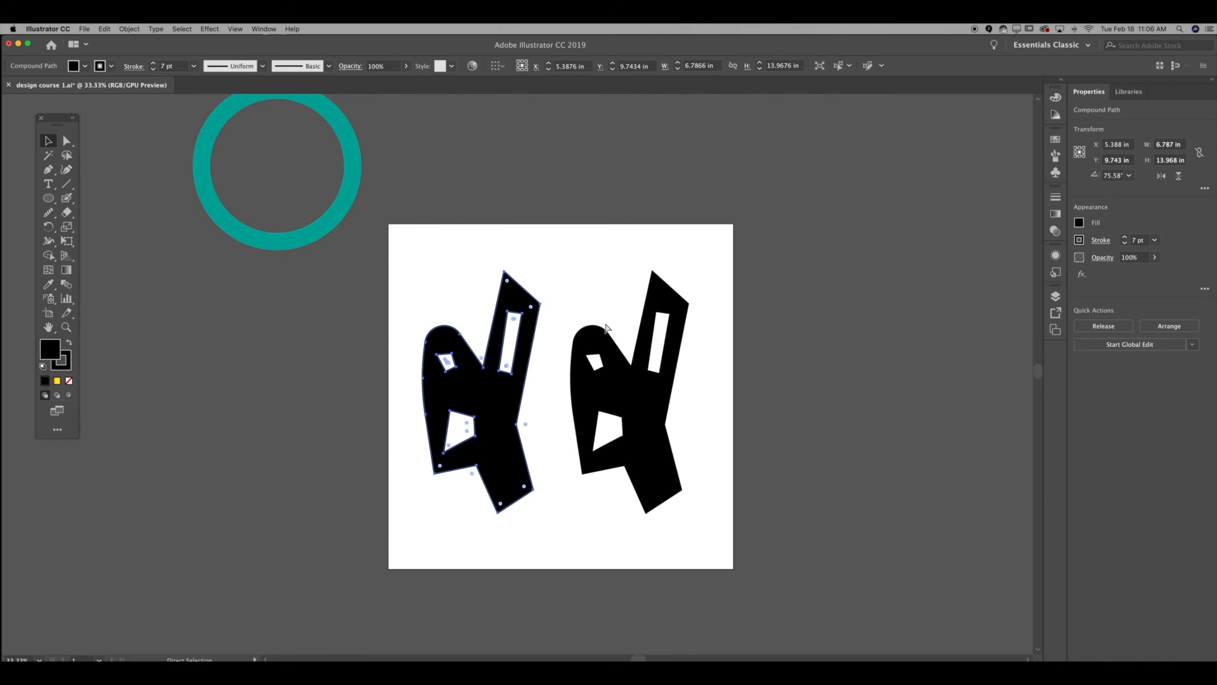
{"action": "key", "text": "super+z"}
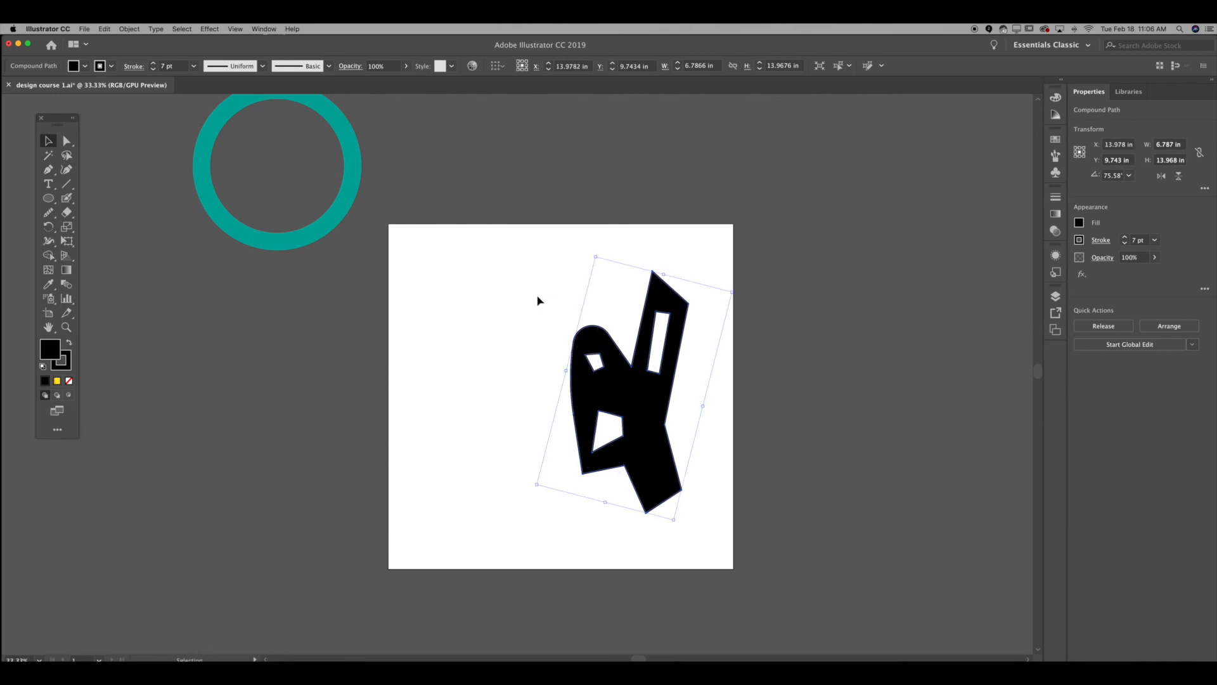
- Reflect the pasted hand copy across the vertical axis
{"action": "right_click", "coordinate": [598, 383]}
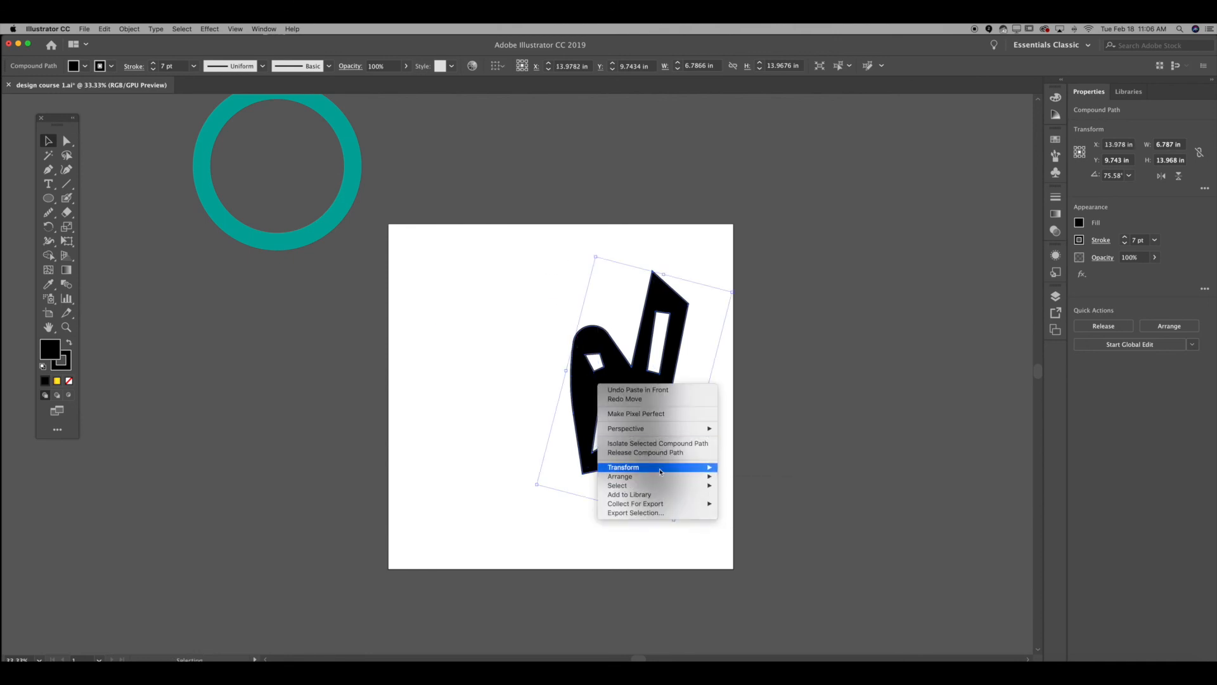
{"action": "mouse_move", "coordinate": [660, 471]}
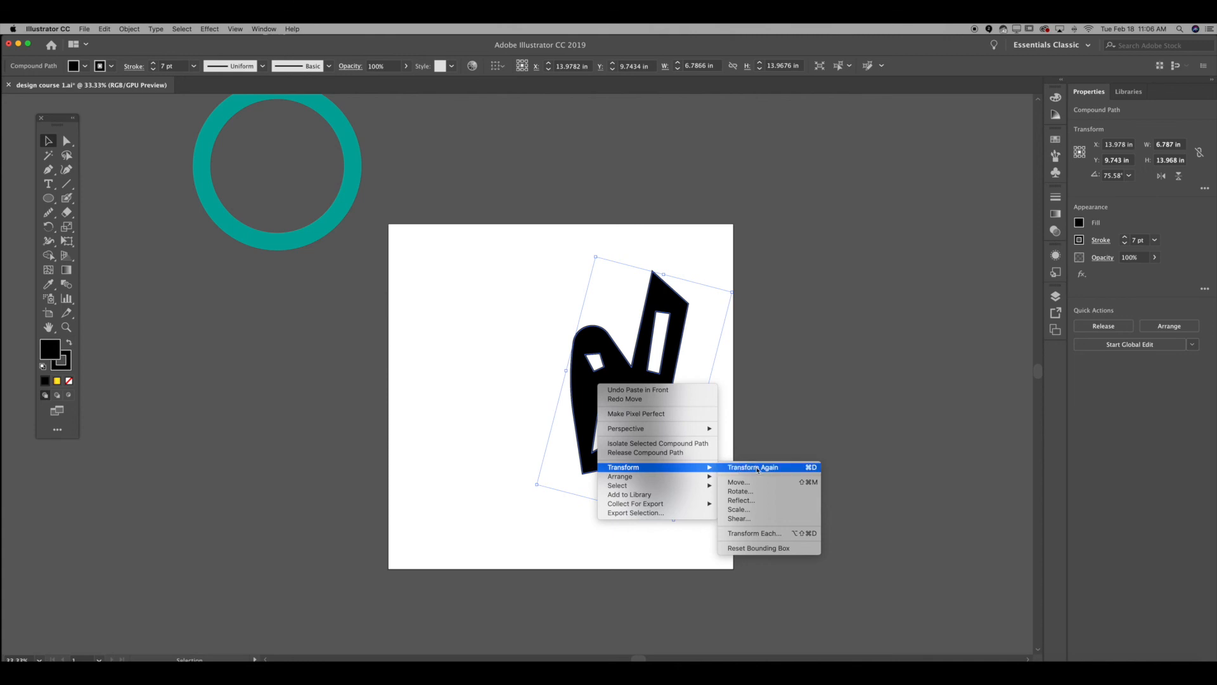
{"action": "left_click", "coordinate": [758, 501]}
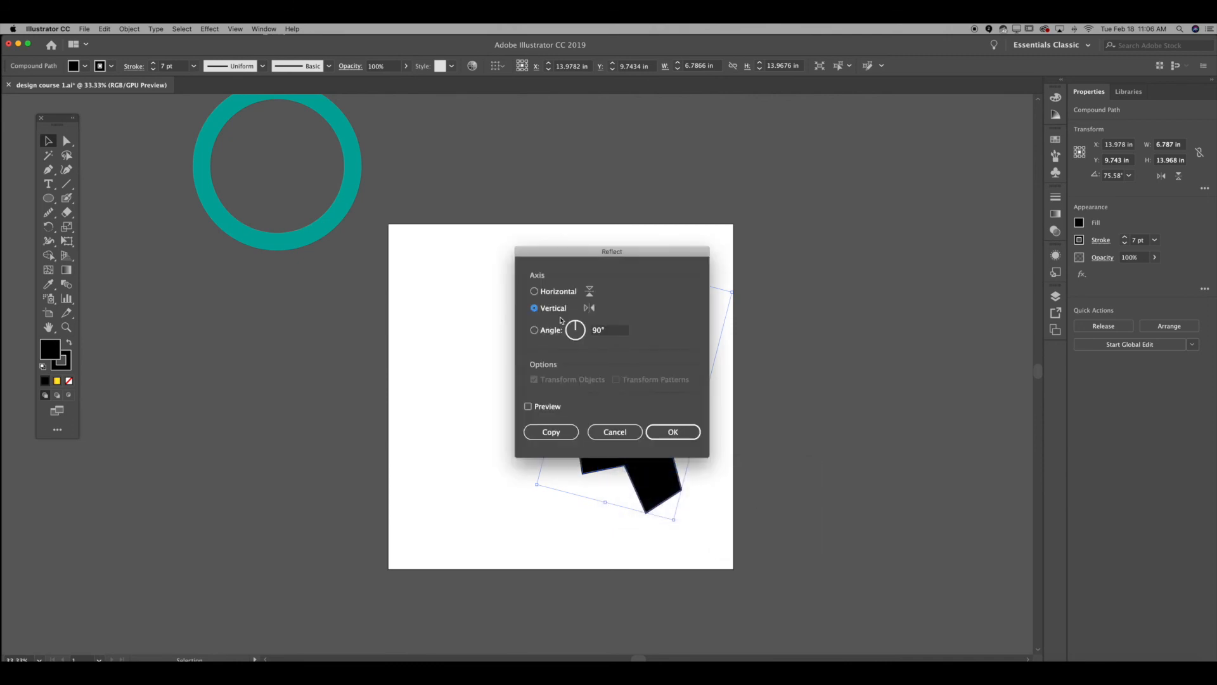
{"action": "left_click", "coordinate": [678, 434]}
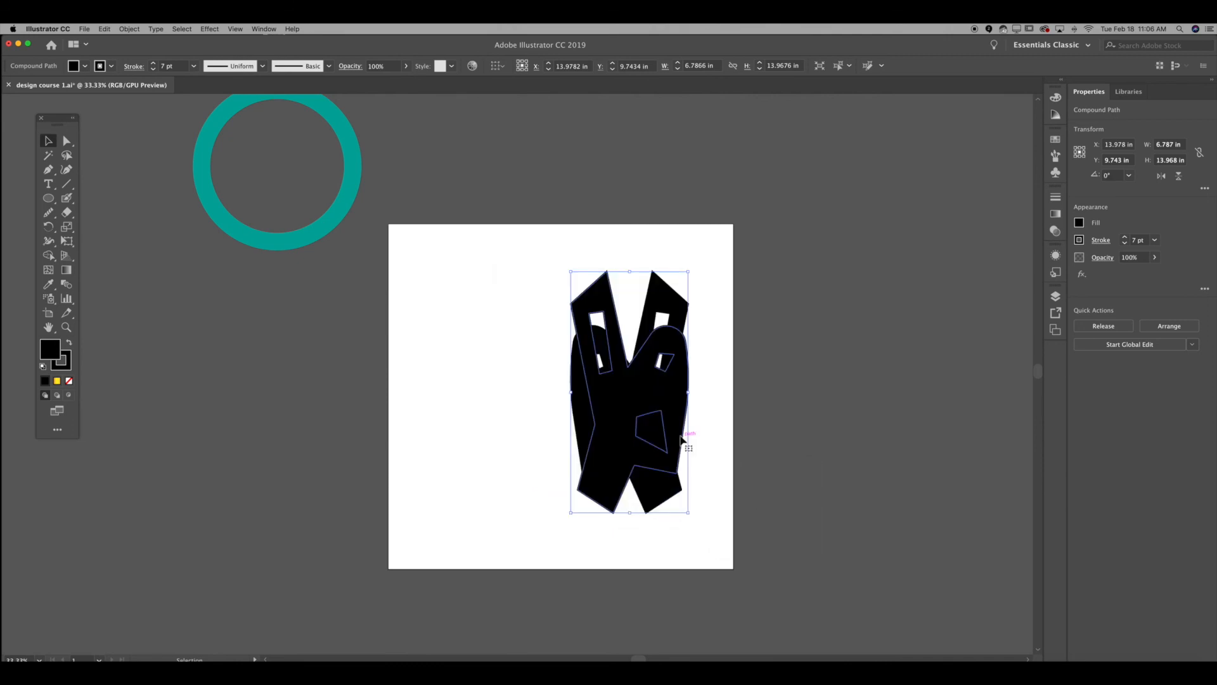
- Nudge the mirrored hand horizontally to the left of the original, to about X 6.12 in, and deselect it
{"action": "key", "text": "shift+Left"}
{"action": "key", "text": "shift+Left"}
{"action": "key", "text": "shift+Left"}
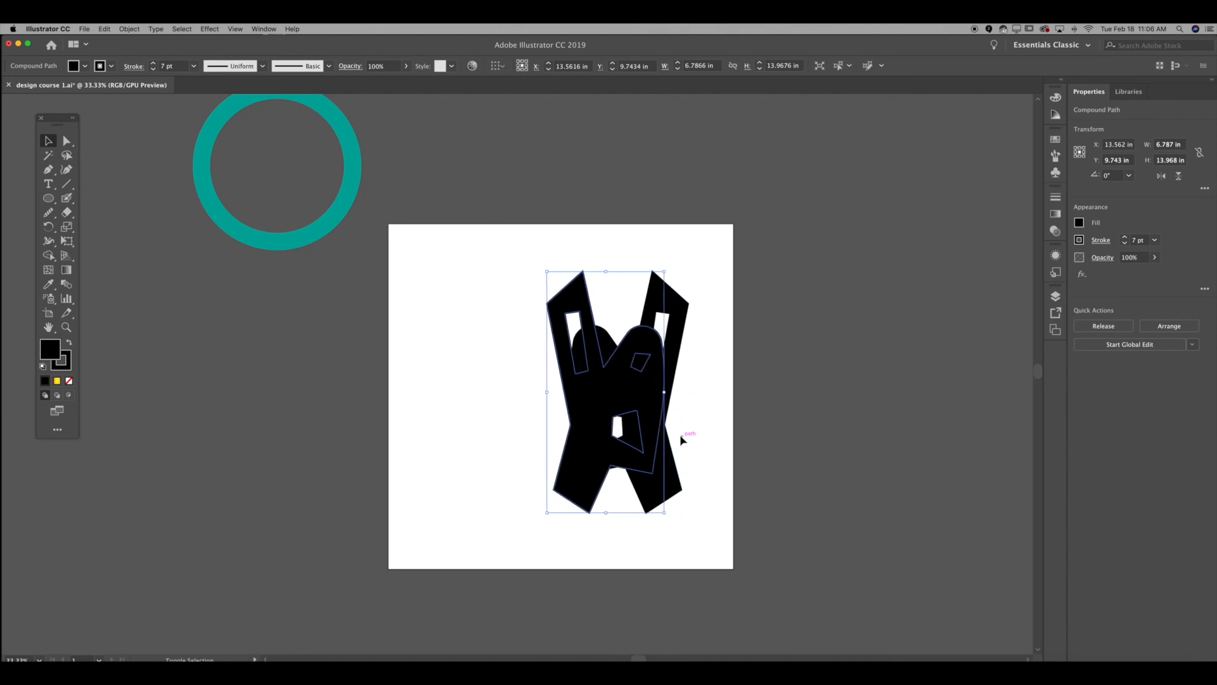
{"action": "key", "text": "shift+Left"}
{"action": "key", "text": "shift+Left"}
{"action": "key", "text": "shift+Left"}
{"action": "key", "text": "shift+Left"}
{"action": "key", "text": "shift+Left"}
{"action": "key", "text": "shift+Left"}
{"action": "key", "text": "shift+Left"}
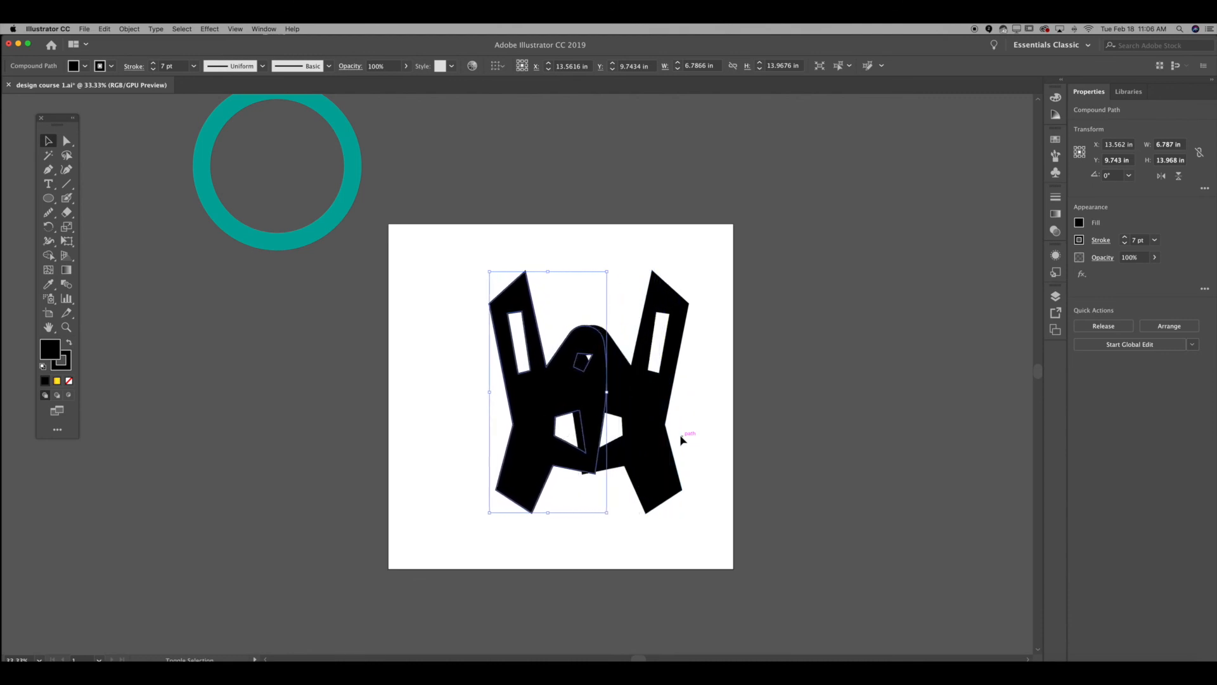
{"action": "key", "text": "shift+Left"}
{"action": "key", "text": "shift+Left"}
{"action": "key", "text": "shift+Left"}
{"action": "key", "text": "shift+Left"}
{"action": "key", "text": "shift+Left"}
{"action": "key", "text": "shift+Left"}
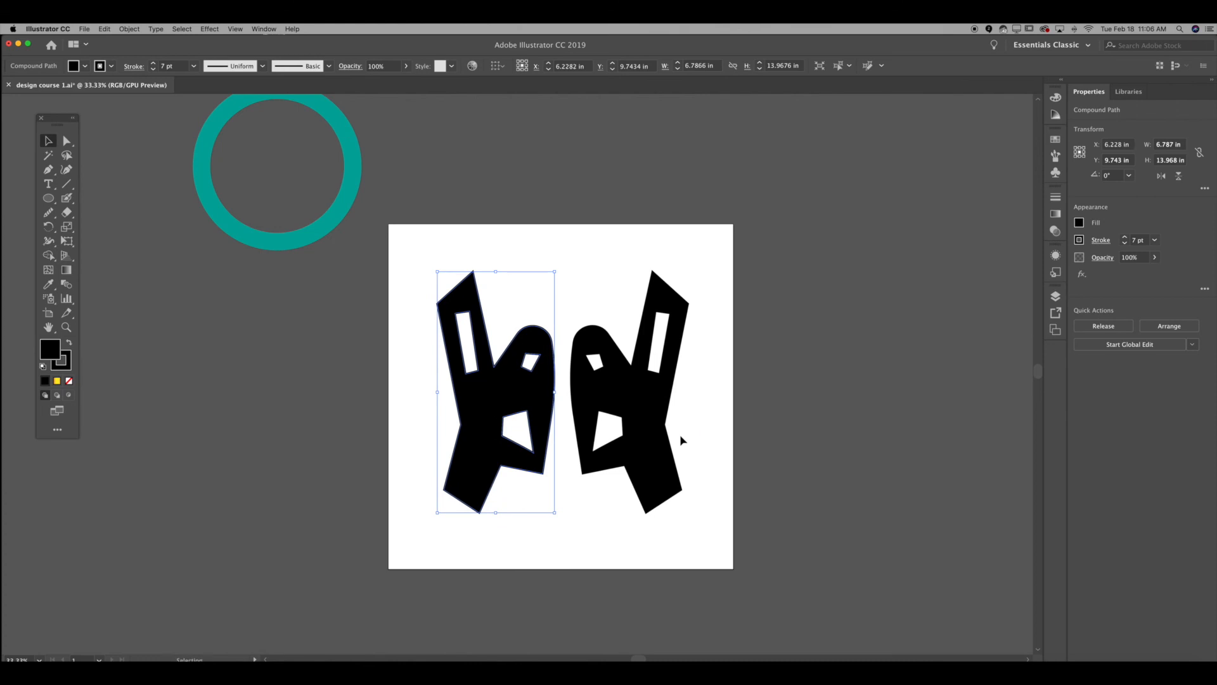
{"action": "key", "text": "shift+Left"}
{"action": "key", "text": "shift+Right"}
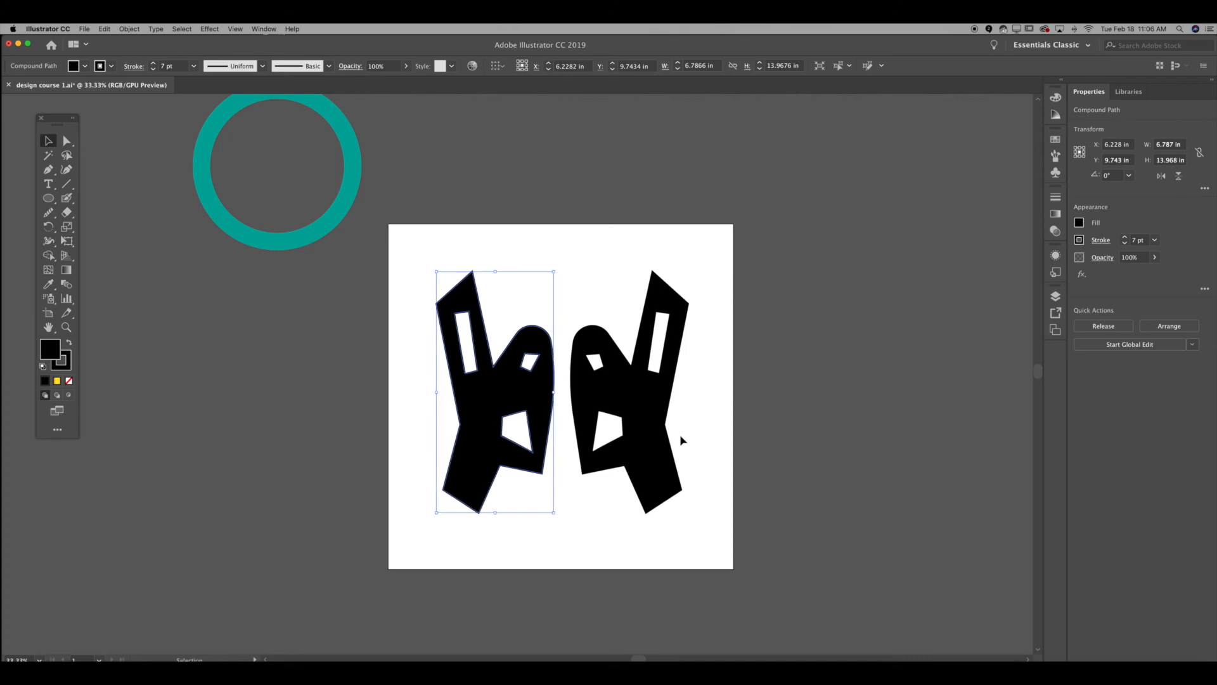
{"action": "key", "text": "shift+Left"}
{"action": "key", "text": "shift+Left"}
{"action": "key", "text": "shift+Left"}
{"action": "key", "text": "shift+Left"}
{"action": "key", "text": "shift+Left"}
{"action": "key", "text": "a"}
{"action": "key", "text": "shift+Right"}
{"action": "key", "text": "shift+Right"}
{"action": "key", "text": "shift+Right"}
{"action": "key", "text": "shift+Right"}
{"action": "key", "text": "Right"}
{"action": "key", "text": "Right"}
{"action": "key", "text": "v"}
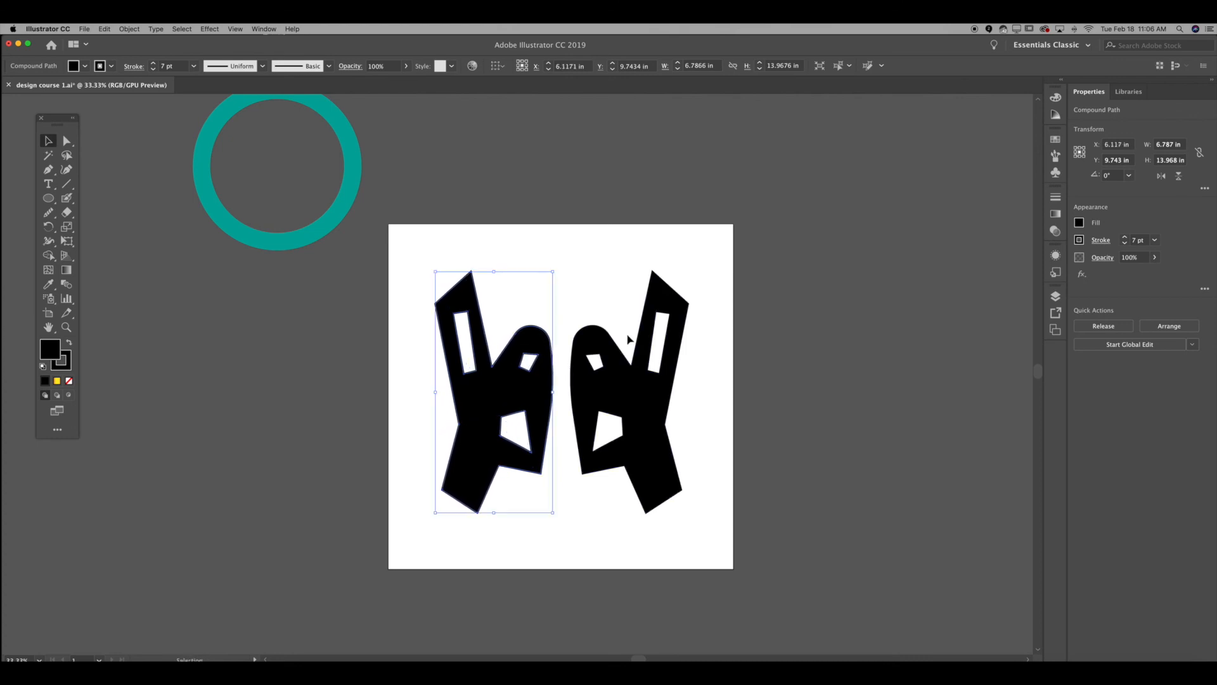
{"action": "left_click", "coordinate": [574, 298]}
- Select the right hand shape and review its Transform options, such as rotate, reflect, scale and shear
{"action": "left_click", "coordinate": [130, 28]}
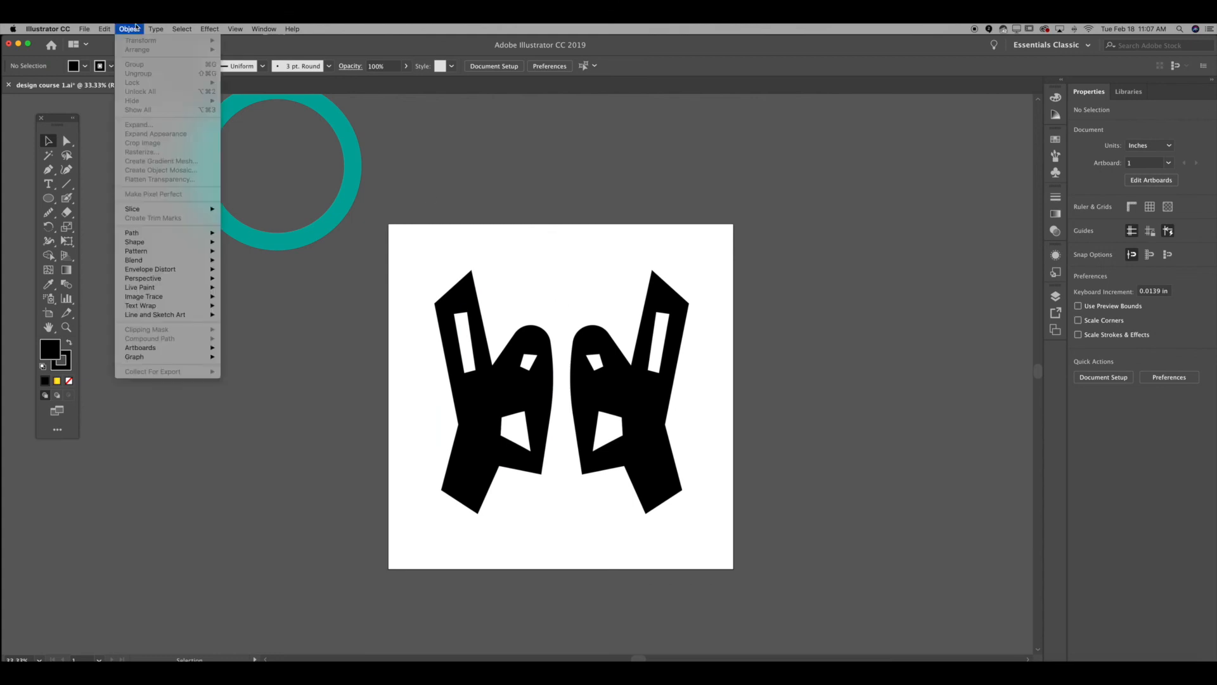
{"action": "left_click", "coordinate": [130, 29]}
{"action": "left_click", "coordinate": [681, 298]}
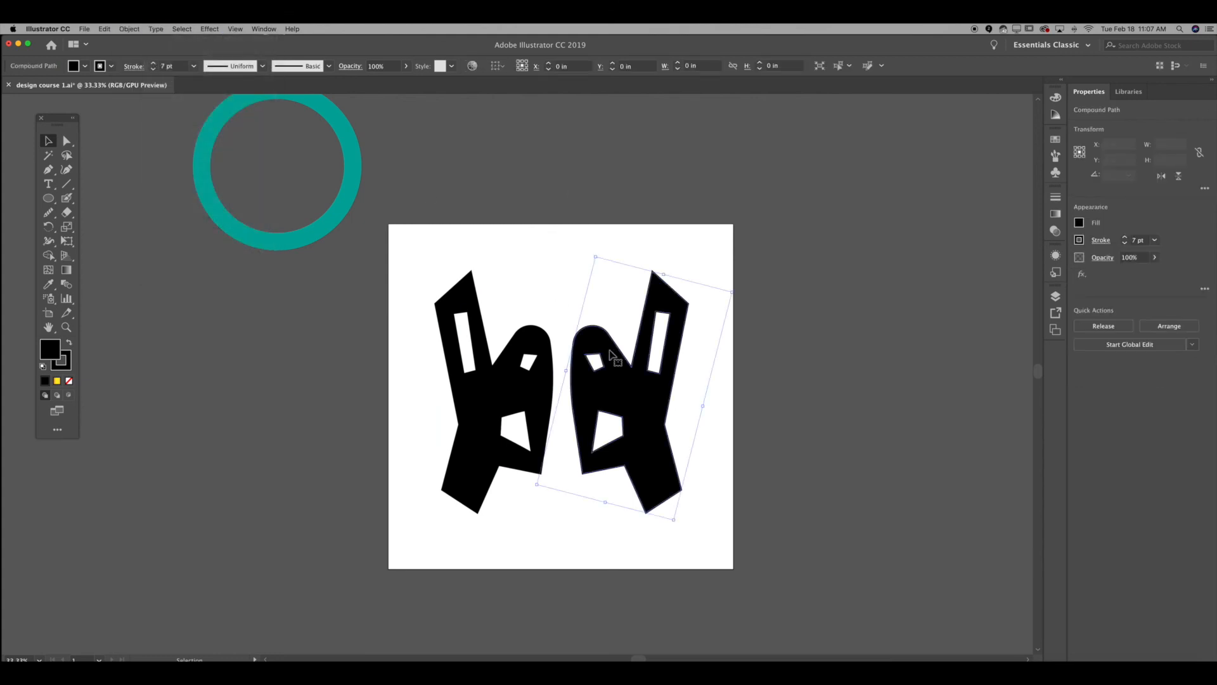
{"action": "right_click", "coordinate": [701, 277]}
{"action": "mouse_move", "coordinate": [729, 365]}
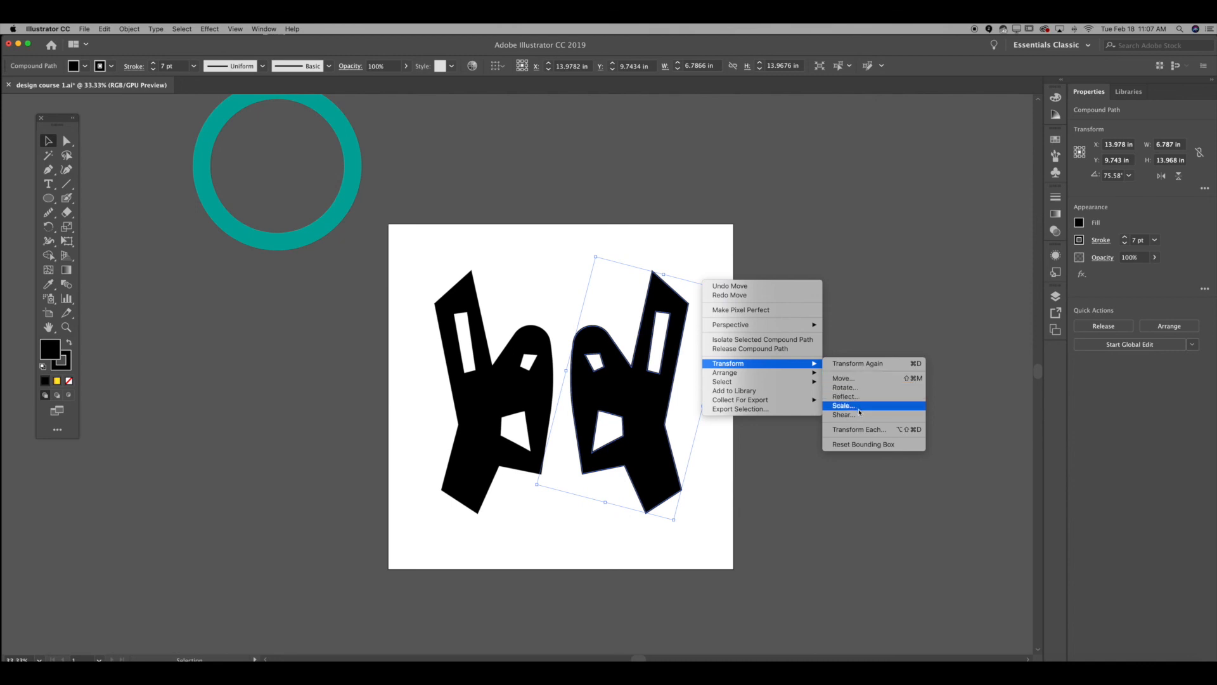
{"action": "left_click", "coordinate": [877, 279]}
- Try shifting the right hand shape, undo, and position it slightly closer to the mirrored hand
{"action": "mouse_move", "coordinate": [676, 322]}
{"action": "left_mouse_down"}
{"action": "mouse_move", "coordinate": [680, 334]}
{"action": "mouse_move", "coordinate": [693, 324]}
{"action": "left_mouse_up"}
{"action": "left_click_drag", "start_coordinate": [683, 275], "coordinate": [680, 287]}
{"action": "key", "text": "super+z"}
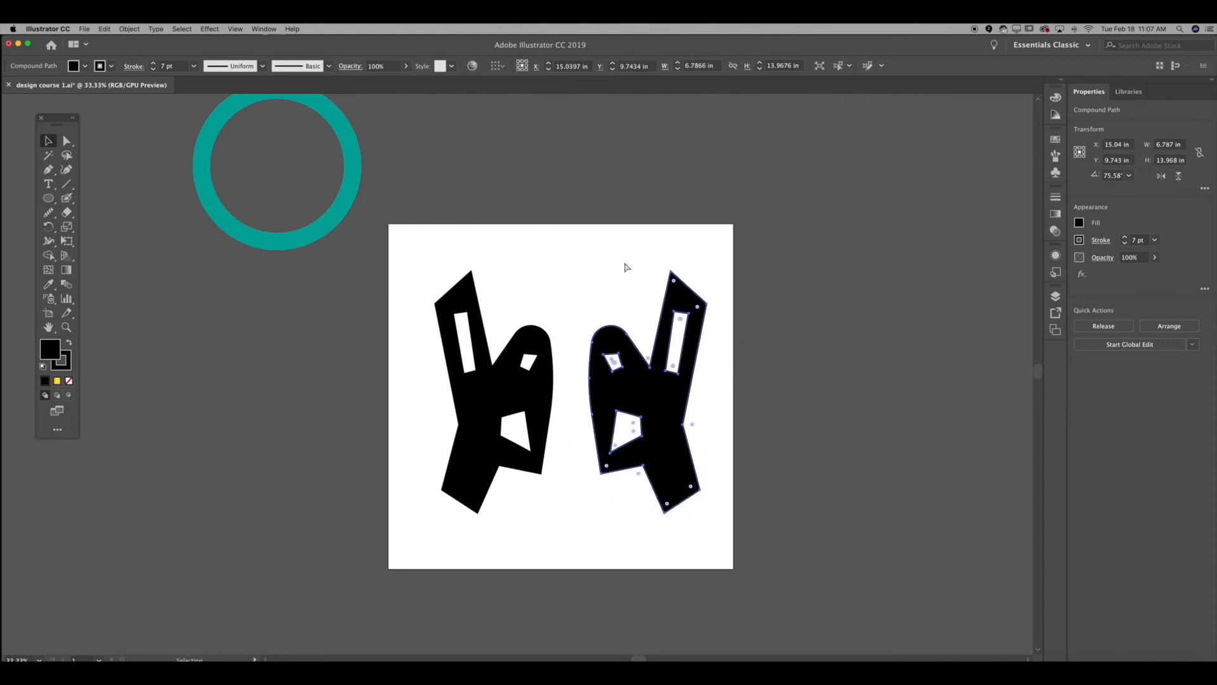
{"action": "left_click", "coordinate": [595, 257]}
{"action": "left_click_drag", "start_coordinate": [666, 400], "coordinate": [645, 399]}
{"action": "left_click", "coordinate": [772, 367]}
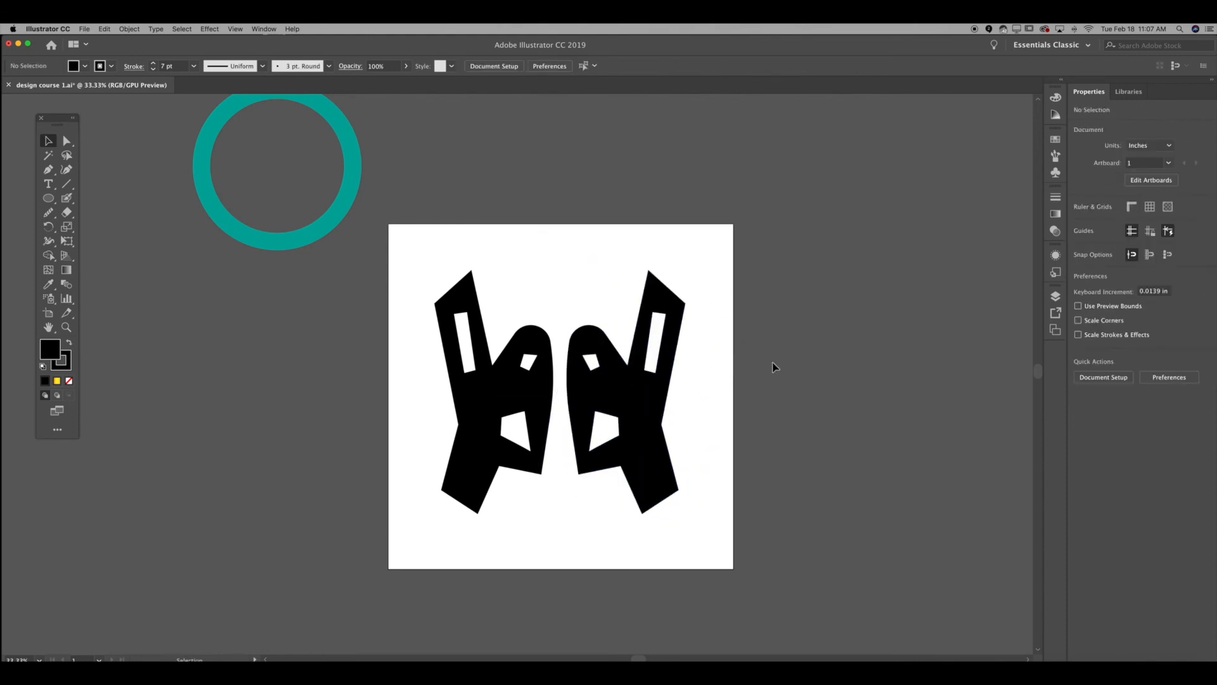
- Select both hand shapes and move them together off the artboard to its right side
{"action": "scroll", "coordinate": [773, 367], "scroll_direction": "right", "scroll_amount": 5}
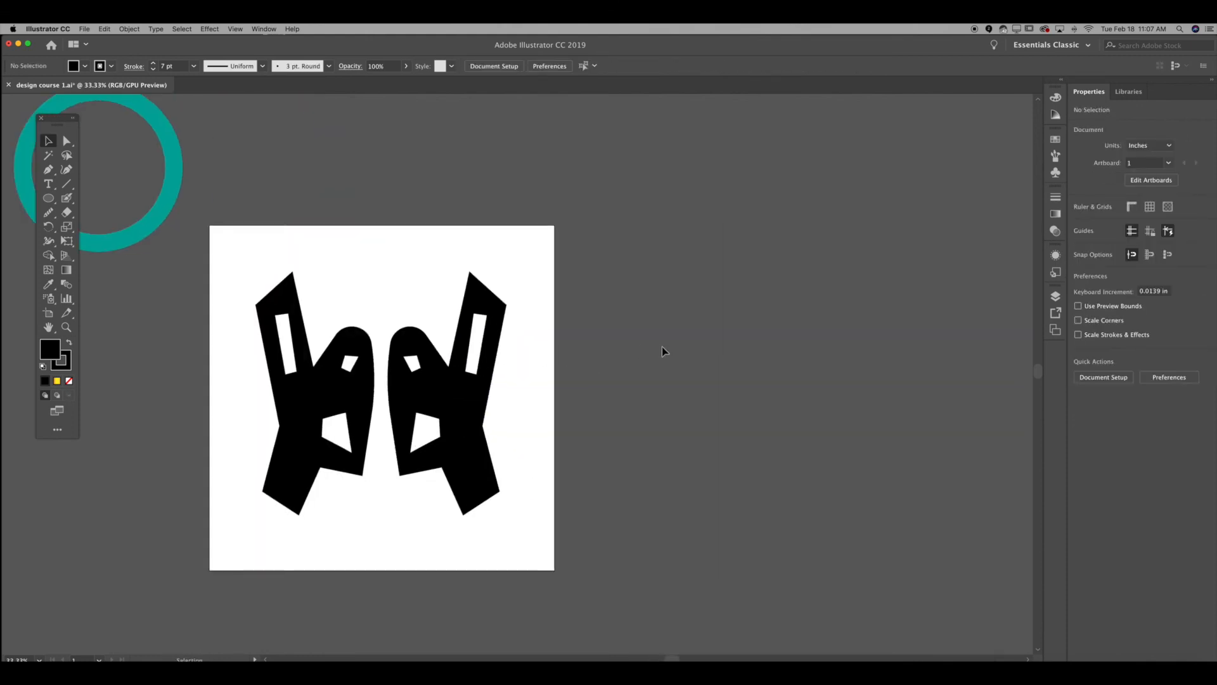
{"action": "left_click", "coordinate": [448, 420]}
{"action": "left_click", "coordinate": [552, 357]}
{"action": "left_click_drag", "start_coordinate": [190, 342], "coordinate": [523, 423]}
{"action": "left_click_drag", "start_coordinate": [360, 400], "coordinate": [747, 388]}
{"action": "left_click", "coordinate": [602, 304]}
- Review the Object and Type commands, including the list of available fonts with their samples
{"action": "left_click", "coordinate": [129, 28]}
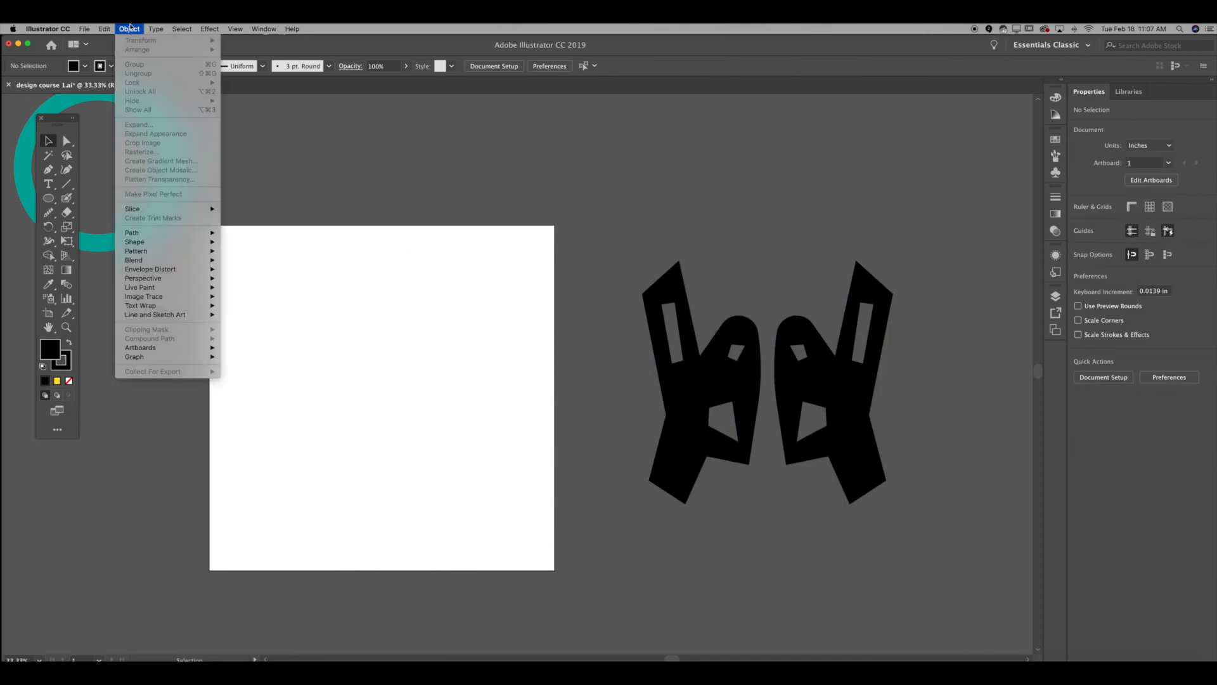
{"action": "mouse_move", "coordinate": [158, 28]}
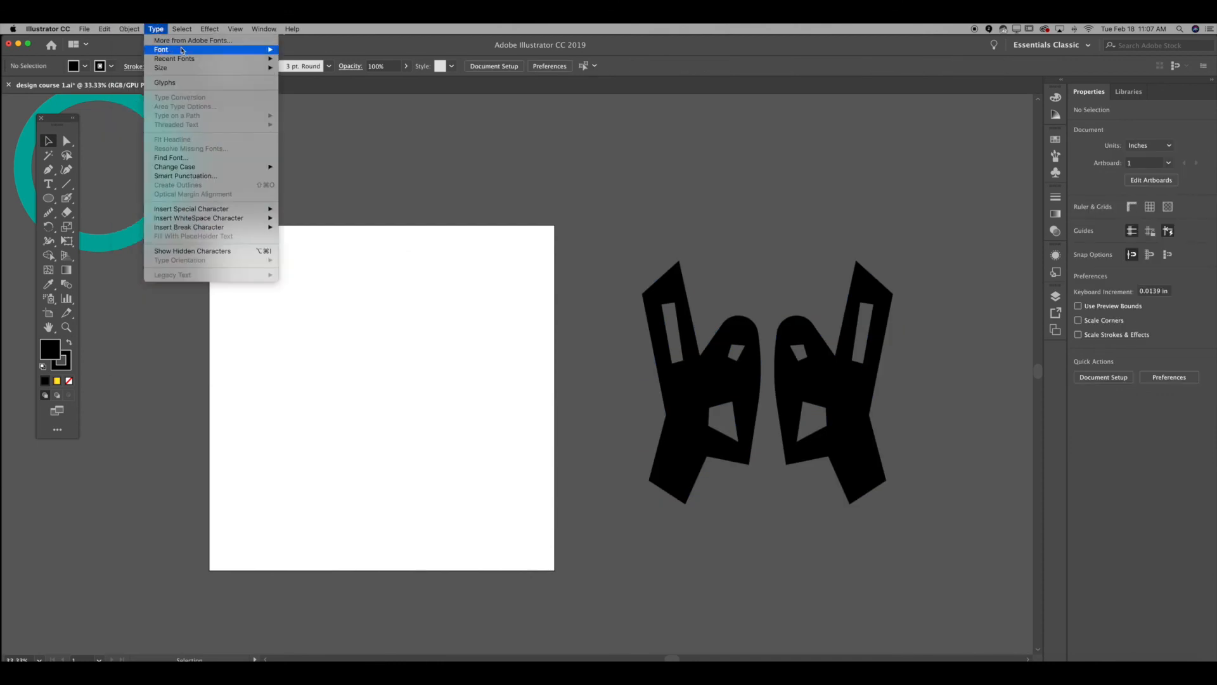
{"action": "mouse_move", "coordinate": [182, 50]}
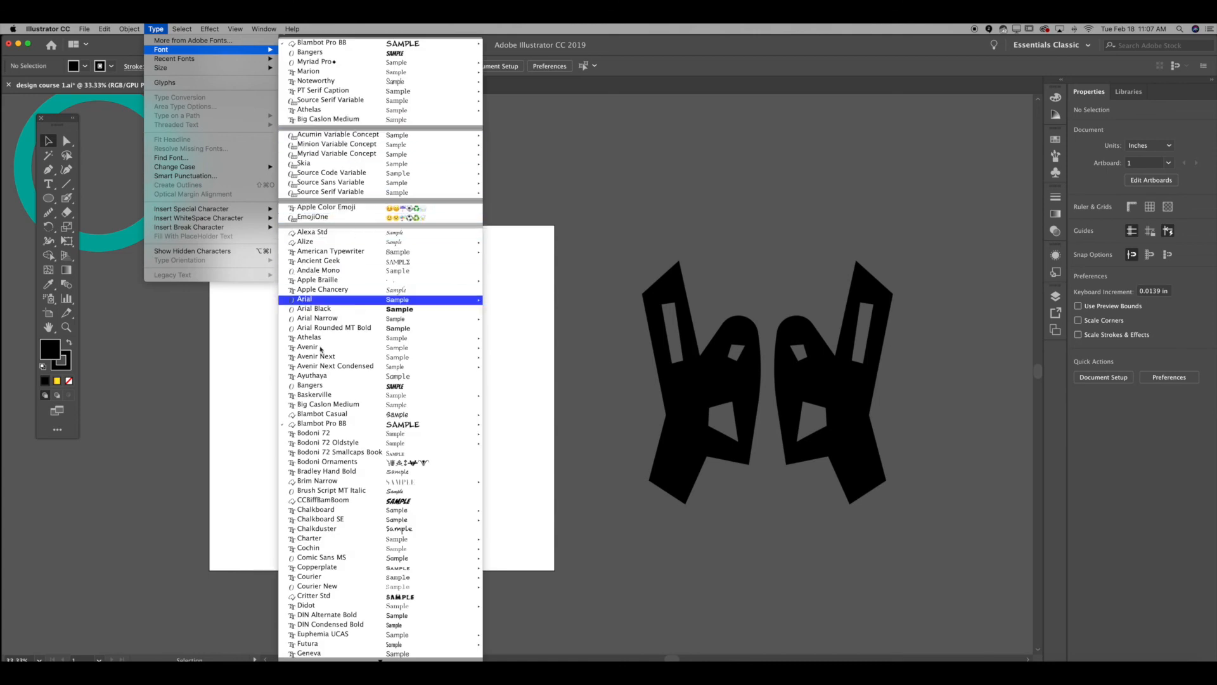
{"action": "left_click", "coordinate": [413, 228]}
- Add the point text HELLO in the upper part of the artboard and finish editing it
{"action": "left_click", "coordinate": [45, 184]}
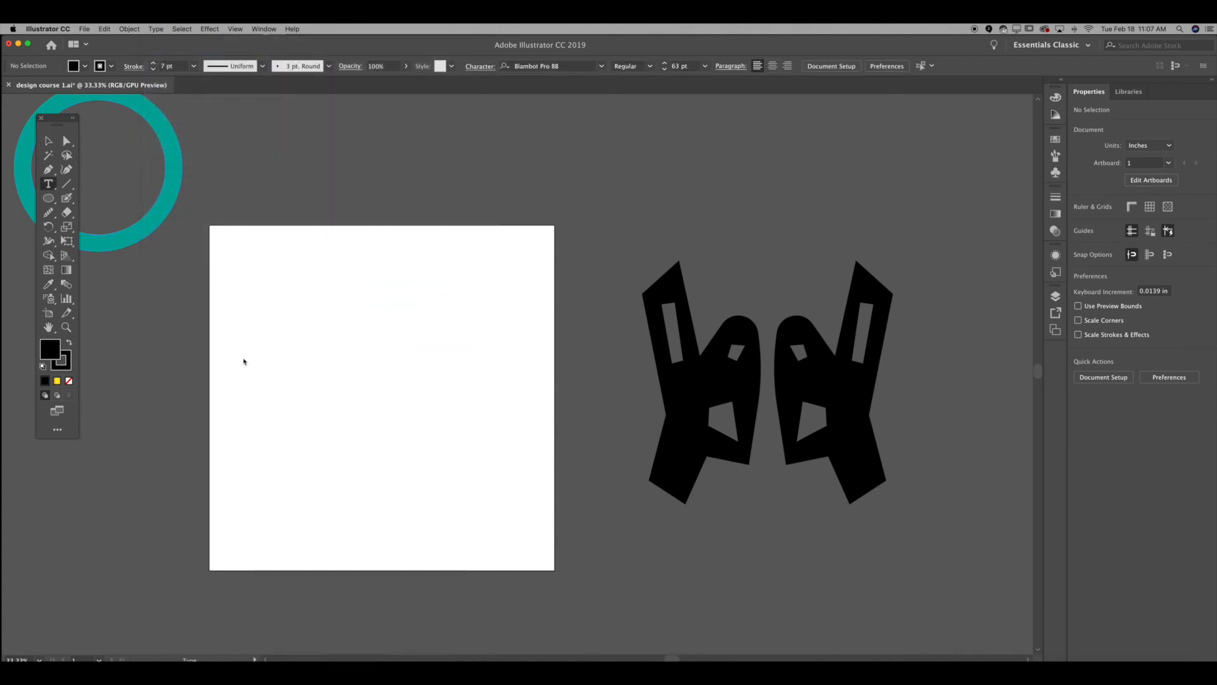
{"action": "left_click", "coordinate": [244, 361]}
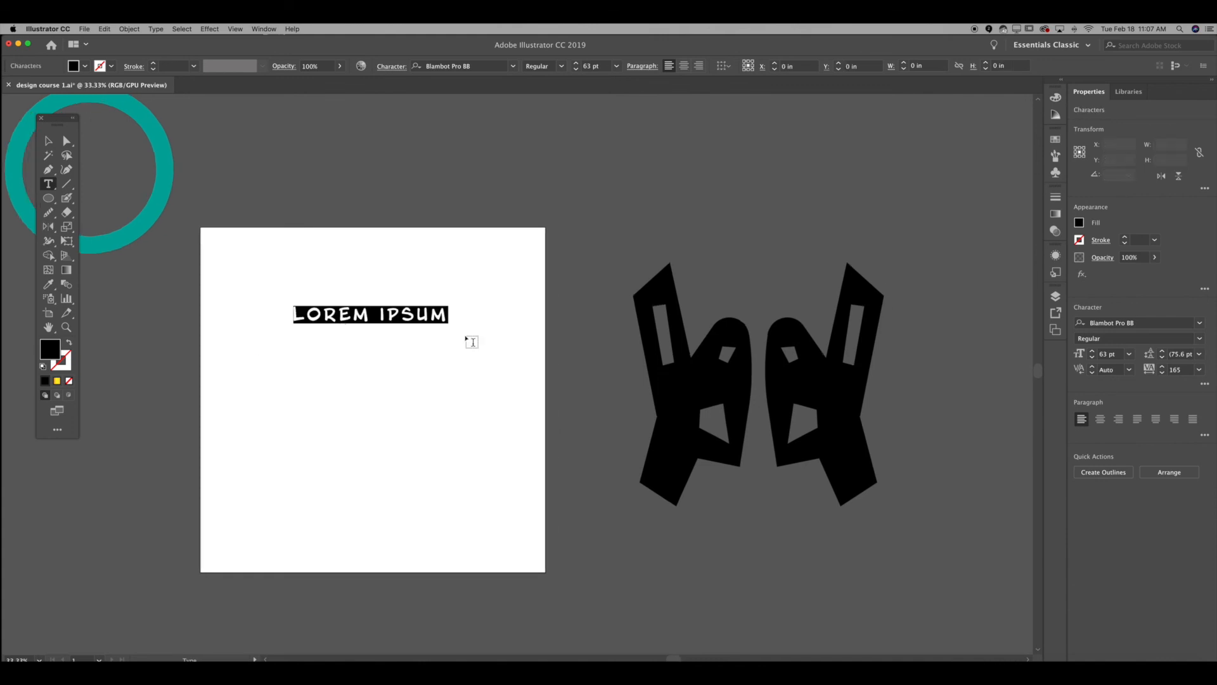
{"action": "type", "text": "HELLO"}
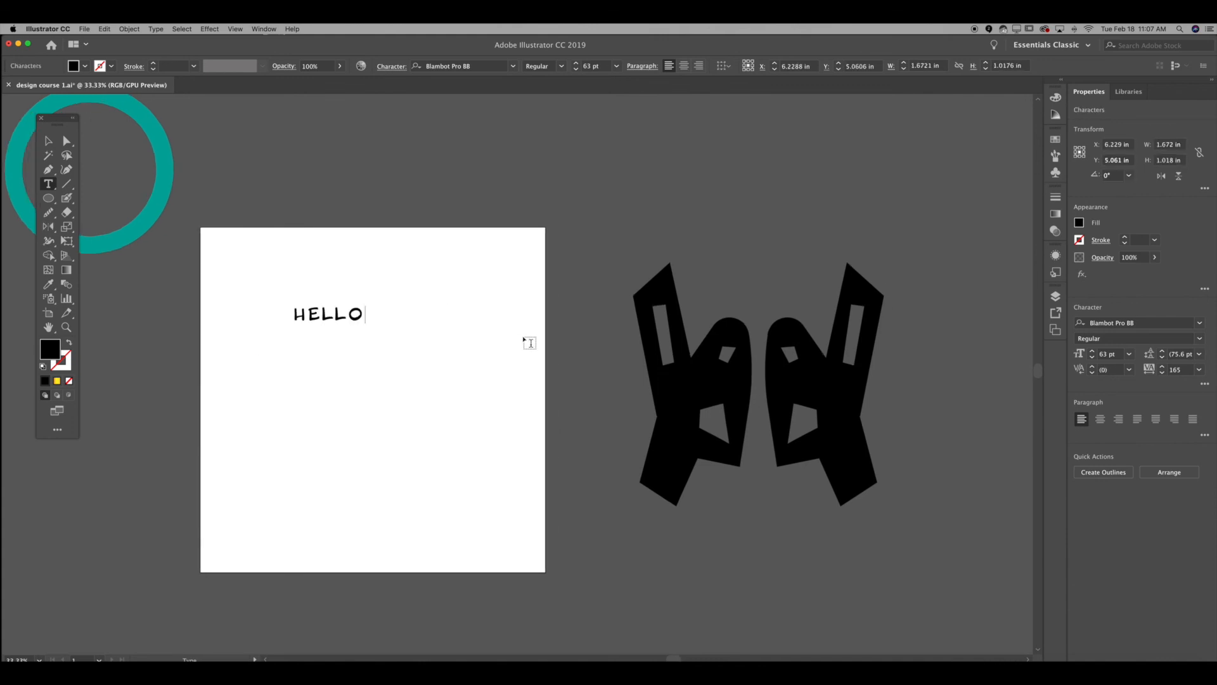
{"action": "scroll", "coordinate": [204, 182], "scroll_direction": "up", "scroll_amount": 2}
{"action": "left_click", "coordinate": [48, 140]}
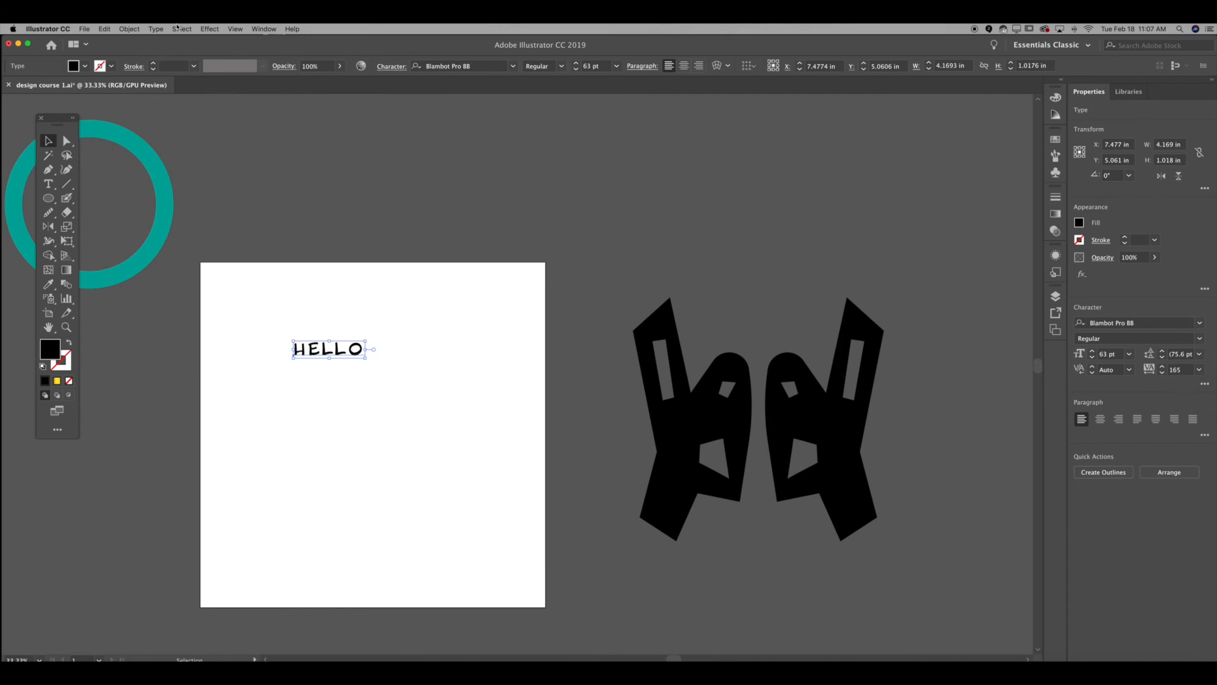
- Examine the Type commands available for the HELLO text, including its font and preset size options
{"action": "left_click", "coordinate": [156, 28]}
{"action": "mouse_move", "coordinate": [166, 50]}
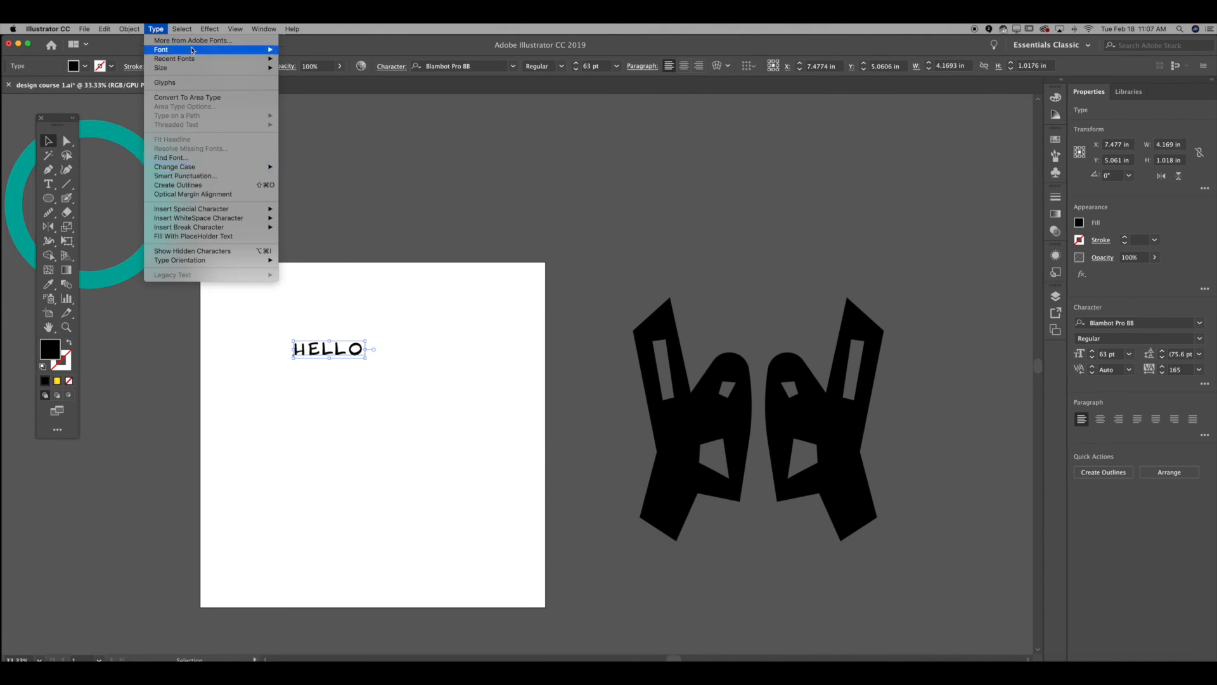
{"action": "mouse_move", "coordinate": [187, 71]}
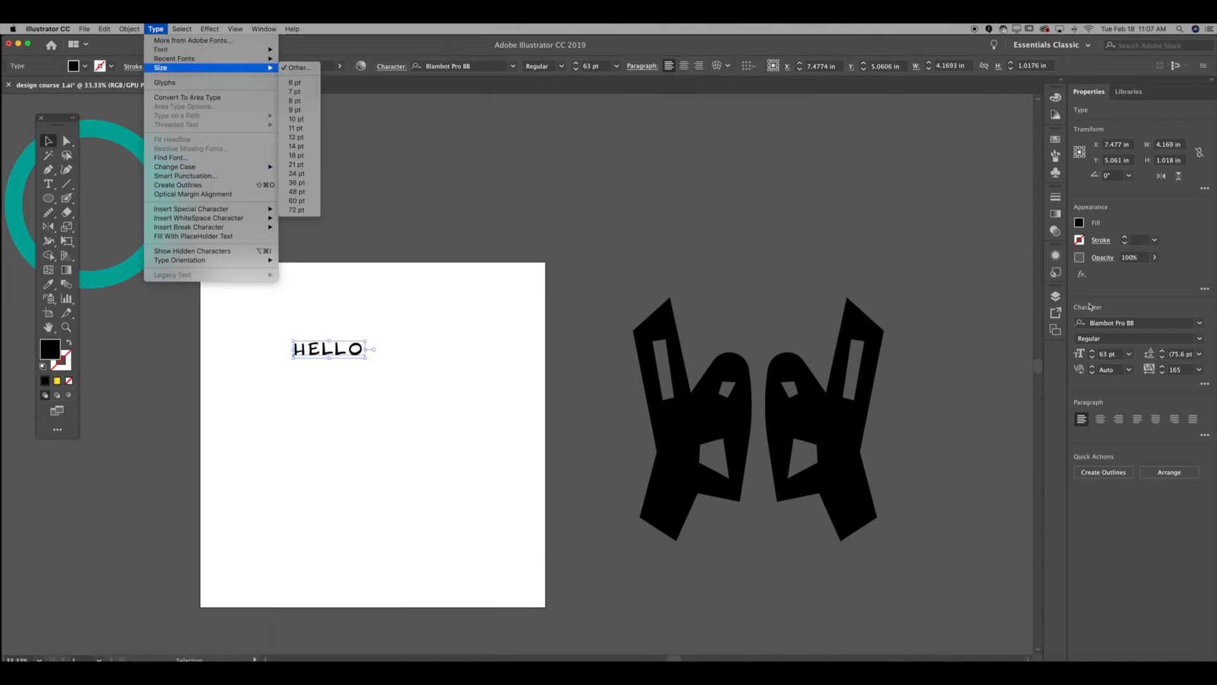
{"action": "left_click", "coordinate": [533, 187]}
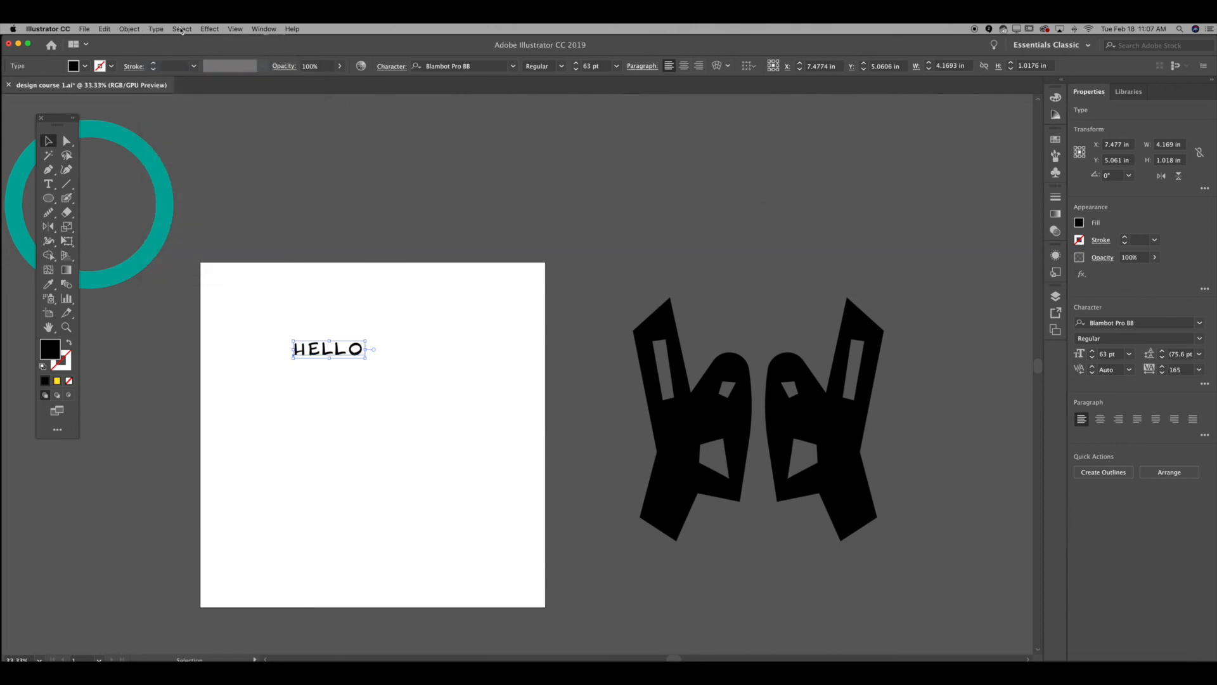
- Deselect the HELLO text, move it down and to the right to about X 8.92 in, Y 7.05 in, and deselect it again
{"action": "left_click", "coordinate": [182, 29]}
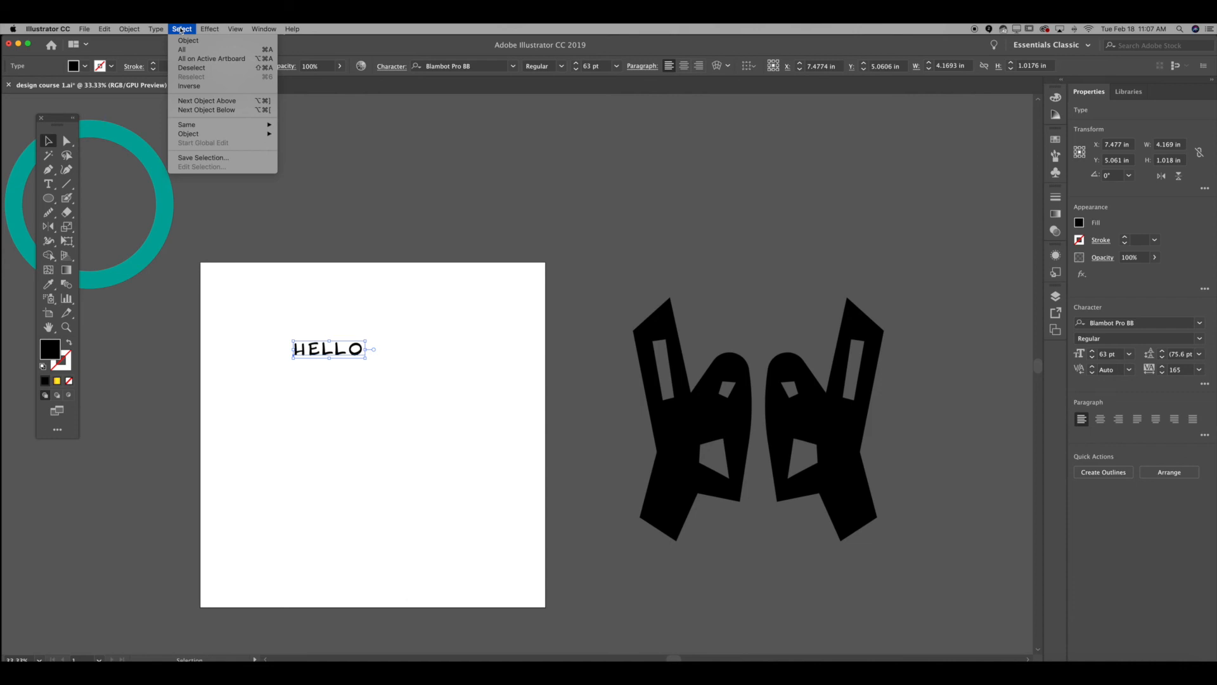
{"action": "left_click", "coordinate": [191, 67]}
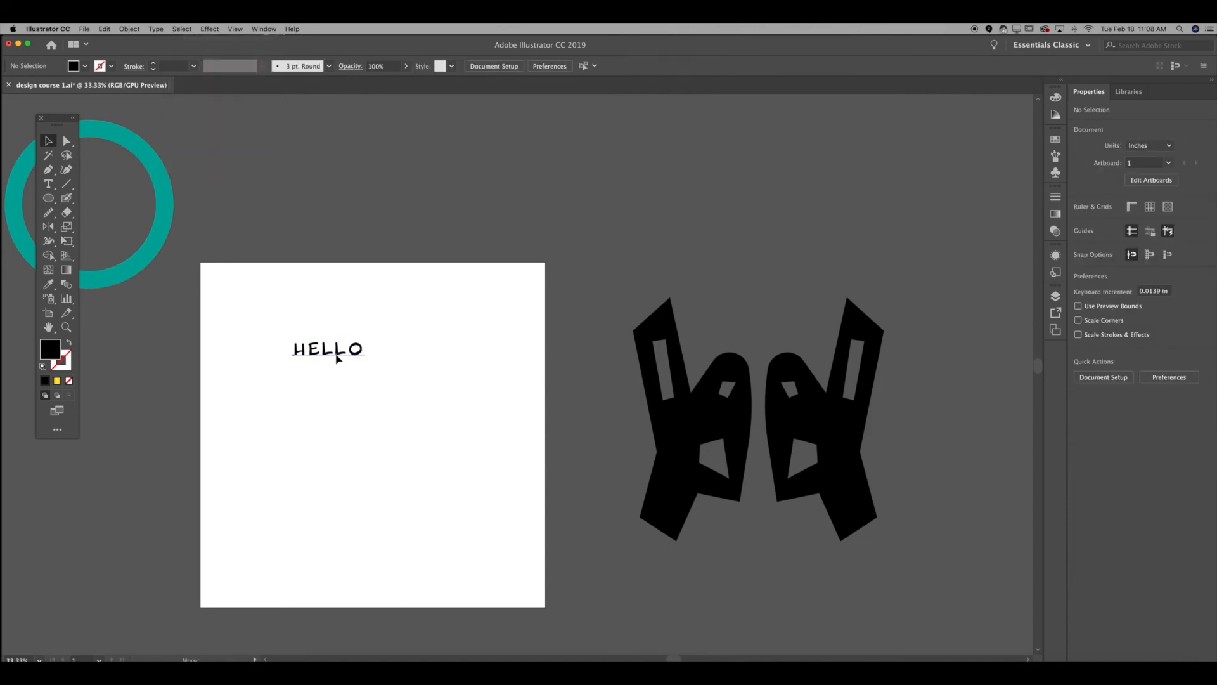
{"action": "left_click_drag", "start_coordinate": [337, 357], "coordinate": [362, 391]}
{"action": "left_click", "coordinate": [494, 361]}
- Shift the left hand shape slightly to about X 28.54 in, Y 9.27 in, and deselect it
{"action": "mouse_move", "coordinate": [683, 332]}
{"action": "left_mouse_down"}
{"action": "mouse_move", "coordinate": [582, 315]}
{"action": "mouse_move", "coordinate": [667, 334]}
{"action": "left_mouse_up"}
{"action": "left_click", "coordinate": [522, 323]}
{"action": "left_click", "coordinate": [643, 346]}
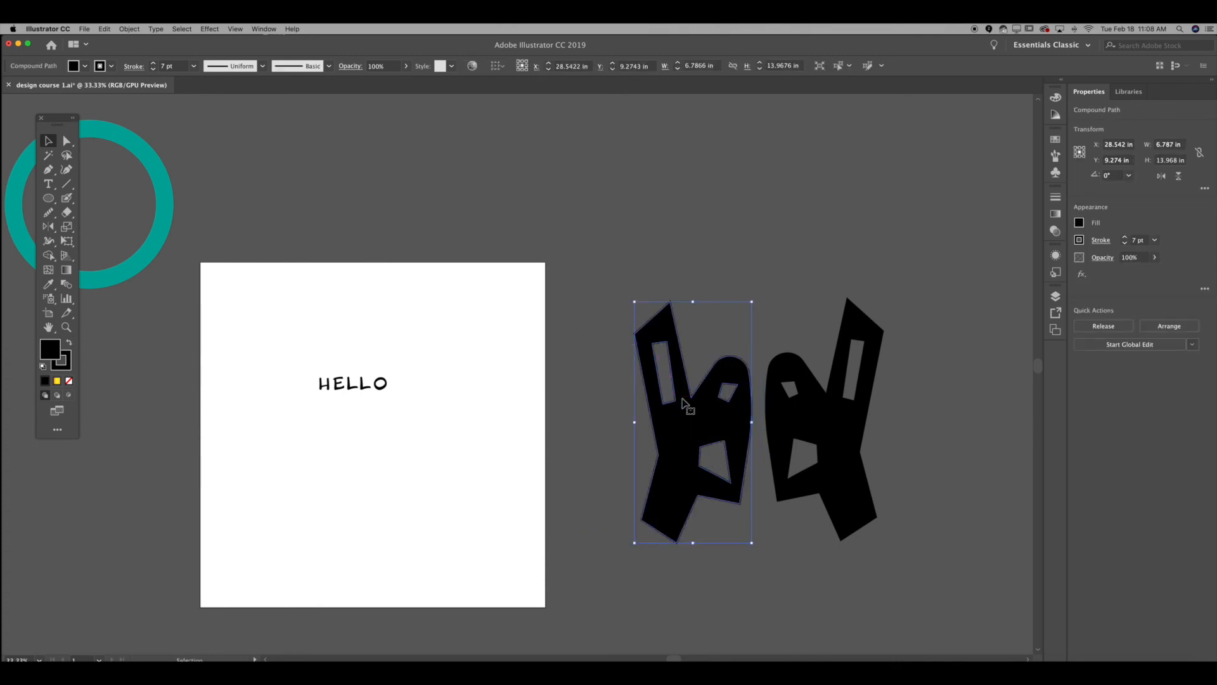
{"action": "left_click", "coordinate": [604, 346]}
- Select the HELLO text once with a marquee and once directly, clearing the selection each time
{"action": "left_click_drag", "start_coordinate": [288, 371], "coordinate": [412, 424]}
{"action": "left_click", "coordinate": [456, 355]}
{"action": "left_click", "coordinate": [359, 391]}
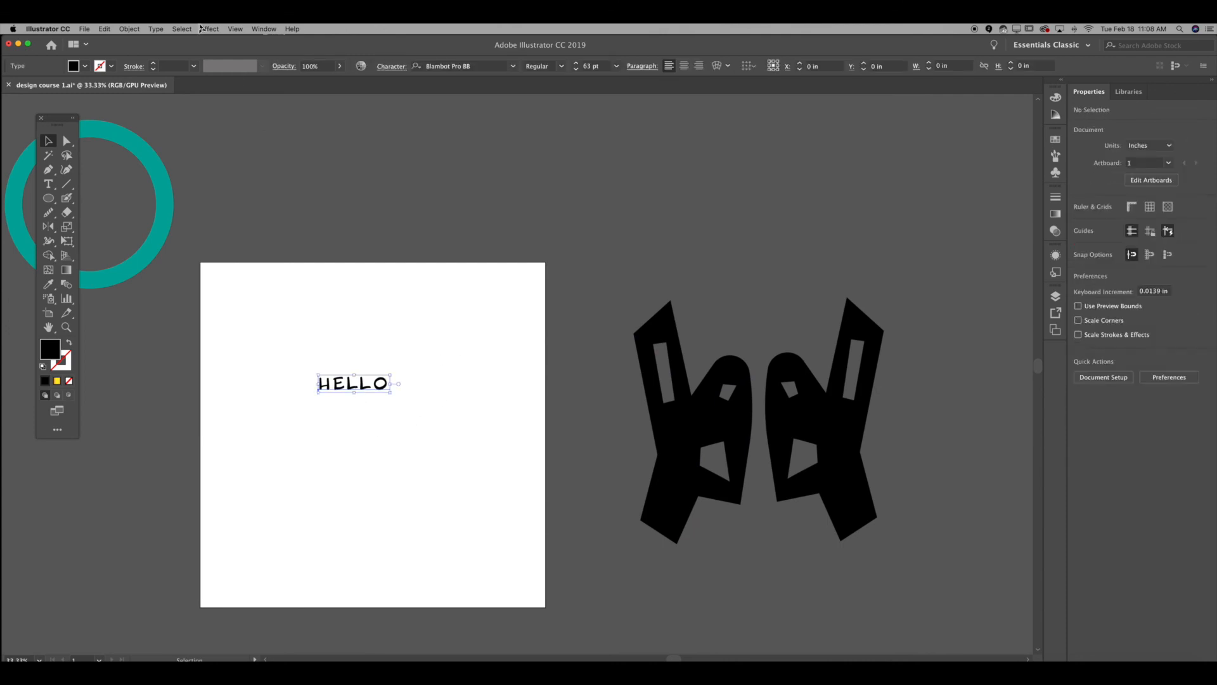
{"action": "left_click", "coordinate": [209, 28]}
{"action": "mouse_move", "coordinate": [182, 28]}
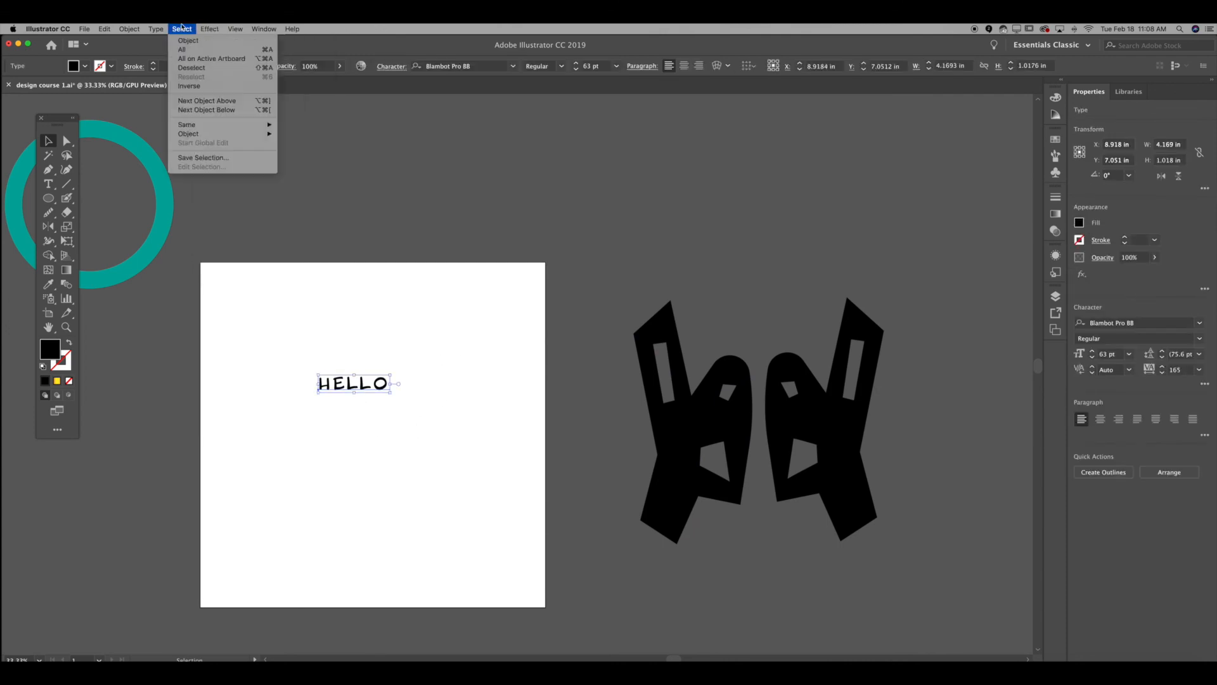
{"action": "left_click", "coordinate": [194, 69]}
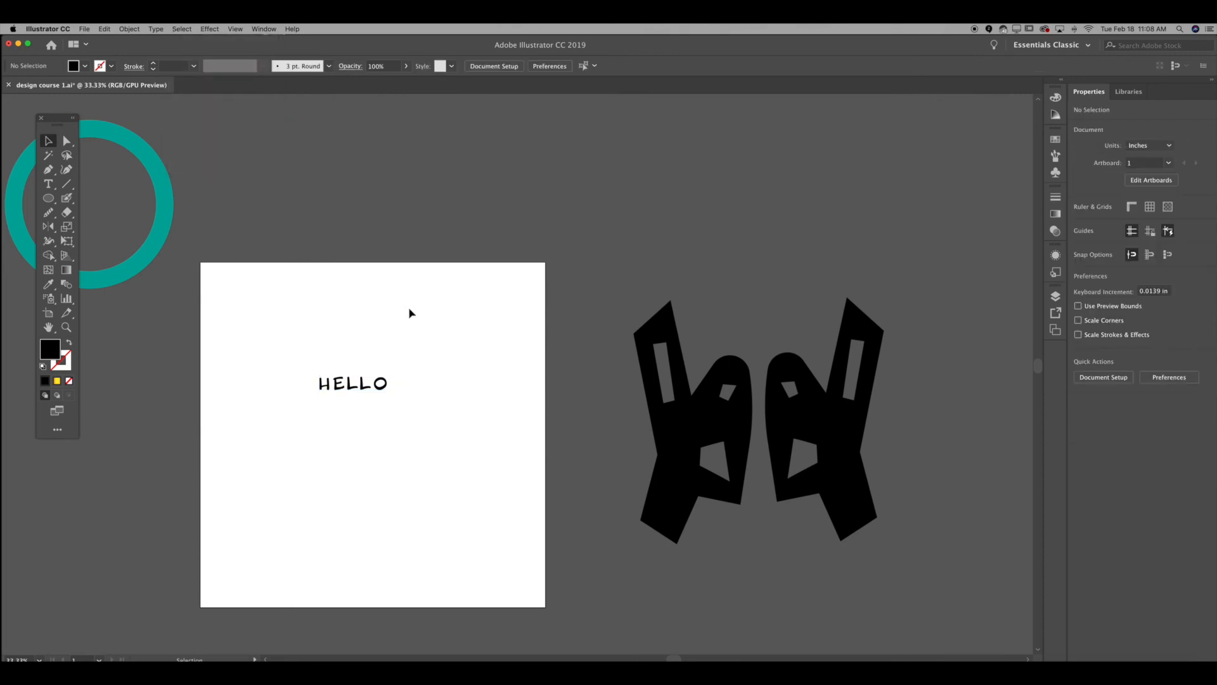
- Review the Select, Effect and View commands without applying any of them
{"action": "left_click", "coordinate": [180, 29]}
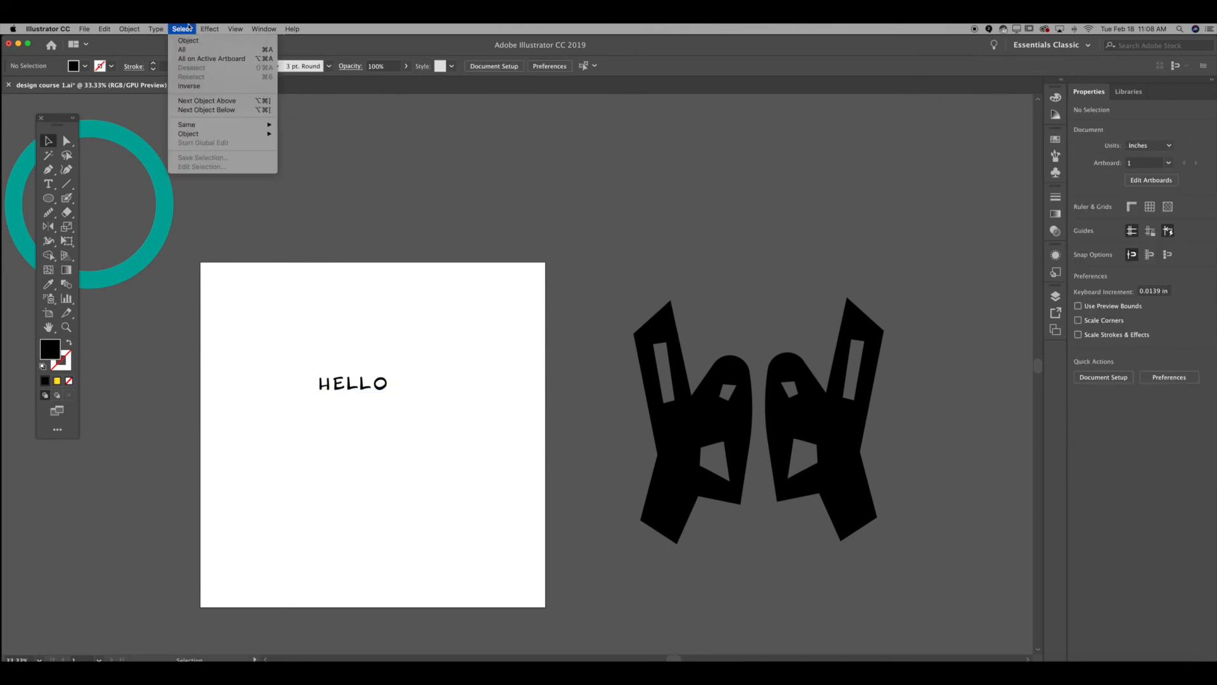
{"action": "mouse_move", "coordinate": [202, 26]}
{"action": "mouse_move", "coordinate": [210, 140]}
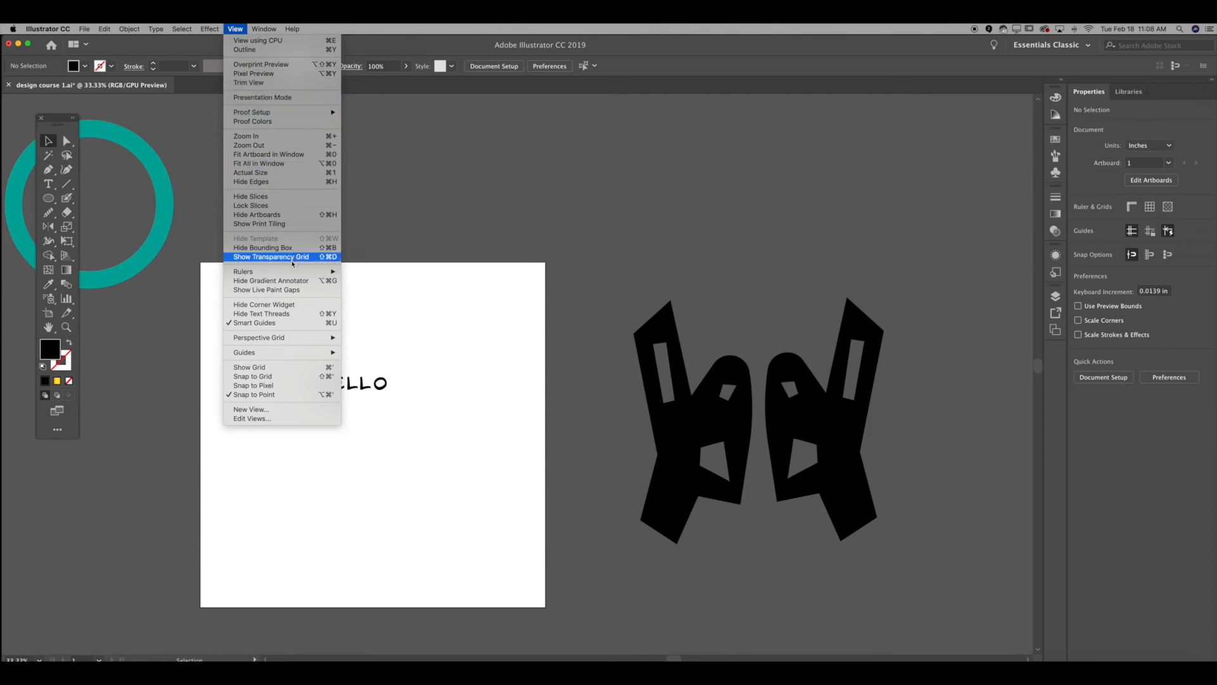
{"action": "mouse_move", "coordinate": [294, 273]}
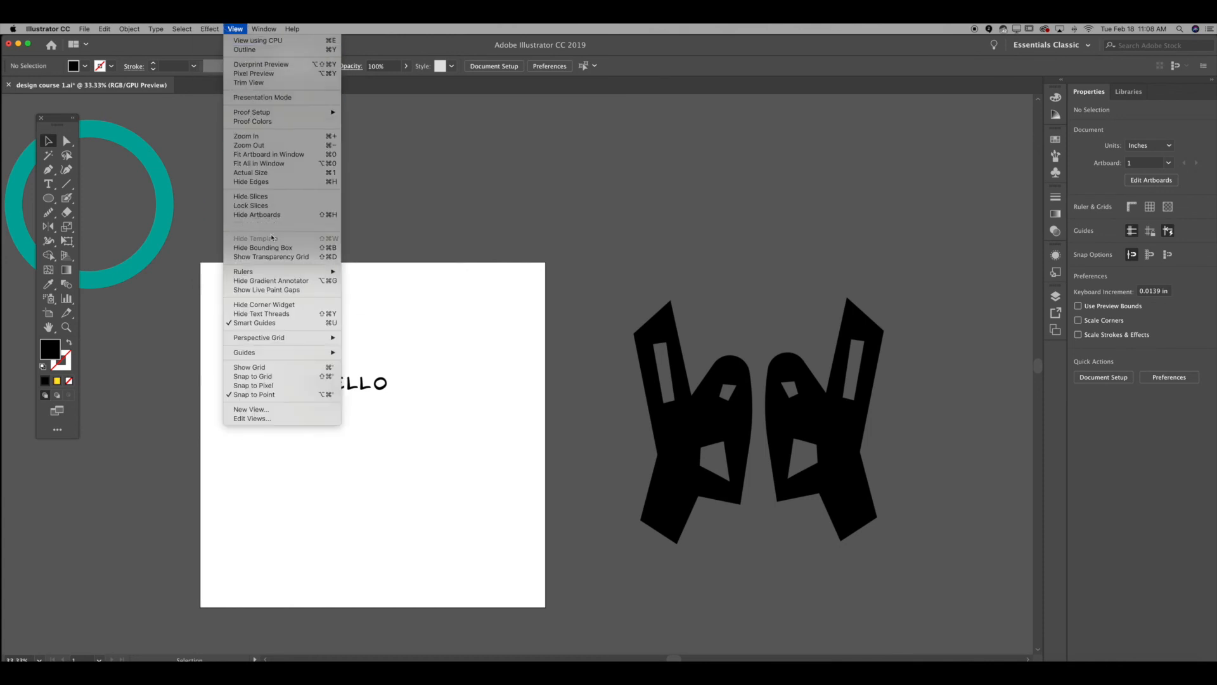
{"action": "left_click", "coordinate": [279, 268]}
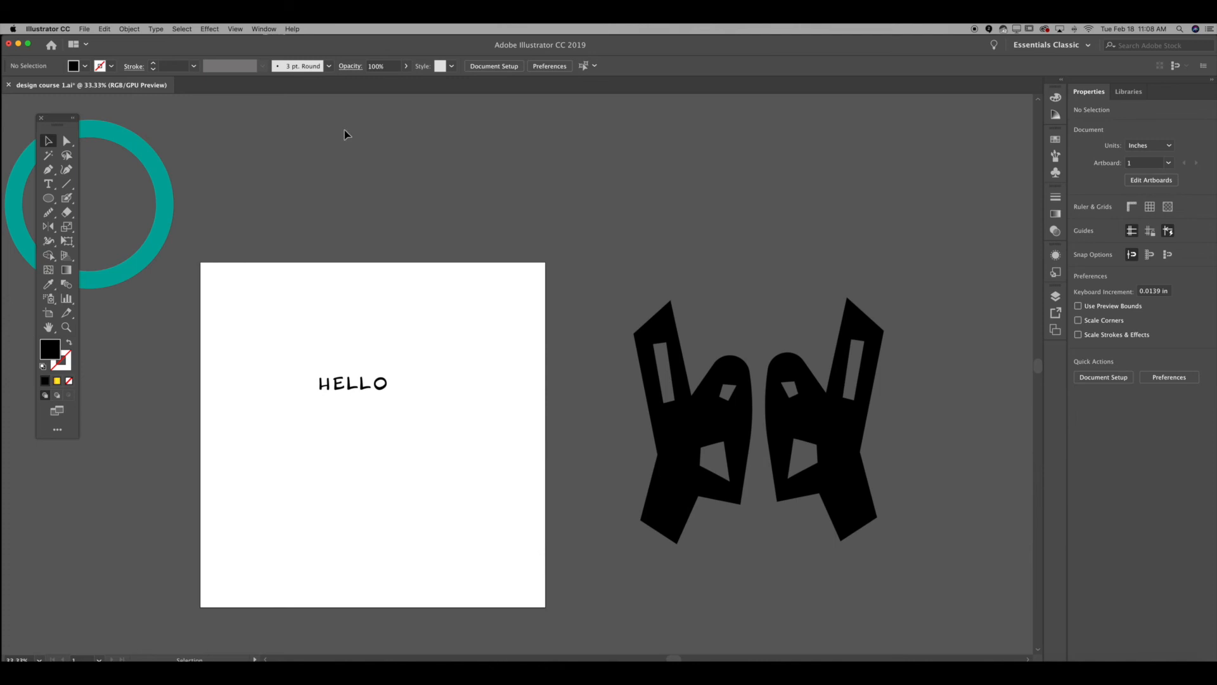
- Show the rulers along the edges of the document
{"action": "left_click", "coordinate": [242, 29]}
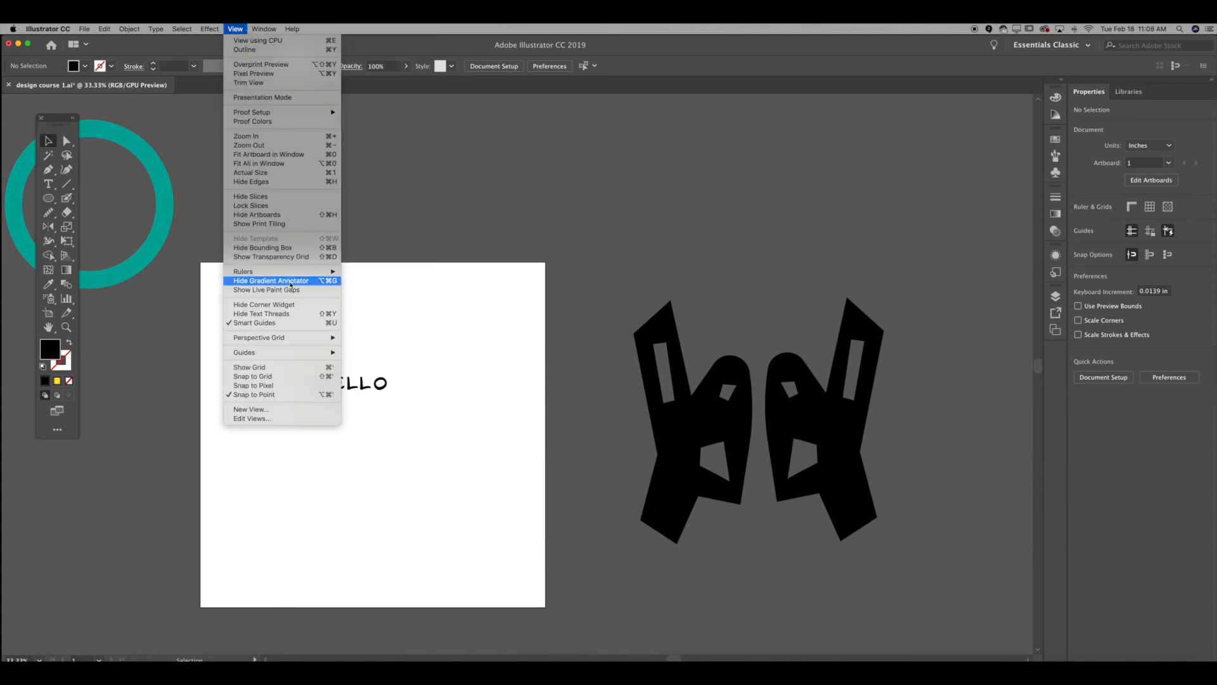
{"action": "mouse_move", "coordinate": [289, 271]}
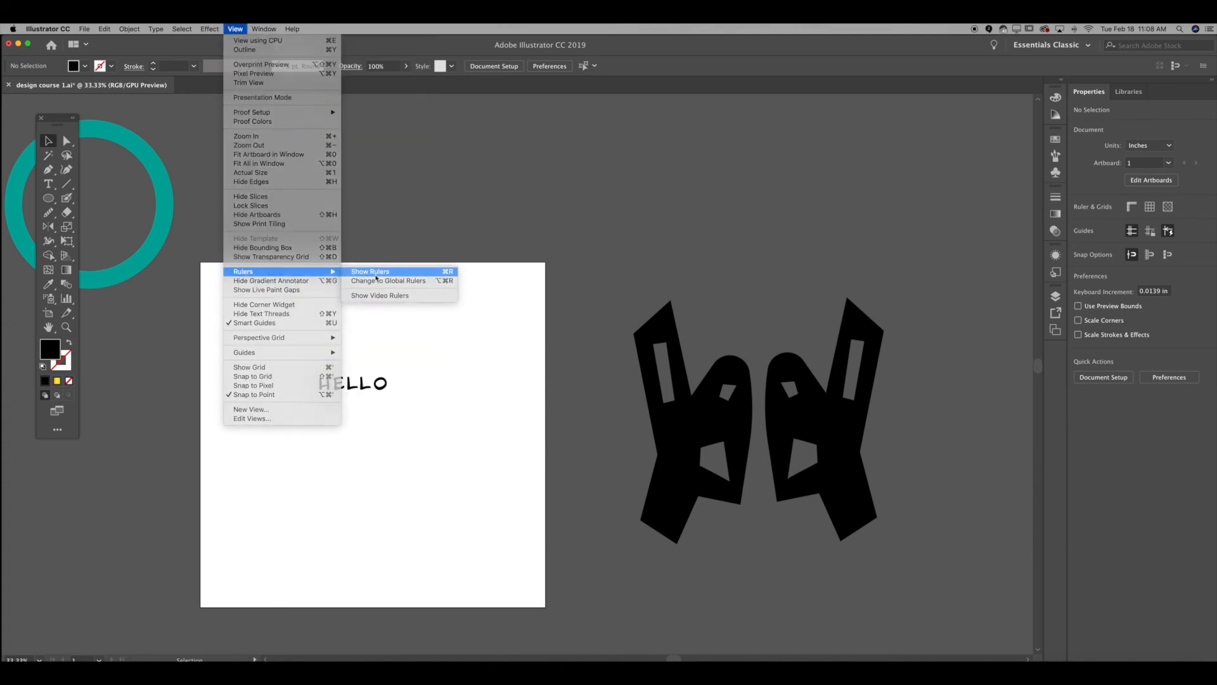
{"action": "left_click", "coordinate": [375, 272]}
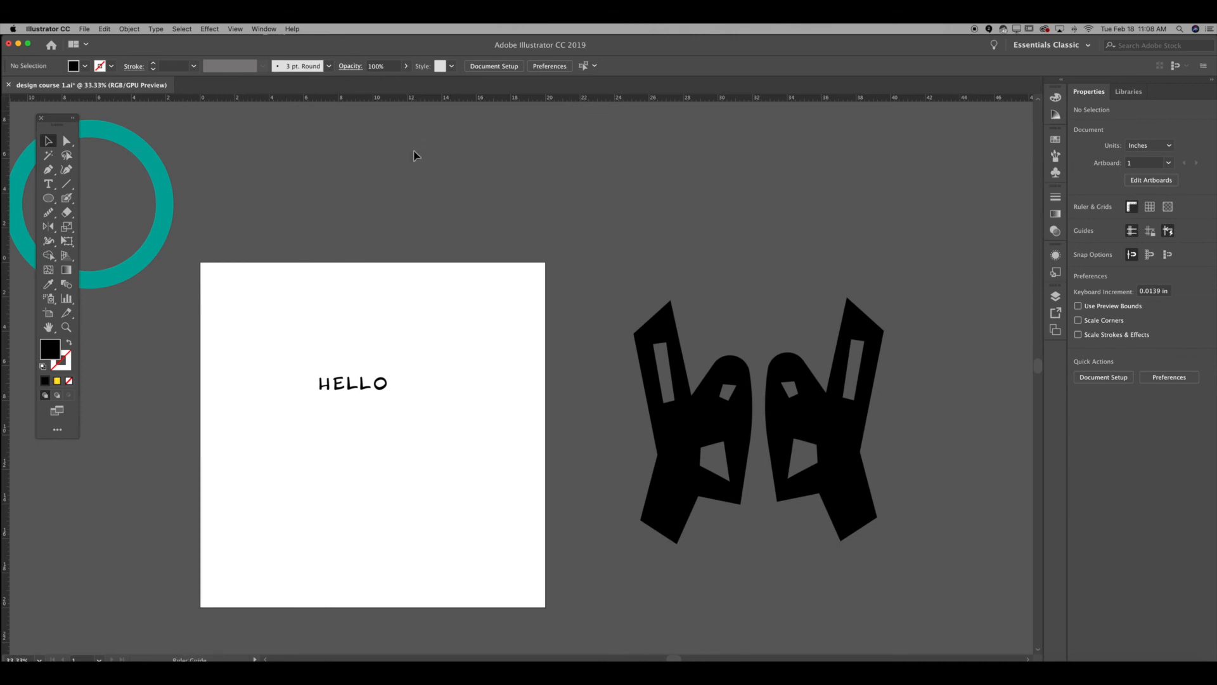
- Add a horizontal guide just below HELLO at about Y 7.69 in and vertical guides beside its H and at about X 8.08 in
{"action": "scroll", "coordinate": [421, 102], "scroll_direction": "up", "scroll_amount": 2}
{"action": "left_click_drag", "start_coordinate": [421, 96], "coordinate": [451, 433]}
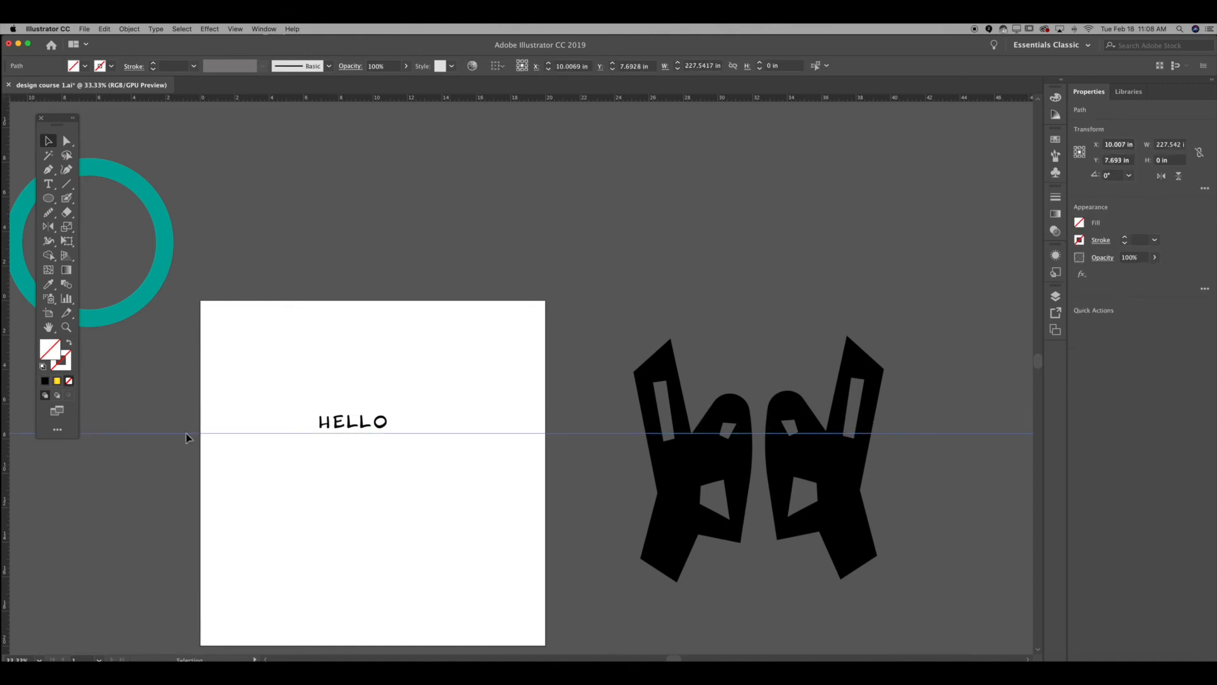
{"action": "left_click_drag", "start_coordinate": [105, 419], "coordinate": [314, 409]}
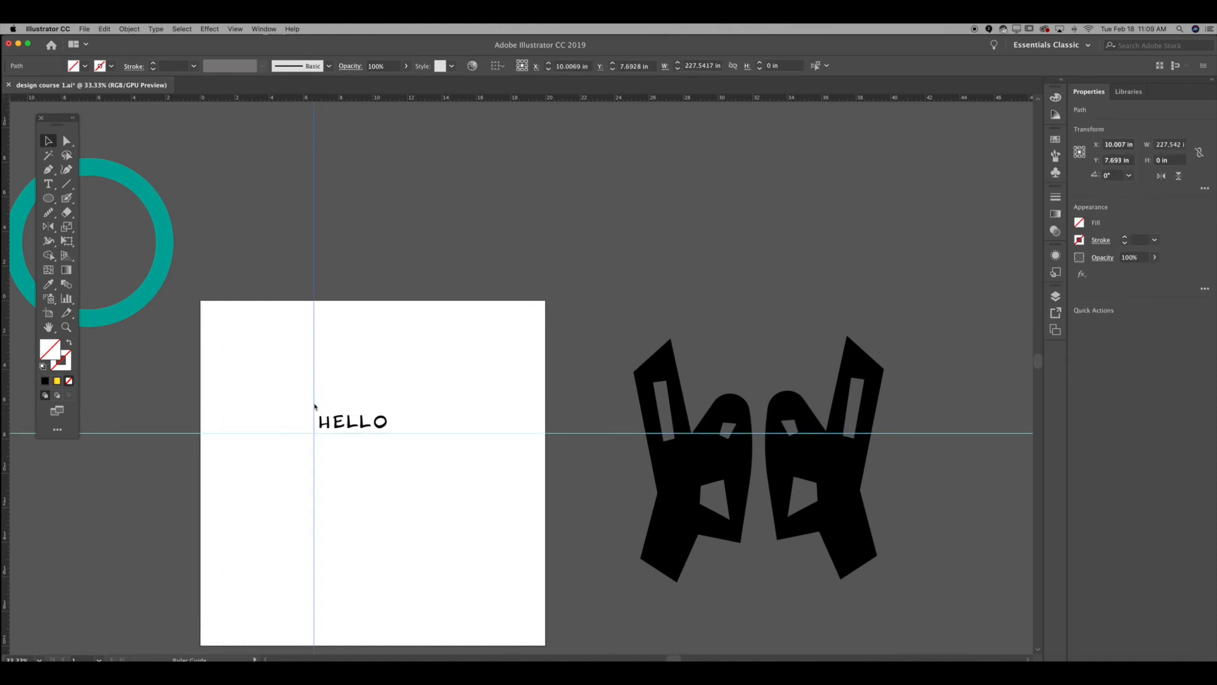
{"action": "left_click", "coordinate": [479, 475]}
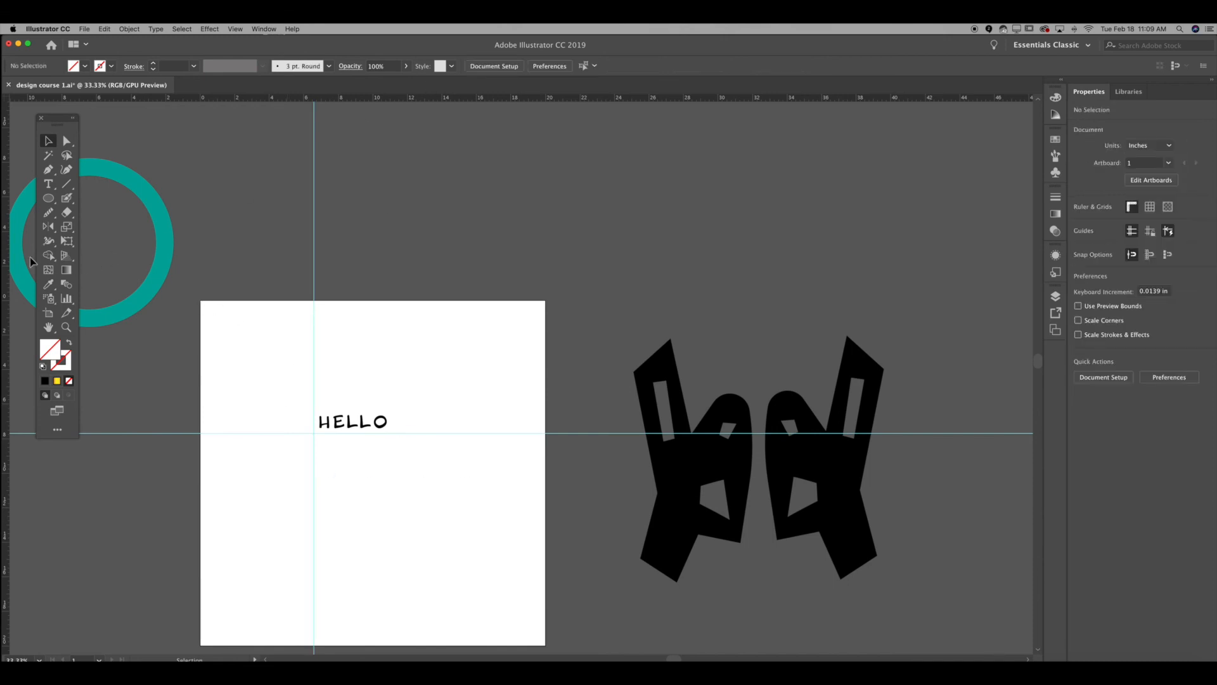
{"action": "left_click_drag", "start_coordinate": [7, 261], "coordinate": [340, 268]}
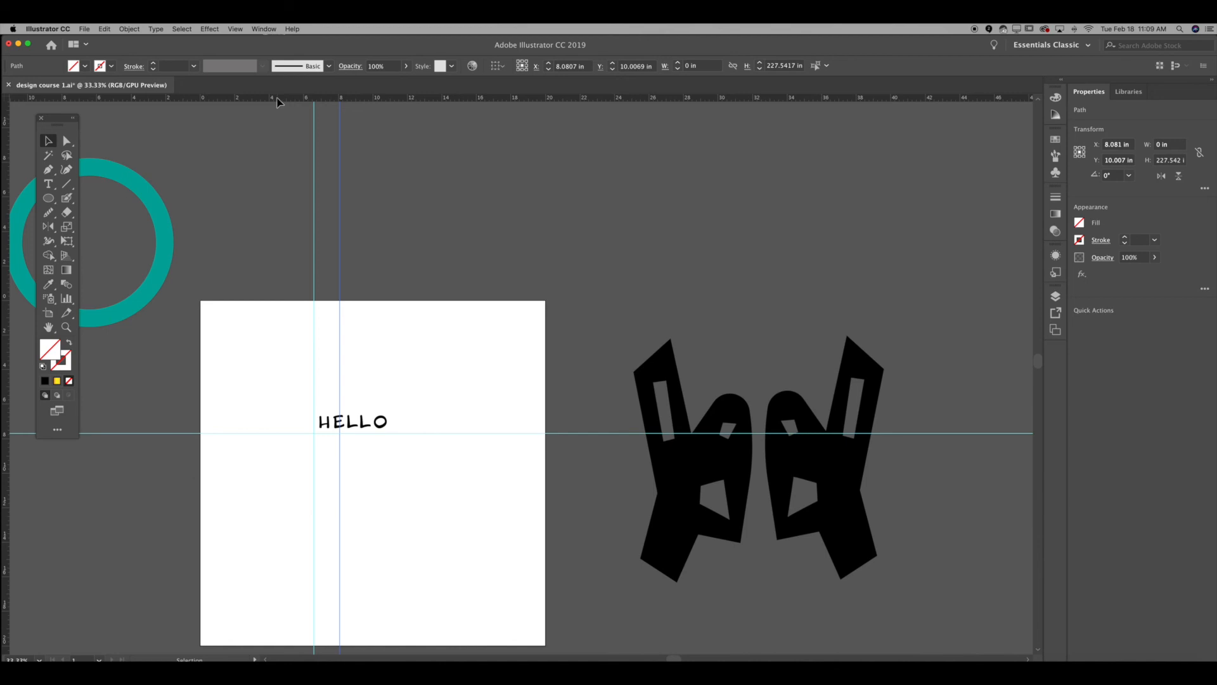
{"action": "left_click", "coordinate": [282, 155]}
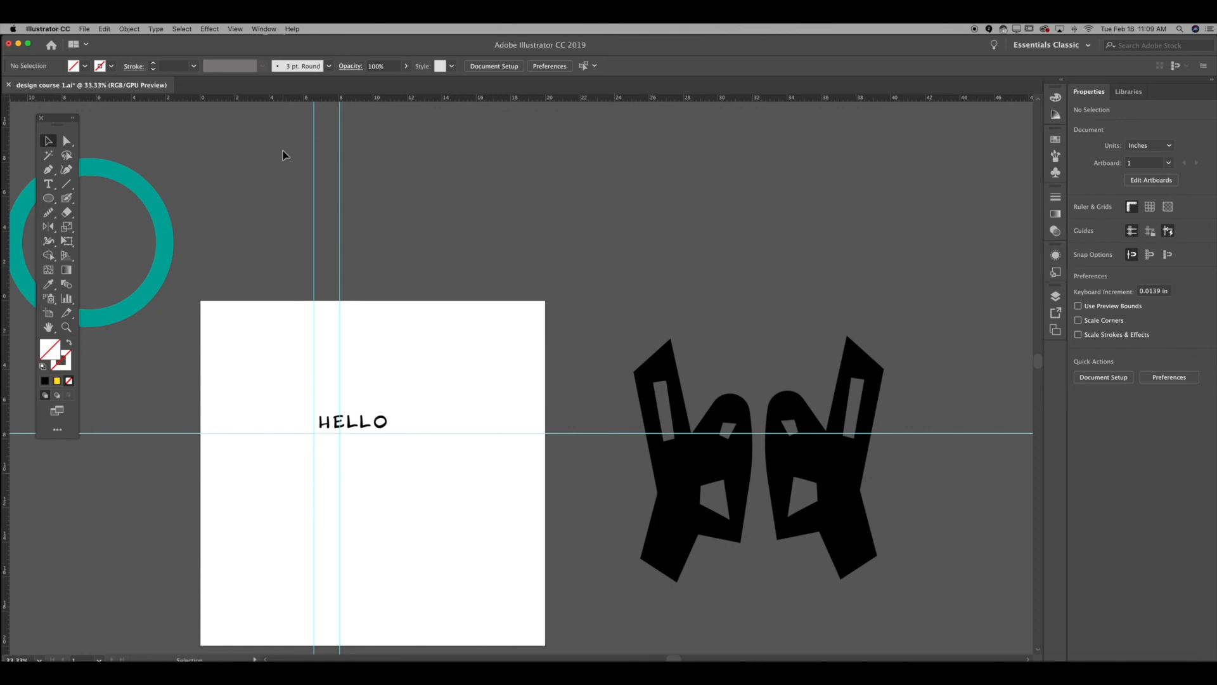
- Delete both vertical guides and the horizontal guide
{"action": "left_click_drag", "start_coordinate": [283, 155], "coordinate": [406, 179]}
{"action": "key", "text": "Delete"}
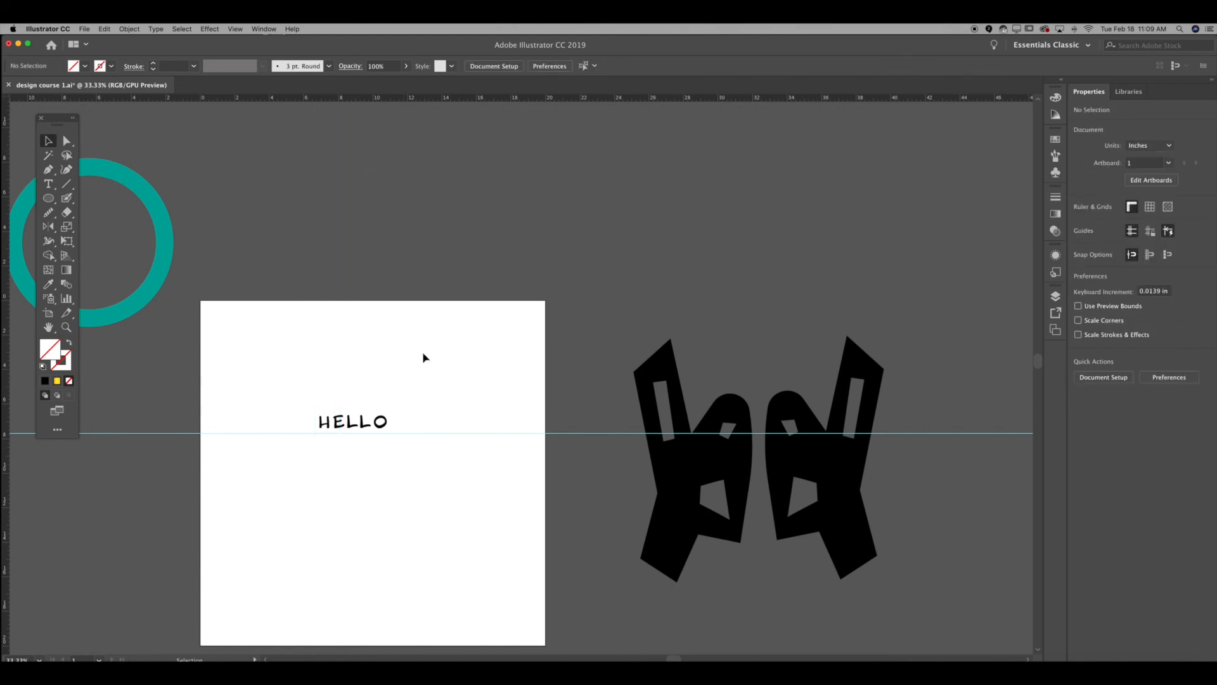
{"action": "left_click", "coordinate": [451, 434]}
{"action": "key", "text": "Delete"}
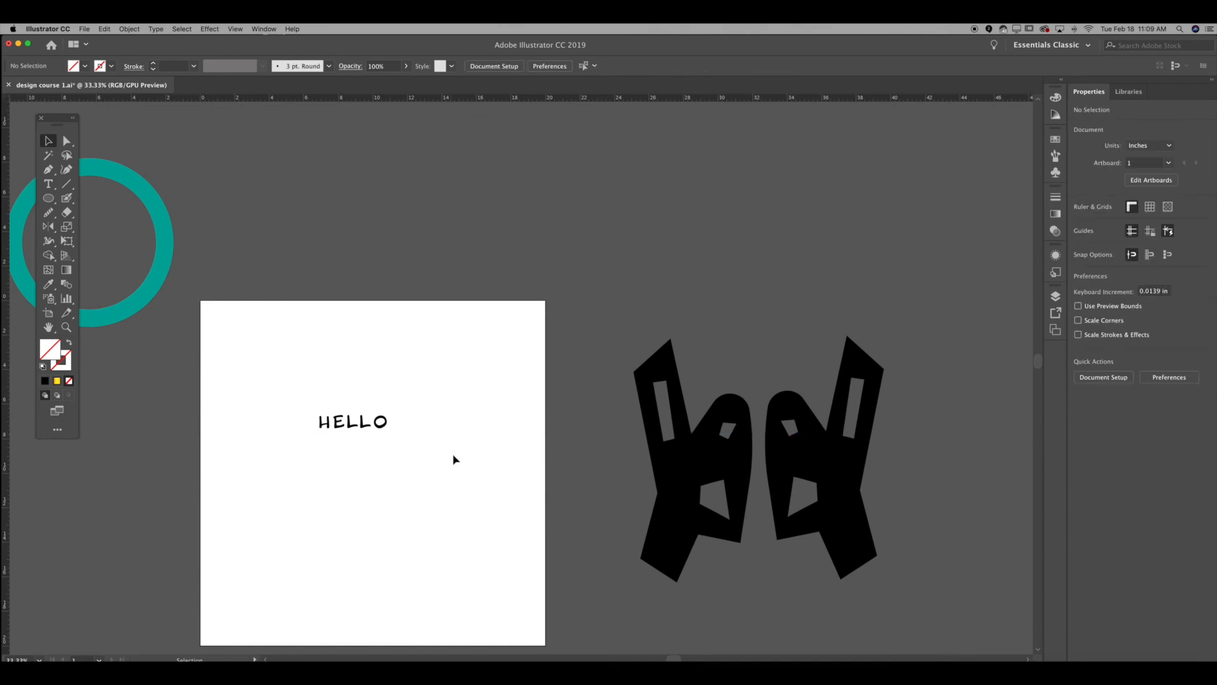
- Review the panels in the Window list and the View options, including Smart Guides
{"action": "left_click", "coordinate": [261, 29]}
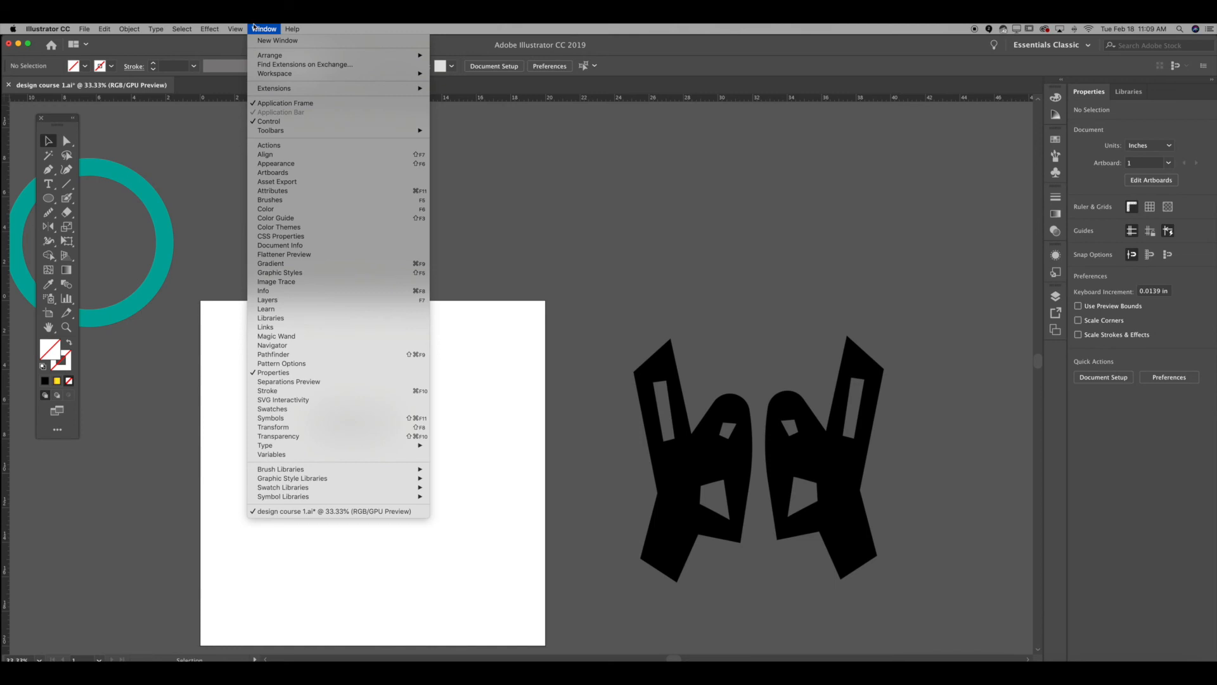
{"action": "mouse_move", "coordinate": [242, 27]}
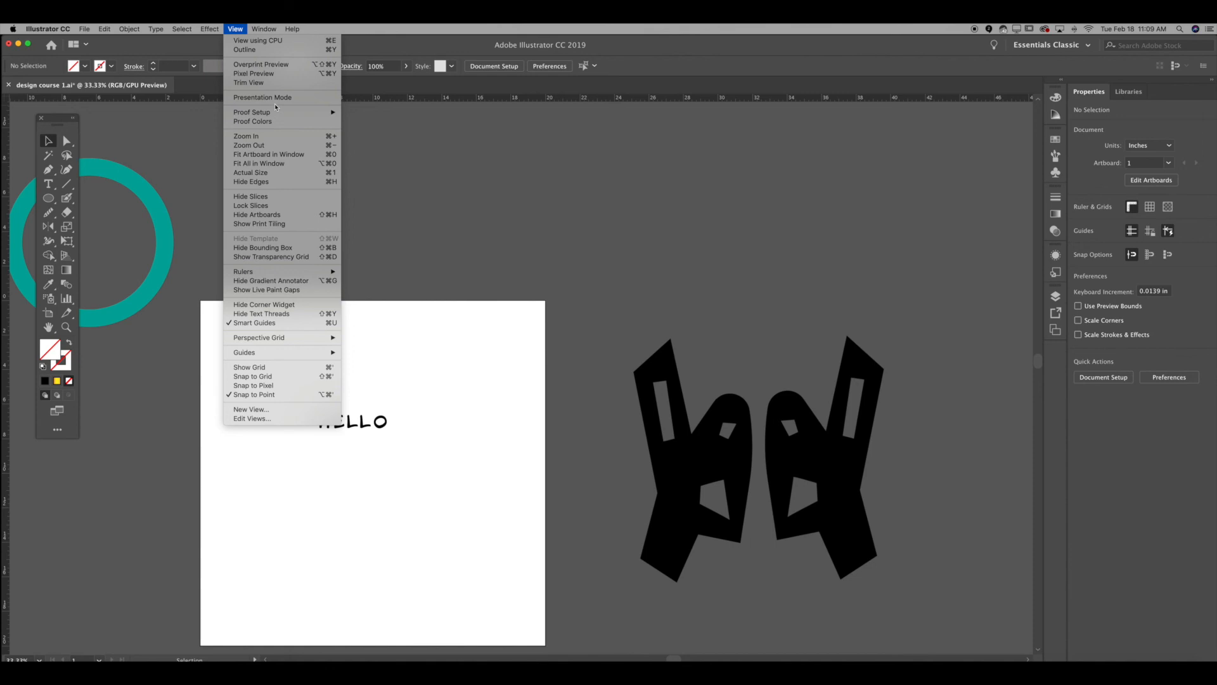
{"action": "left_click", "coordinate": [239, 323]}
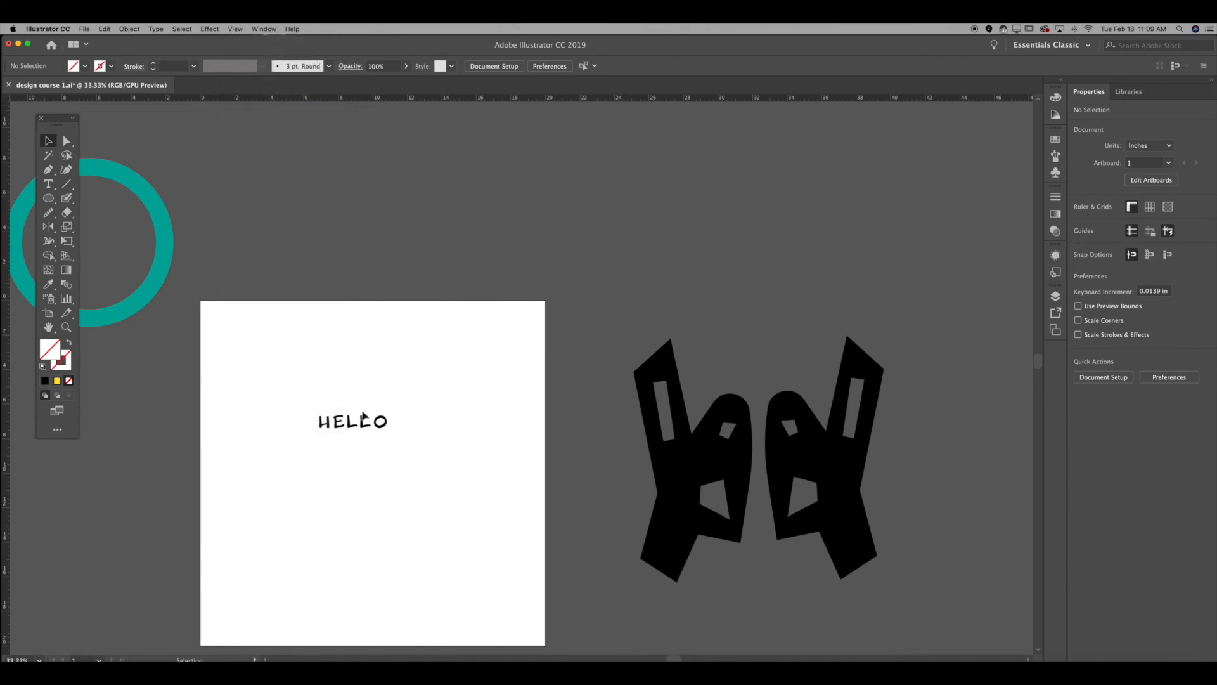
- Move the HELLO text above the artboard and position the teal ring at the artboard's centre
{"action": "left_click", "coordinate": [382, 422]}
{"action": "left_click_drag", "start_coordinate": [355, 422], "coordinate": [406, 255]}
{"action": "left_click_drag", "start_coordinate": [156, 207], "coordinate": [437, 429]}
{"action": "left_click_drag", "start_coordinate": [438, 429], "coordinate": [439, 433]}
{"action": "left_click", "coordinate": [487, 395]}
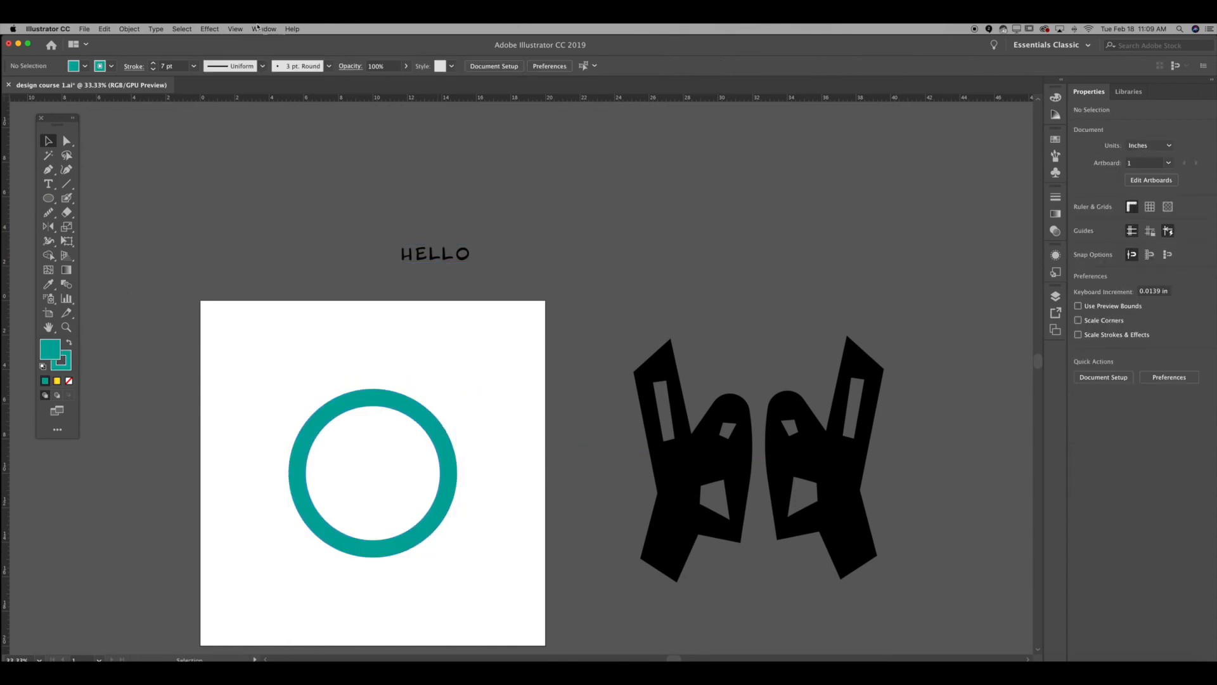
- Toggle Smart Guides off and back on, testing the selection of the teal ring without them
{"action": "left_click", "coordinate": [235, 28]}
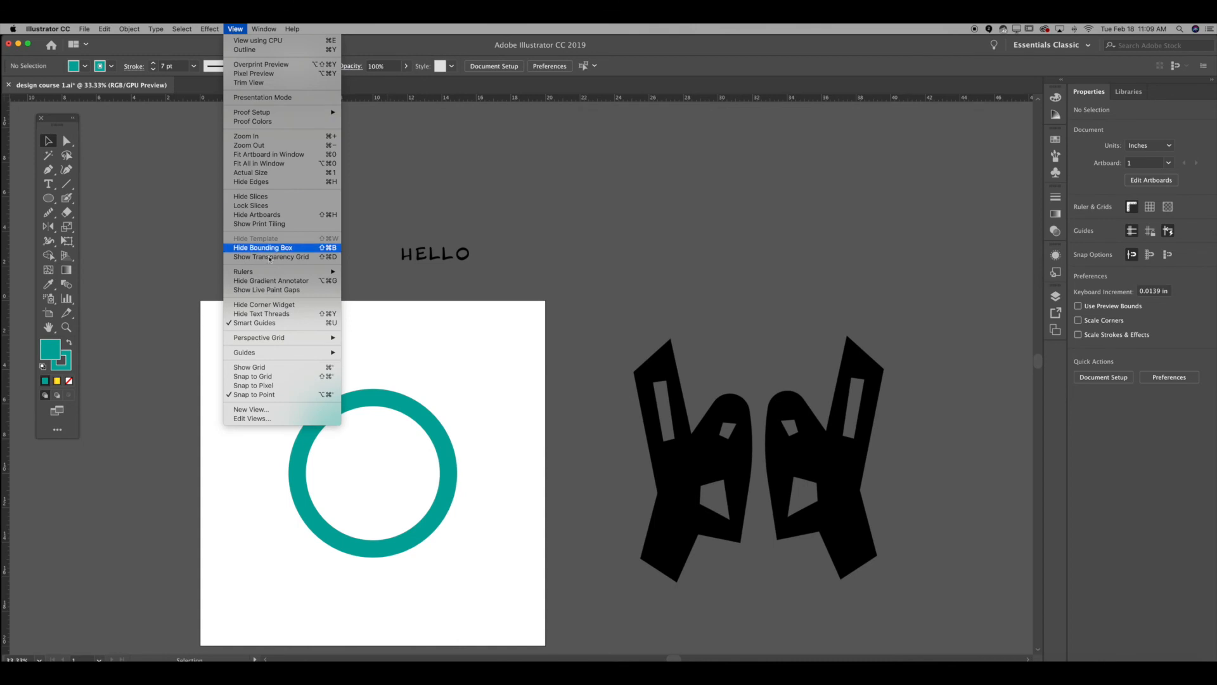
{"action": "left_click", "coordinate": [256, 323]}
{"action": "mouse_move", "coordinate": [353, 395]}
{"action": "left_mouse_down"}
{"action": "mouse_move", "coordinate": [359, 347]}
{"action": "mouse_move", "coordinate": [312, 448]}
{"action": "mouse_move", "coordinate": [383, 397]}
{"action": "mouse_move", "coordinate": [353, 402]}
{"action": "left_mouse_up"}
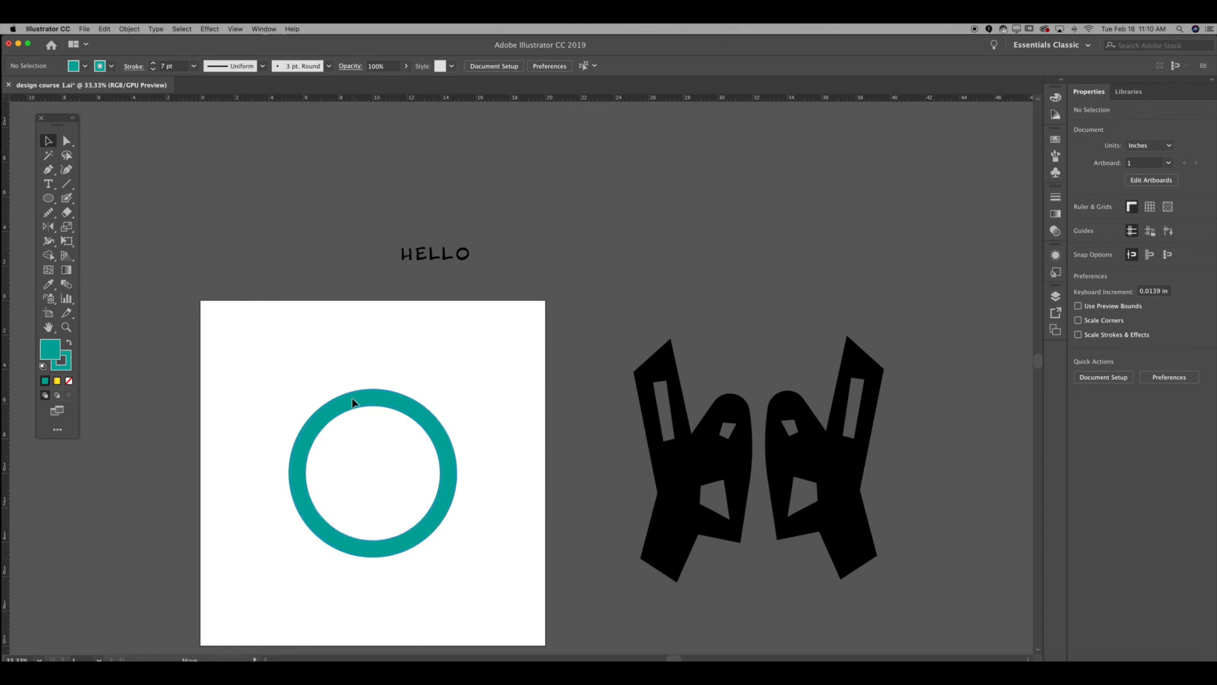
{"action": "left_click", "coordinate": [352, 402]}
{"action": "left_click", "coordinate": [235, 28]}
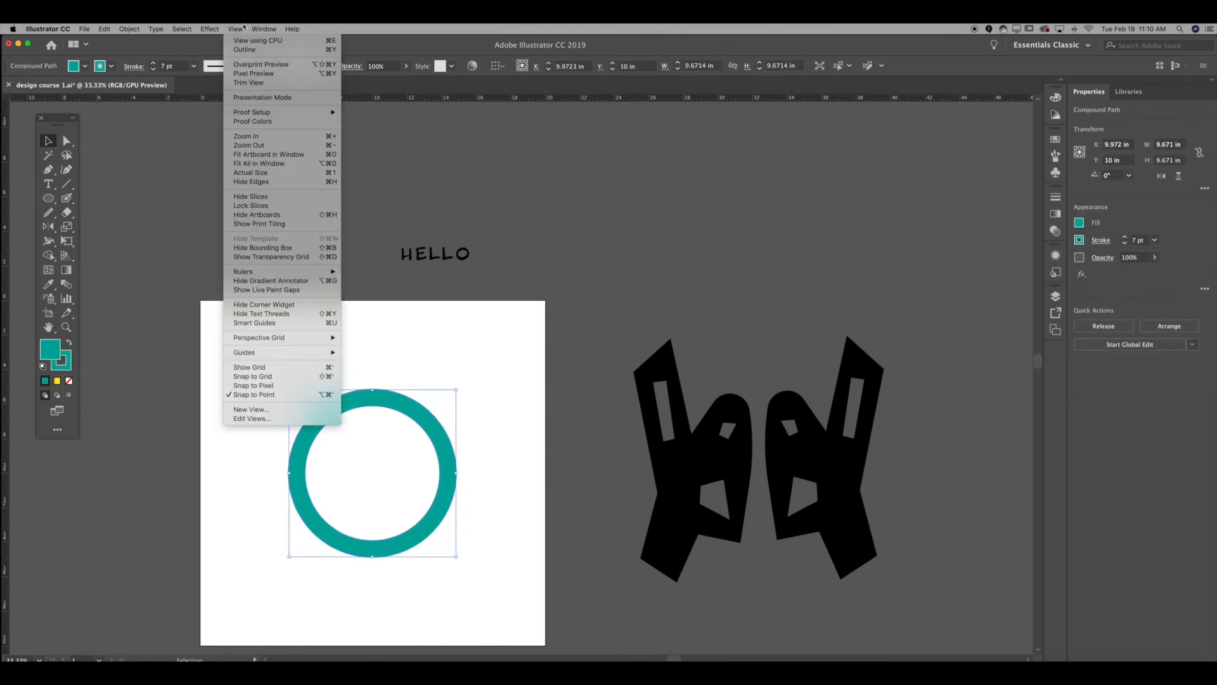
{"action": "left_click", "coordinate": [291, 323]}
{"action": "left_click", "coordinate": [329, 367]}
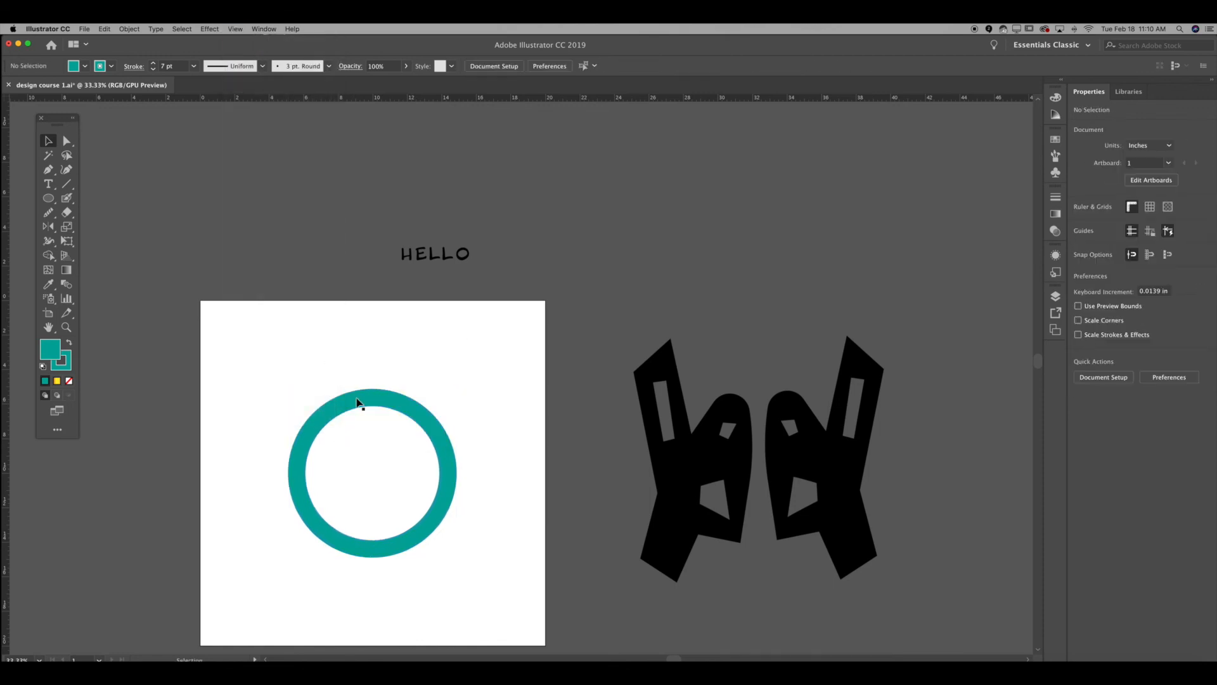
- Switch to the Automation workspace, followed by the Essentials workspace, to compare their panel layouts
{"action": "left_click", "coordinate": [265, 28]}
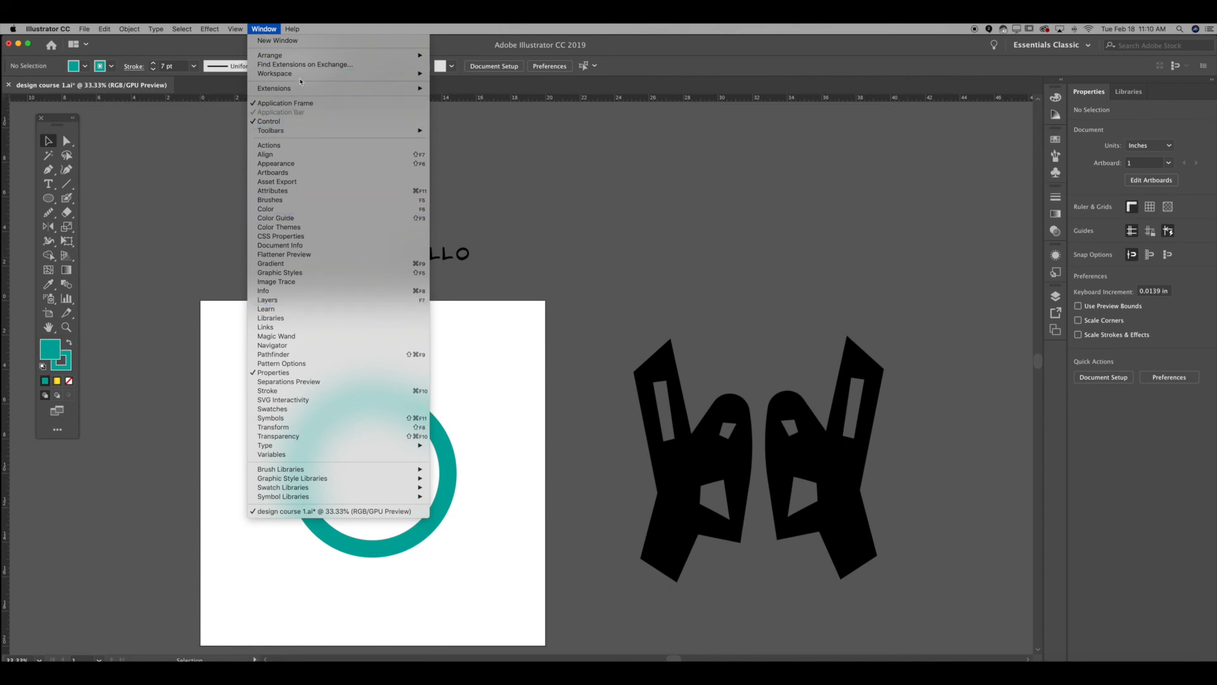
{"action": "mouse_move", "coordinate": [302, 74]}
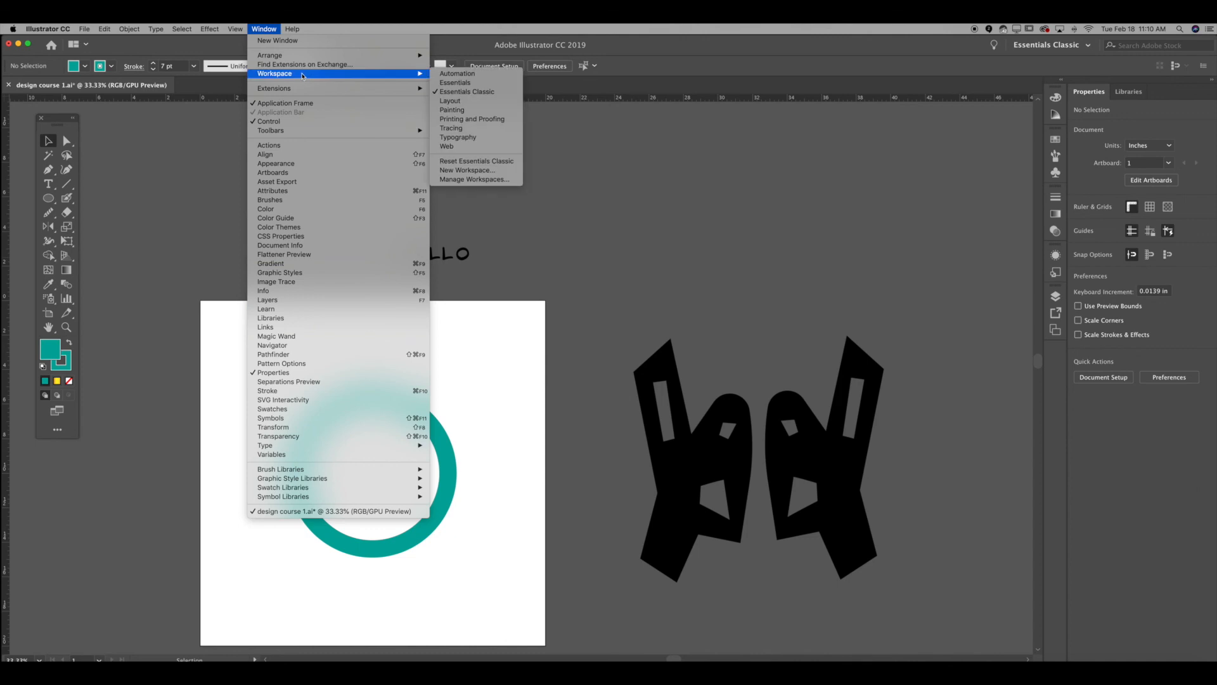
{"action": "left_click", "coordinate": [446, 77]}
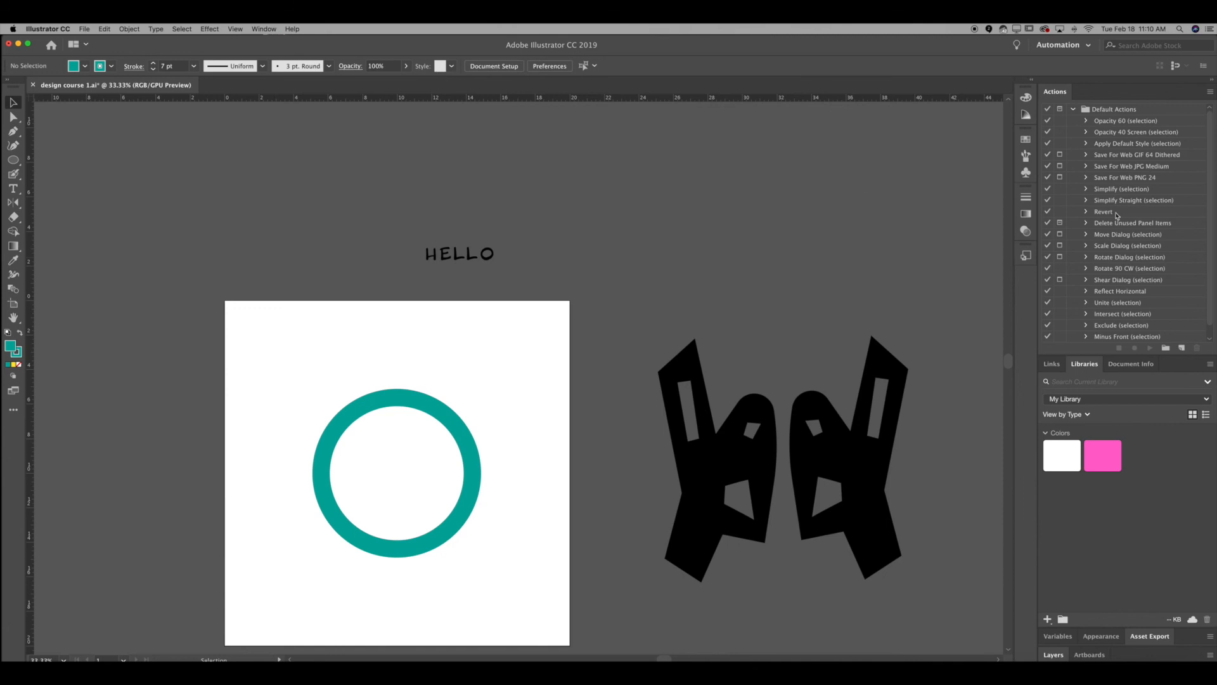
{"action": "left_click", "coordinate": [264, 29]}
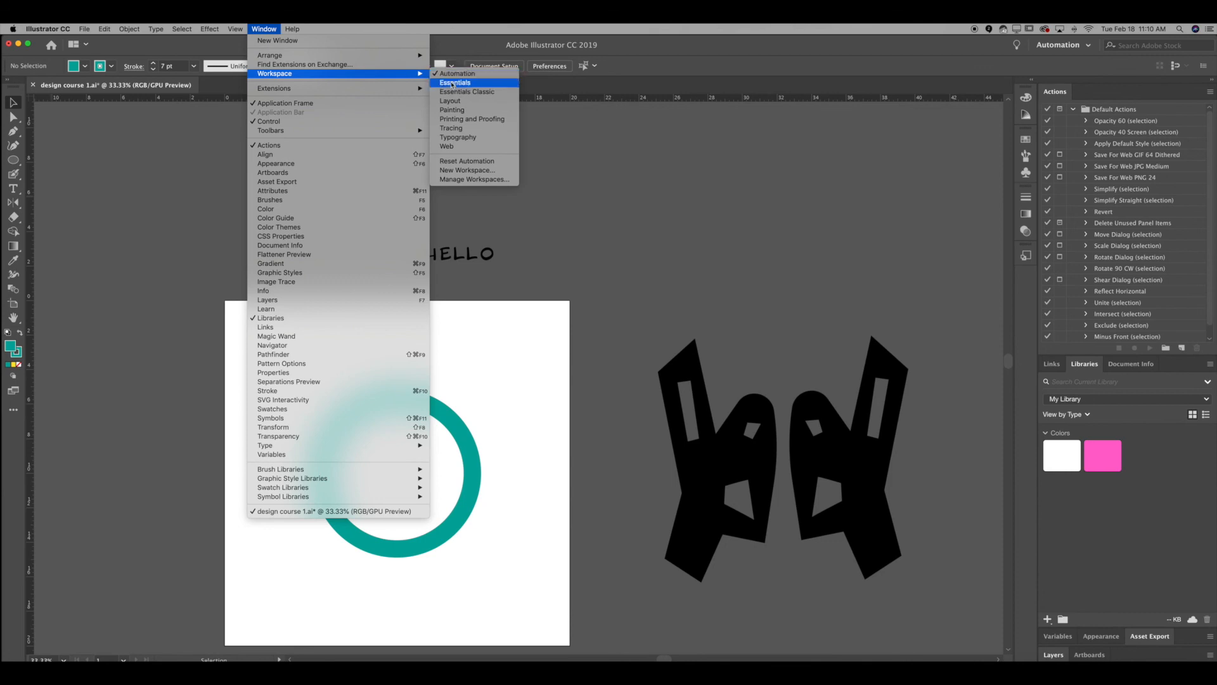
{"action": "left_click", "coordinate": [451, 83]}
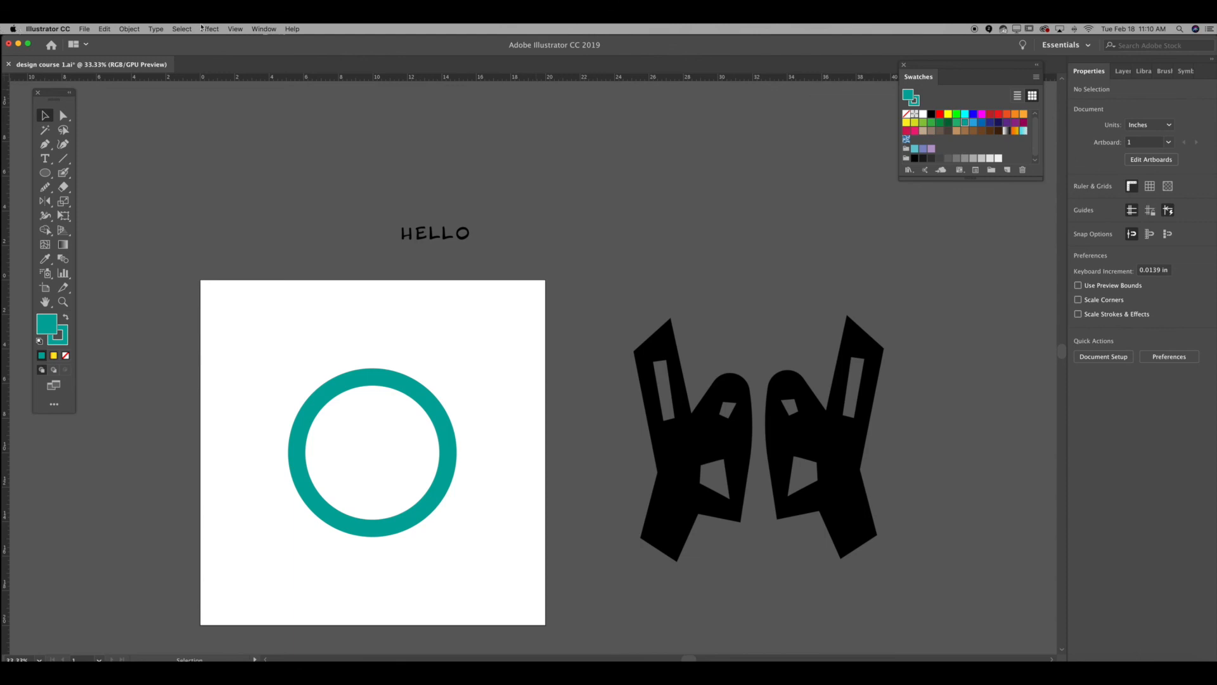
- Return to the Essentials Classic workspace
{"action": "left_click", "coordinate": [218, 29]}
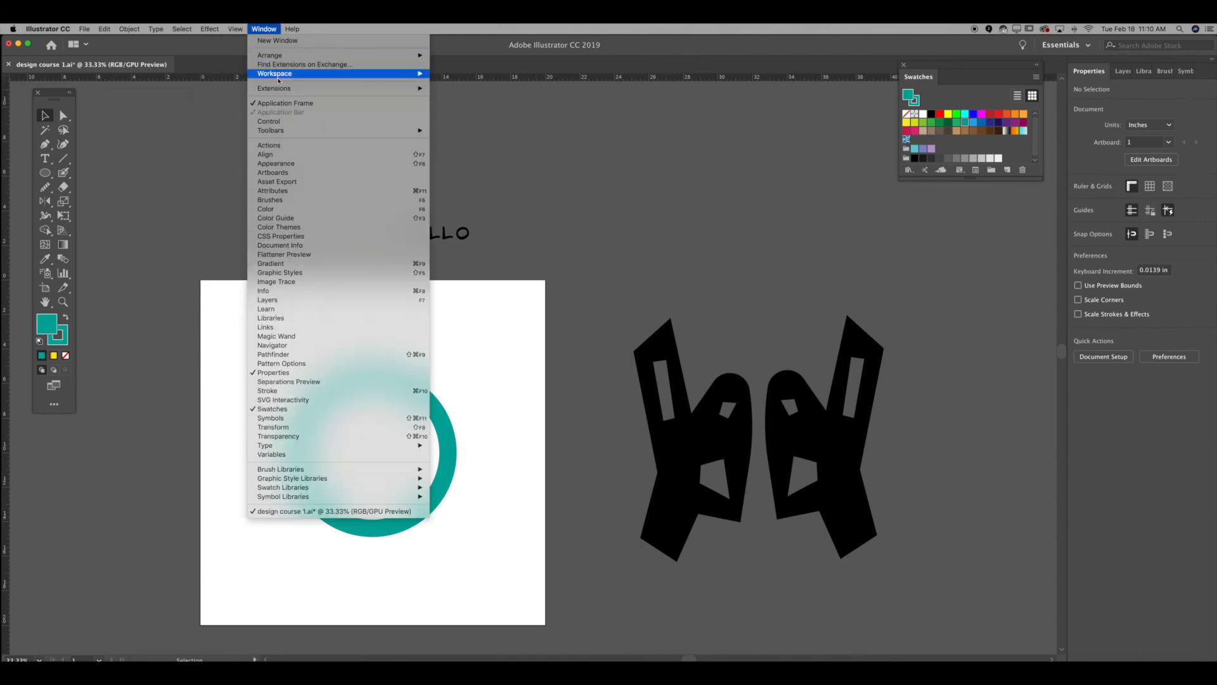
{"action": "mouse_move", "coordinate": [285, 74]}
{"action": "left_click", "coordinate": [467, 91]}
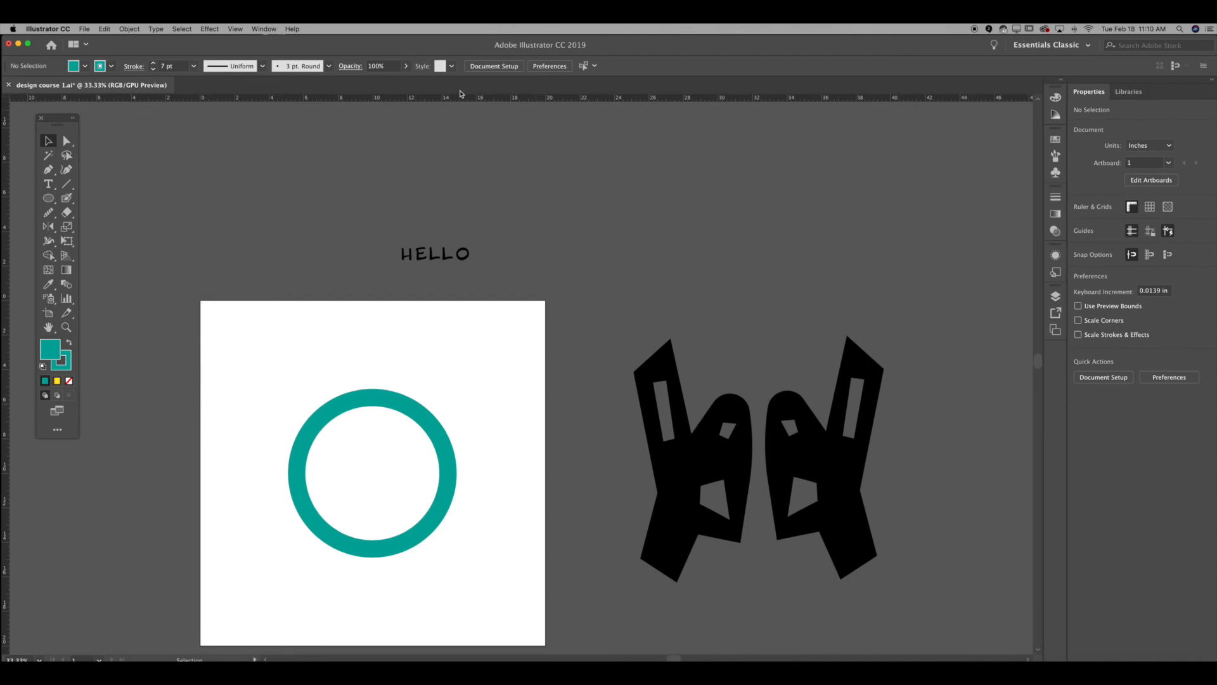
- Switch to the Painting workspace, followed by the Typography workspace, to compare their panels
{"action": "left_click", "coordinate": [241, 28]}
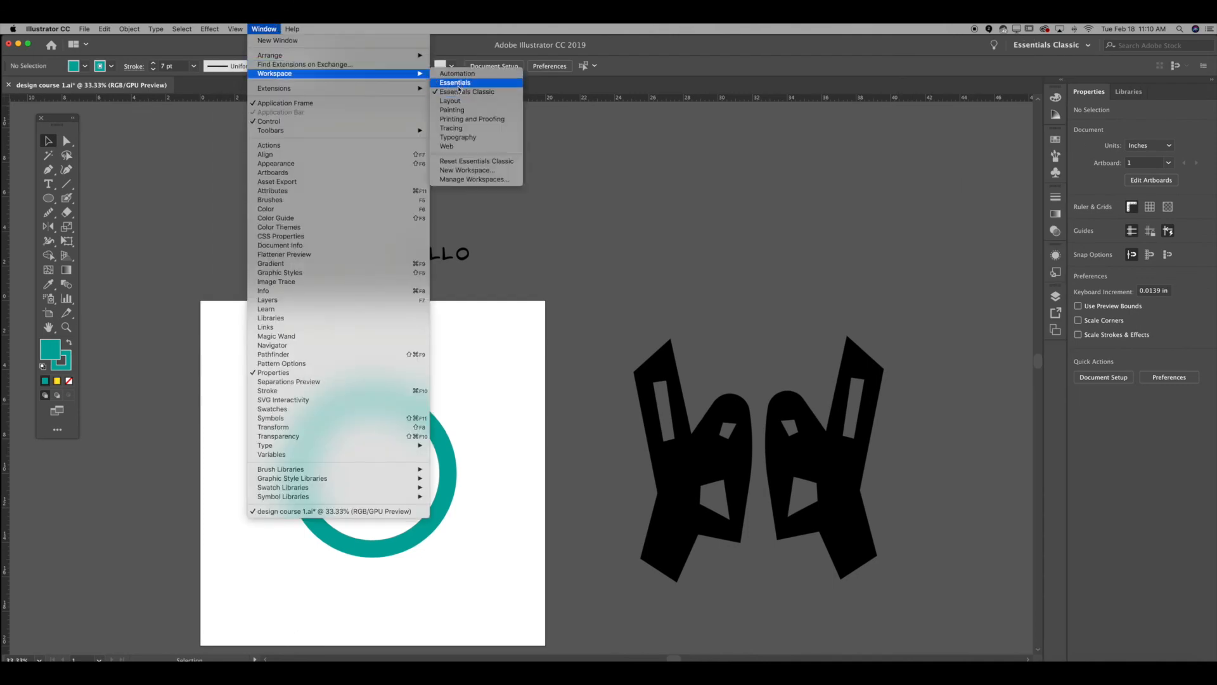
{"action": "left_click", "coordinate": [475, 112]}
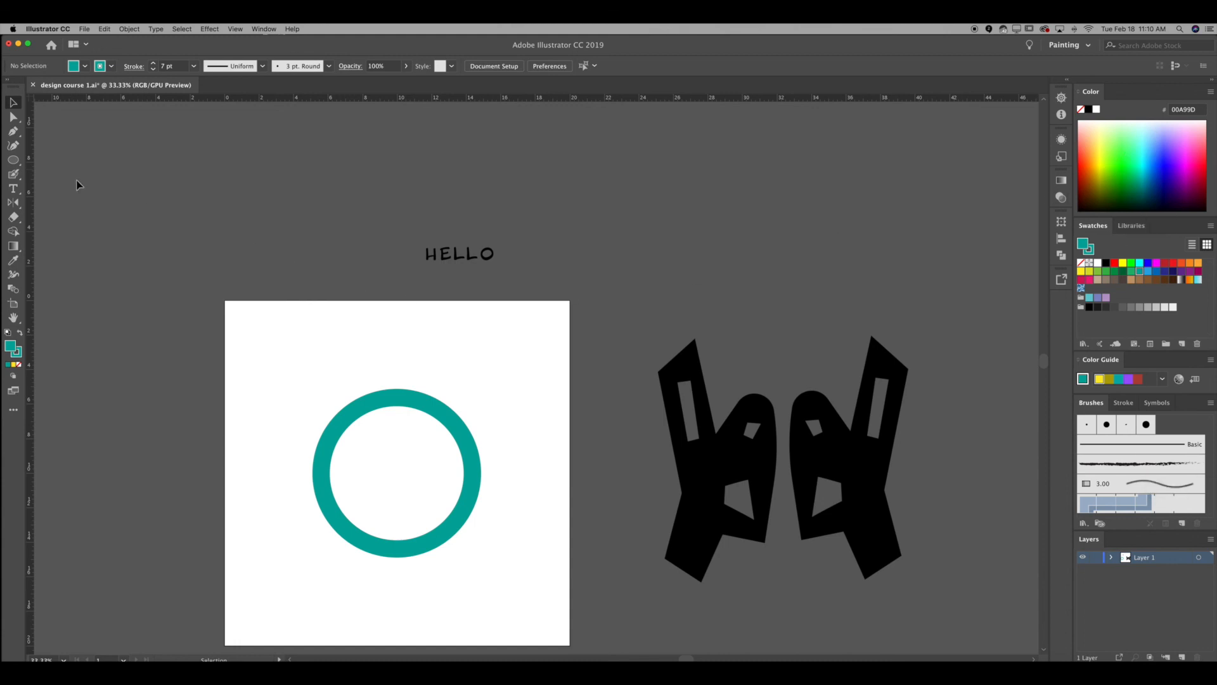
{"action": "left_click", "coordinate": [235, 29]}
{"action": "mouse_move", "coordinate": [264, 28]}
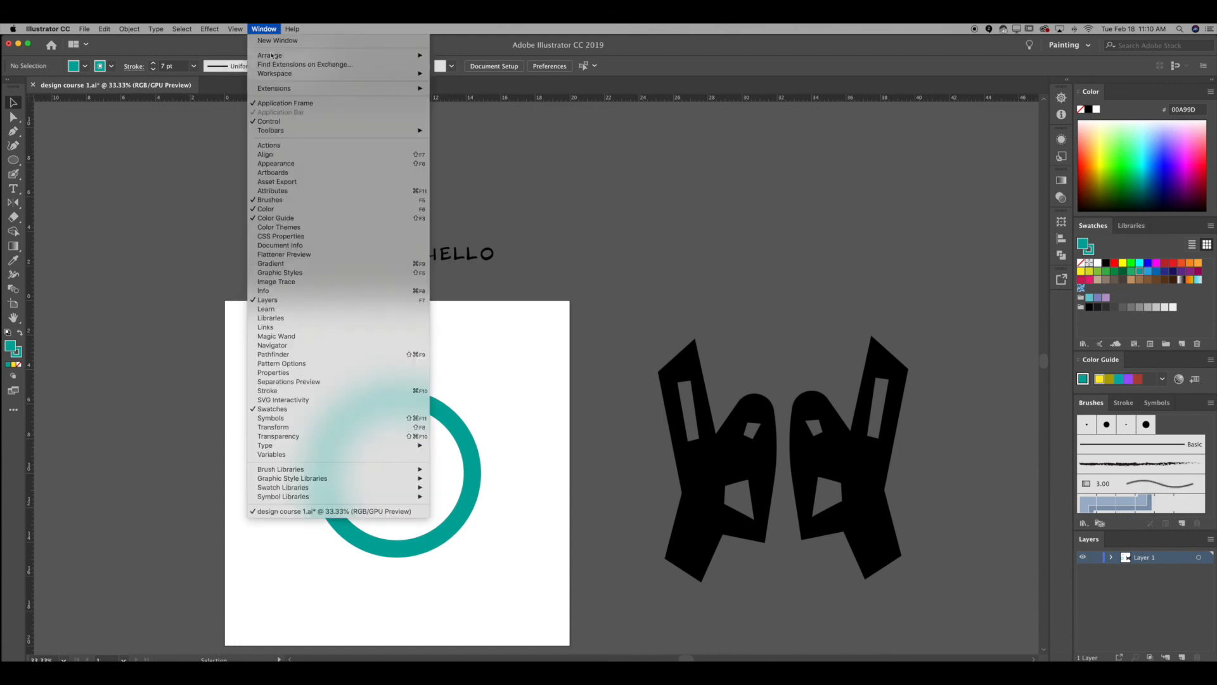
{"action": "mouse_move", "coordinate": [277, 74]}
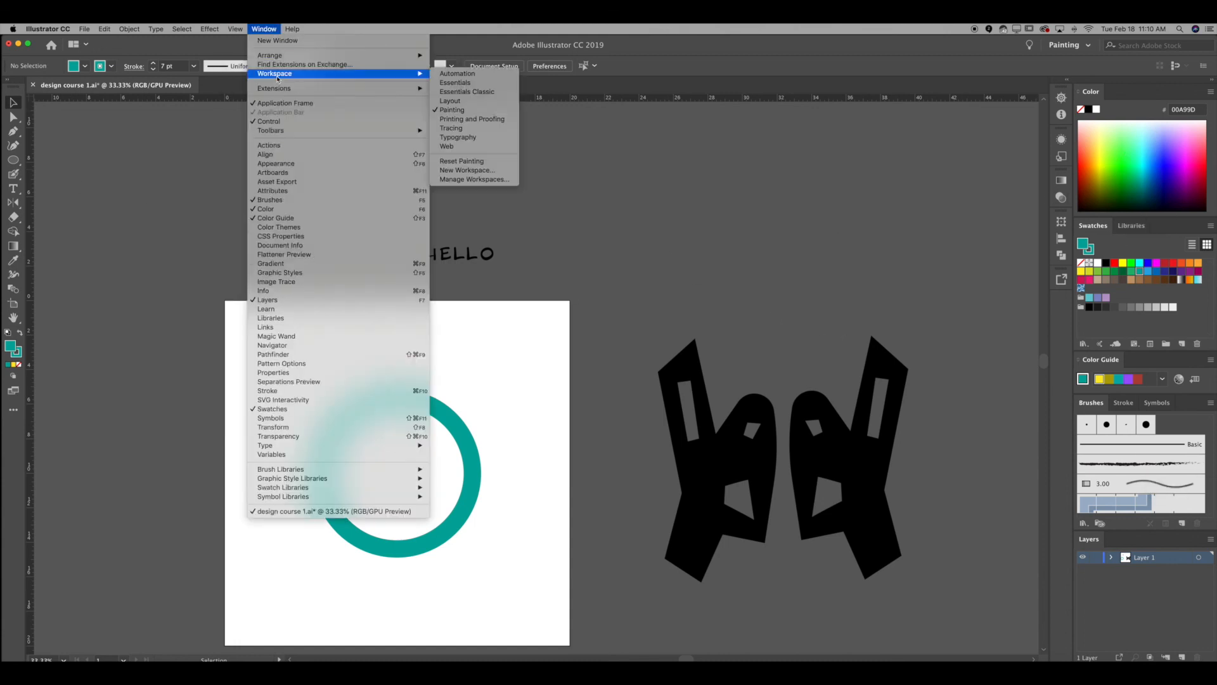
{"action": "left_click", "coordinate": [480, 139]}
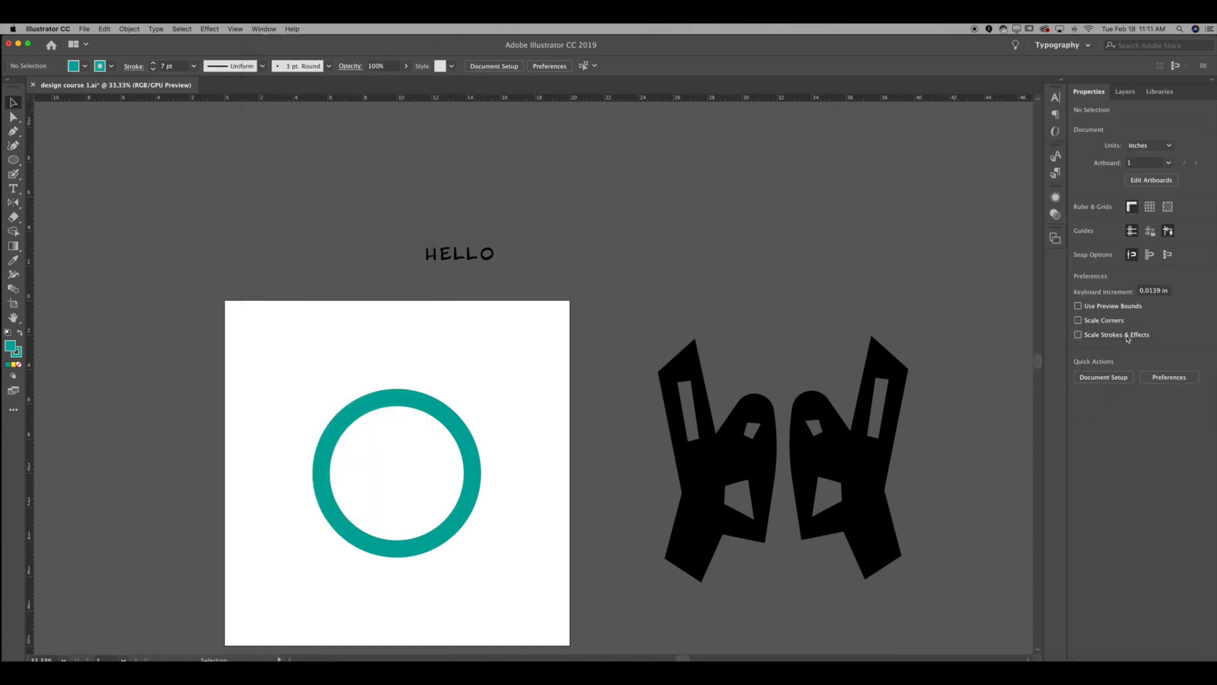
- Switch to the Web workspace and return to the Essentials Classic workspace
{"action": "left_click", "coordinate": [264, 29]}
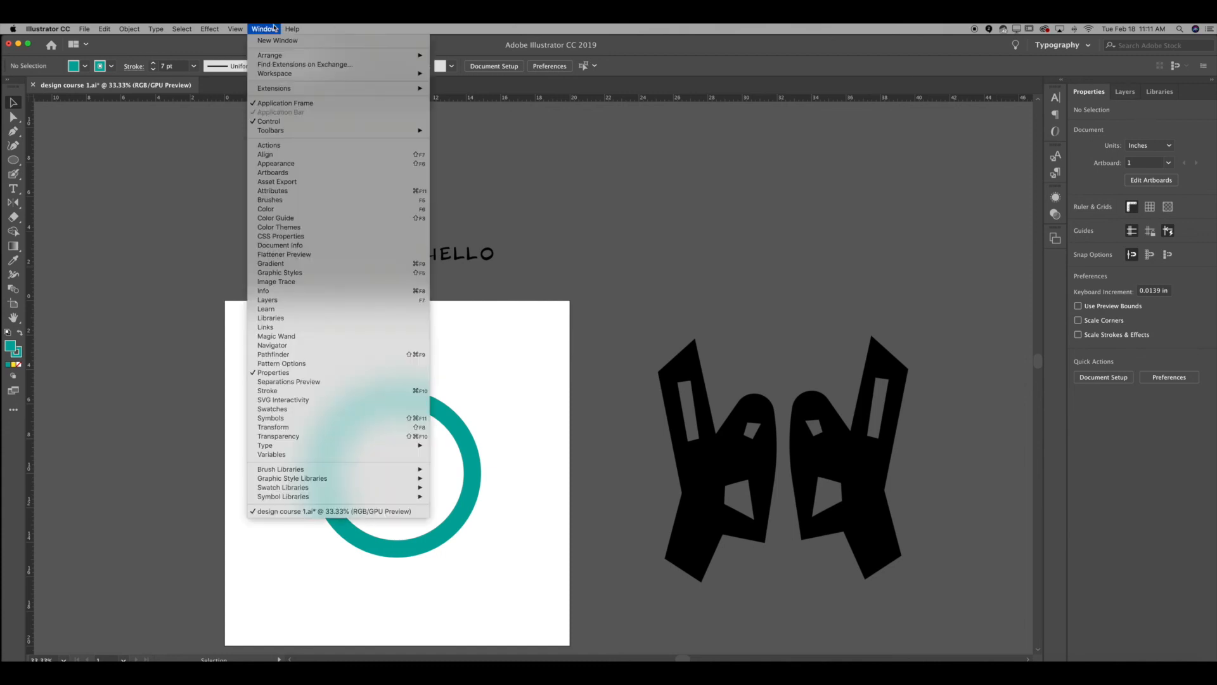
{"action": "mouse_move", "coordinate": [283, 74]}
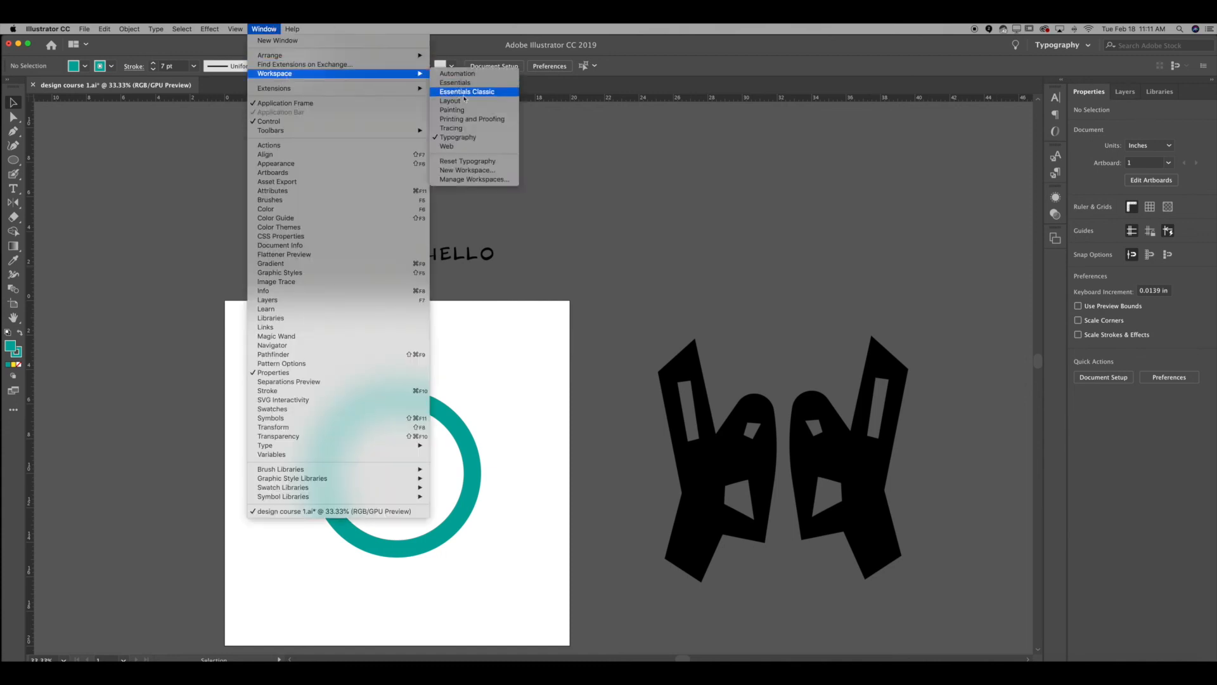
{"action": "left_click", "coordinate": [488, 152]}
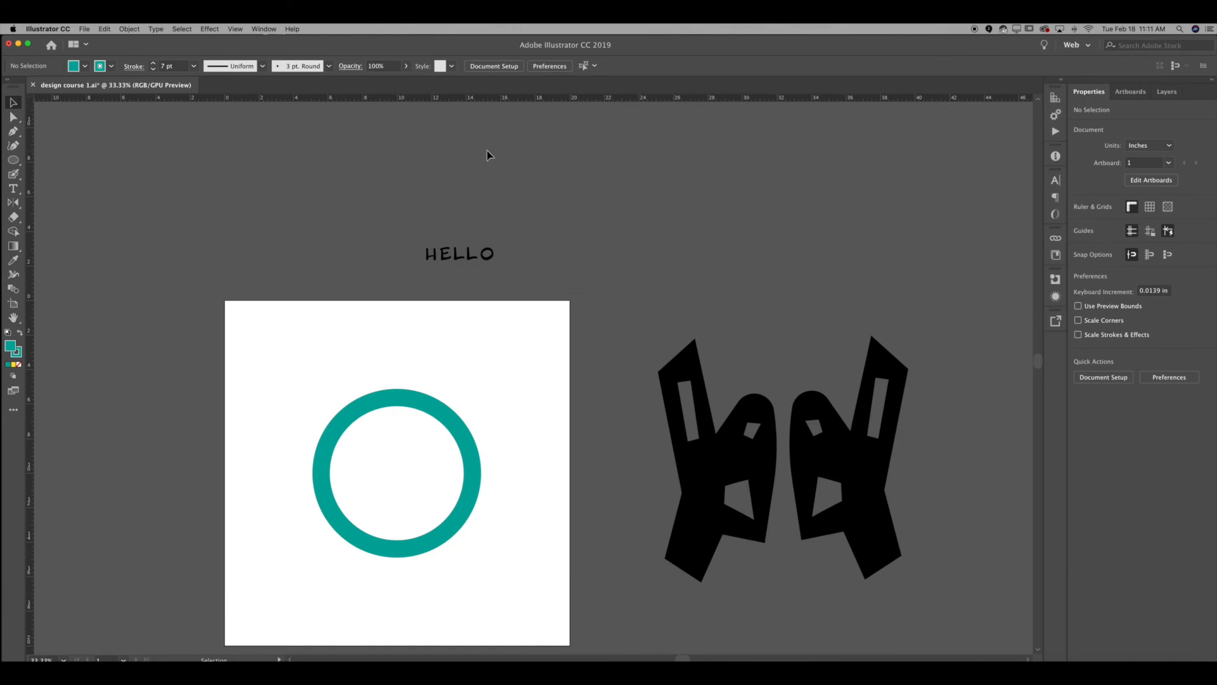
{"action": "left_click", "coordinate": [264, 28]}
{"action": "mouse_move", "coordinate": [287, 75]}
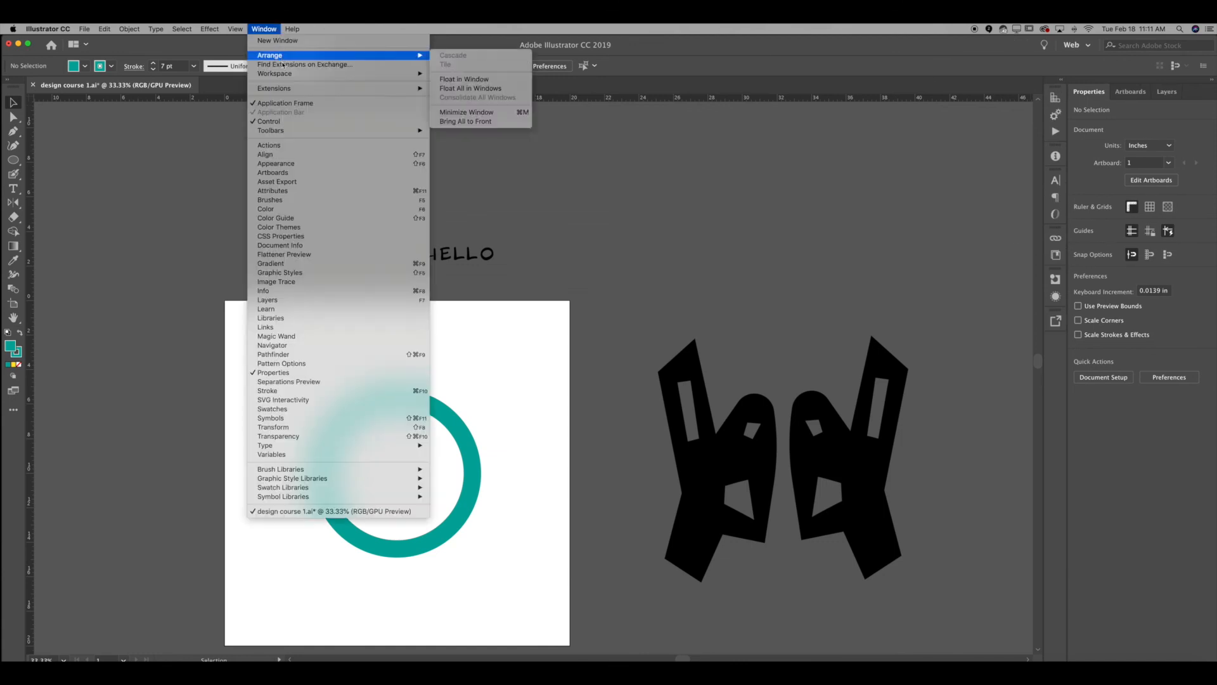
{"action": "left_click", "coordinate": [473, 92]}
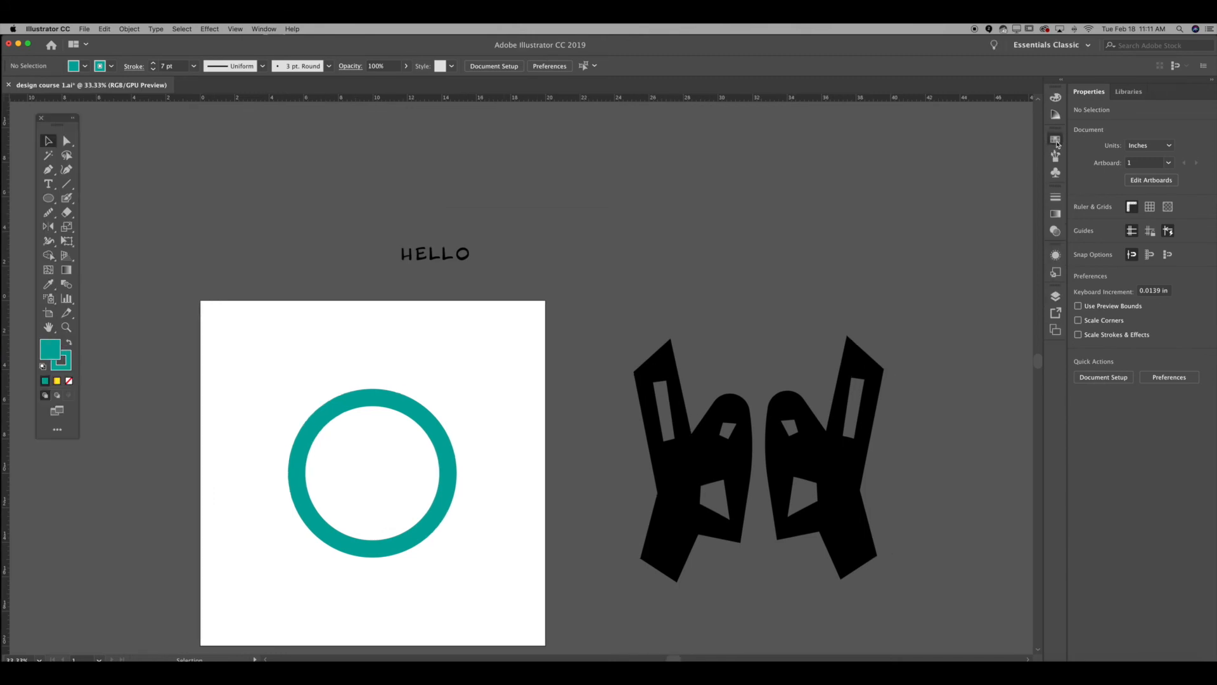
- Expand the Color Guide, Gradient and Swatches panels in turn to view their contents
{"action": "left_click", "coordinate": [1056, 116]}
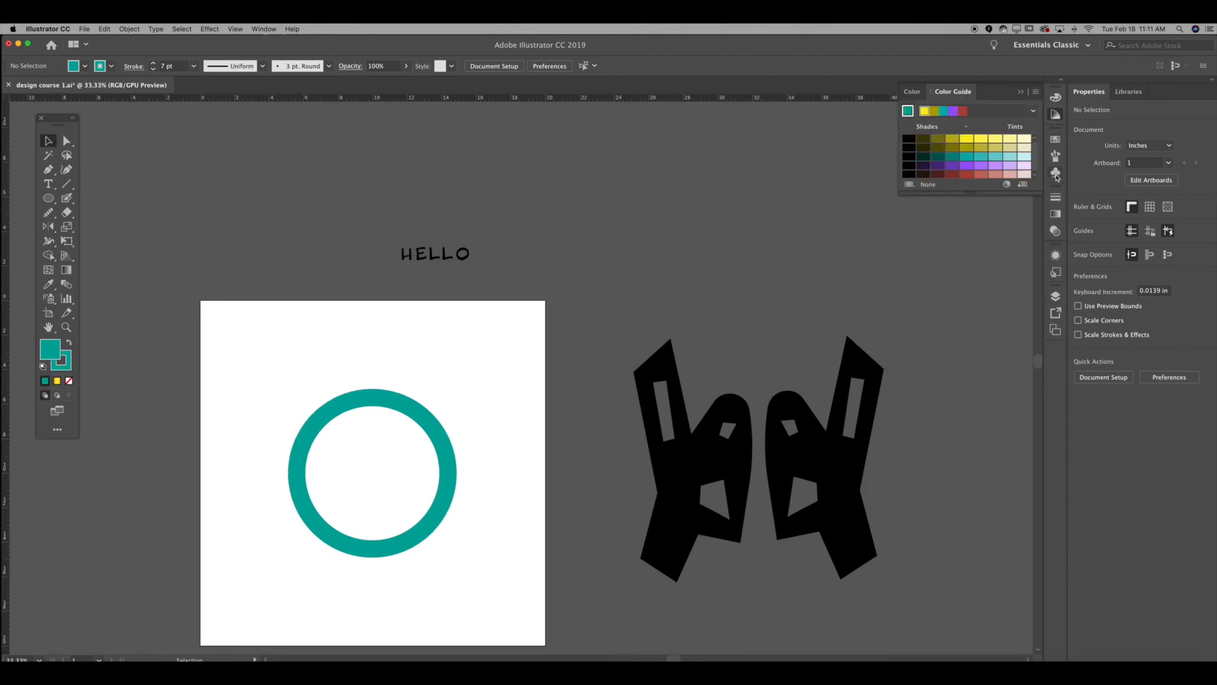
{"action": "left_click", "coordinate": [1056, 213]}
{"action": "left_click", "coordinate": [1055, 138]}
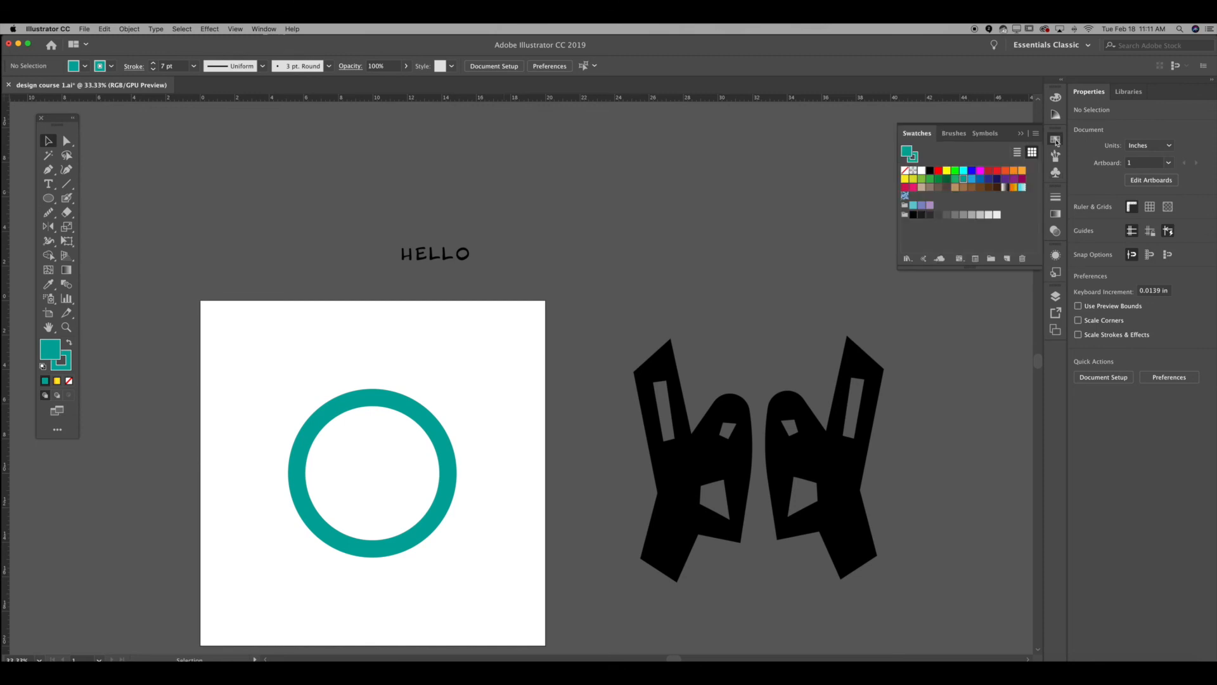
- Display the Brushes panel, collapse it and expand it again
{"action": "left_click", "coordinate": [255, 29]}
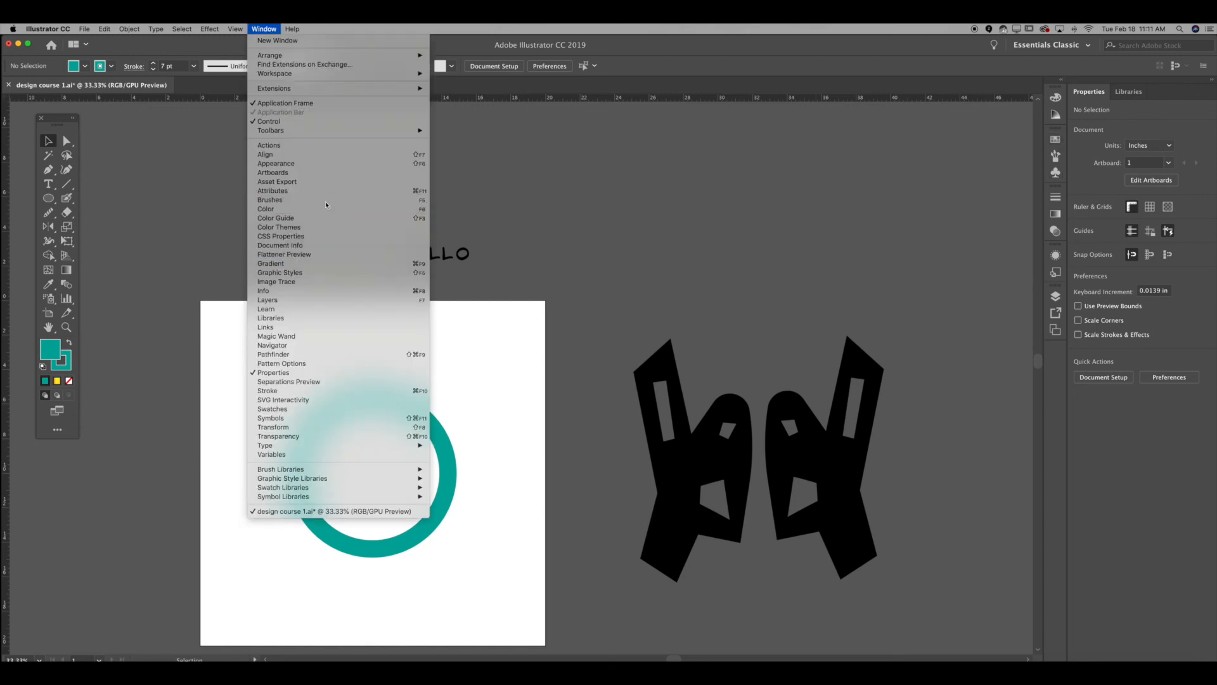
{"action": "left_click", "coordinate": [325, 201]}
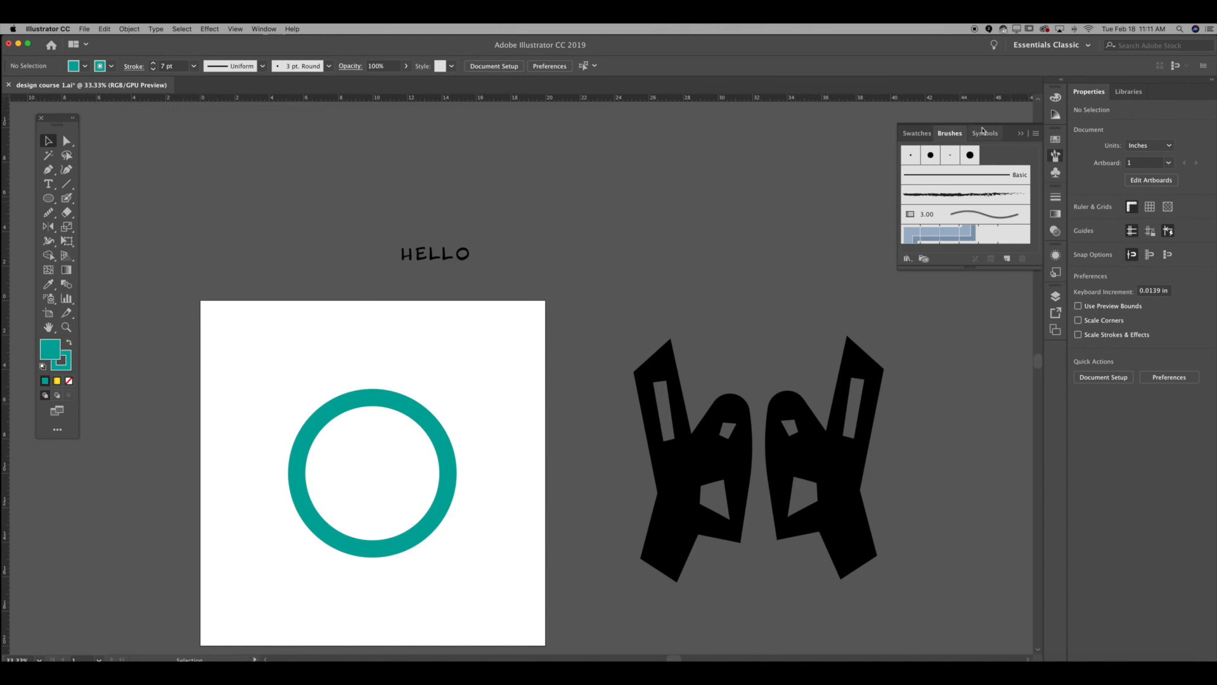
{"action": "left_click", "coordinate": [1021, 133]}
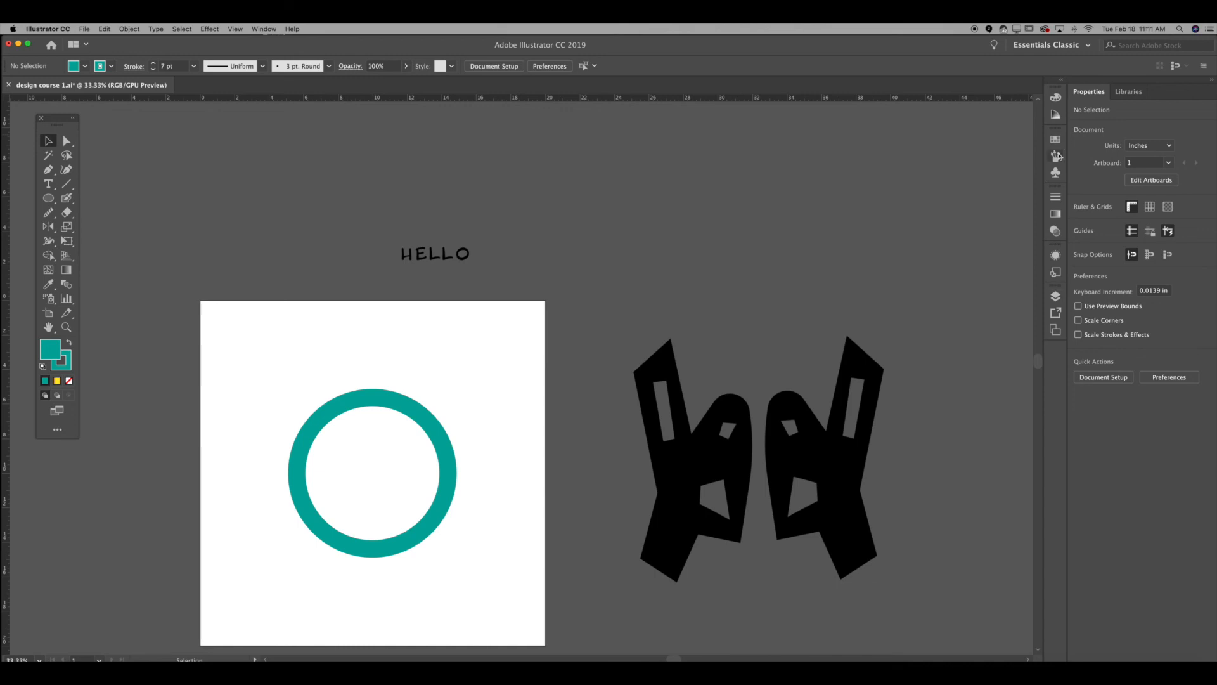
{"action": "left_click", "coordinate": [1056, 155]}
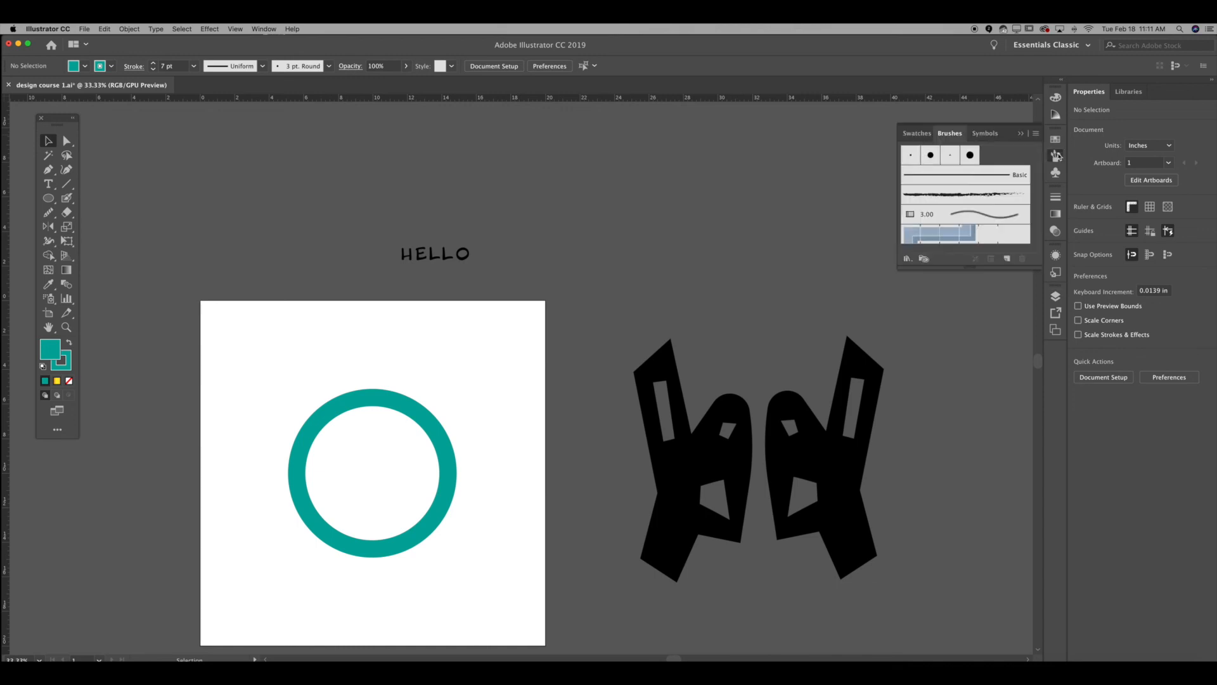
- Open the Pop Art swatch library from the Art History group and enlarge its panel to show more colour groups
{"action": "left_click", "coordinate": [915, 134]}
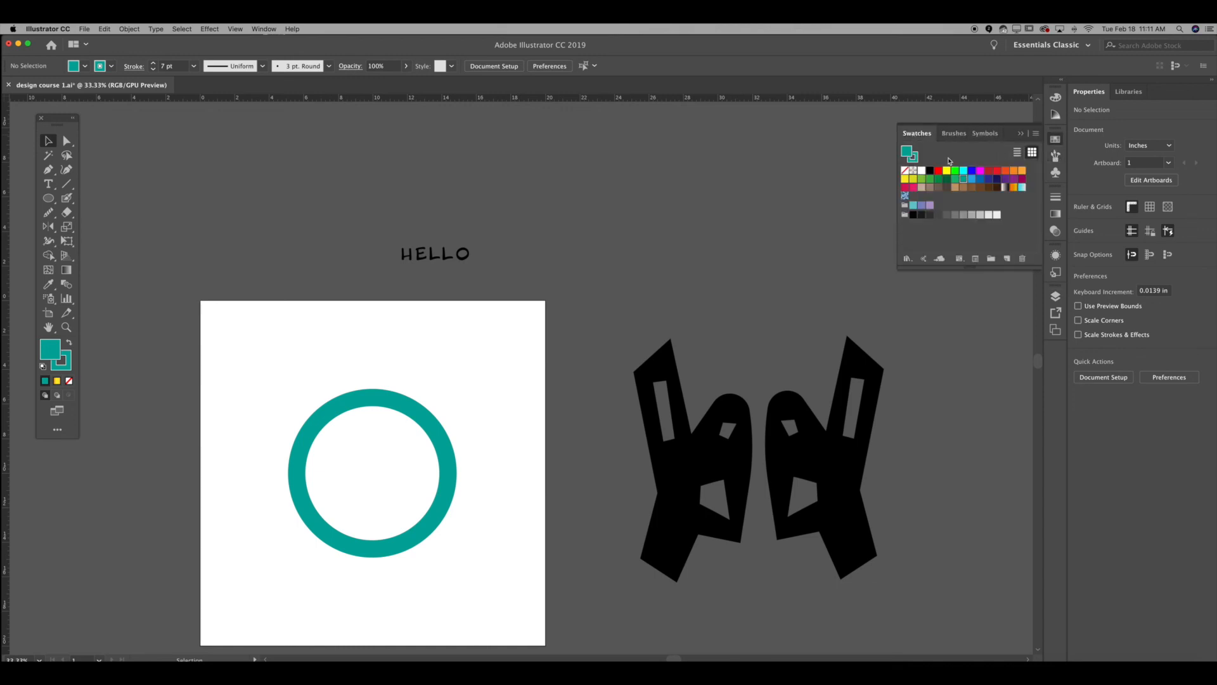
{"action": "left_click", "coordinate": [907, 258]}
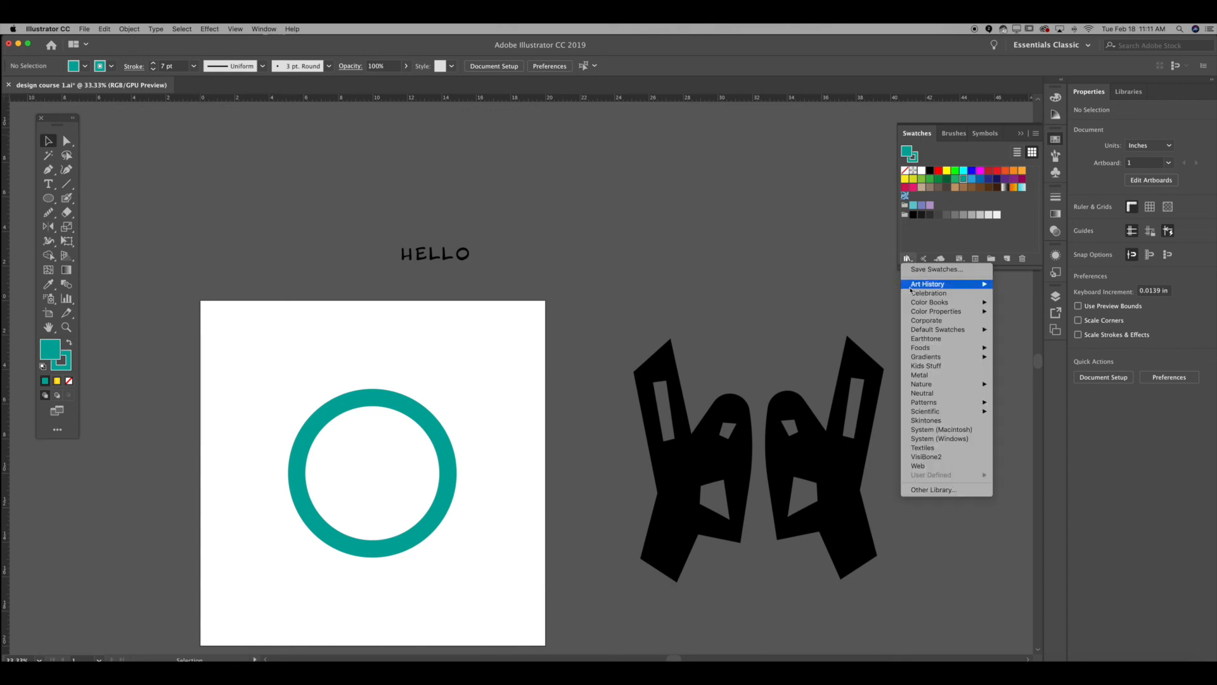
{"action": "mouse_move", "coordinate": [976, 284]}
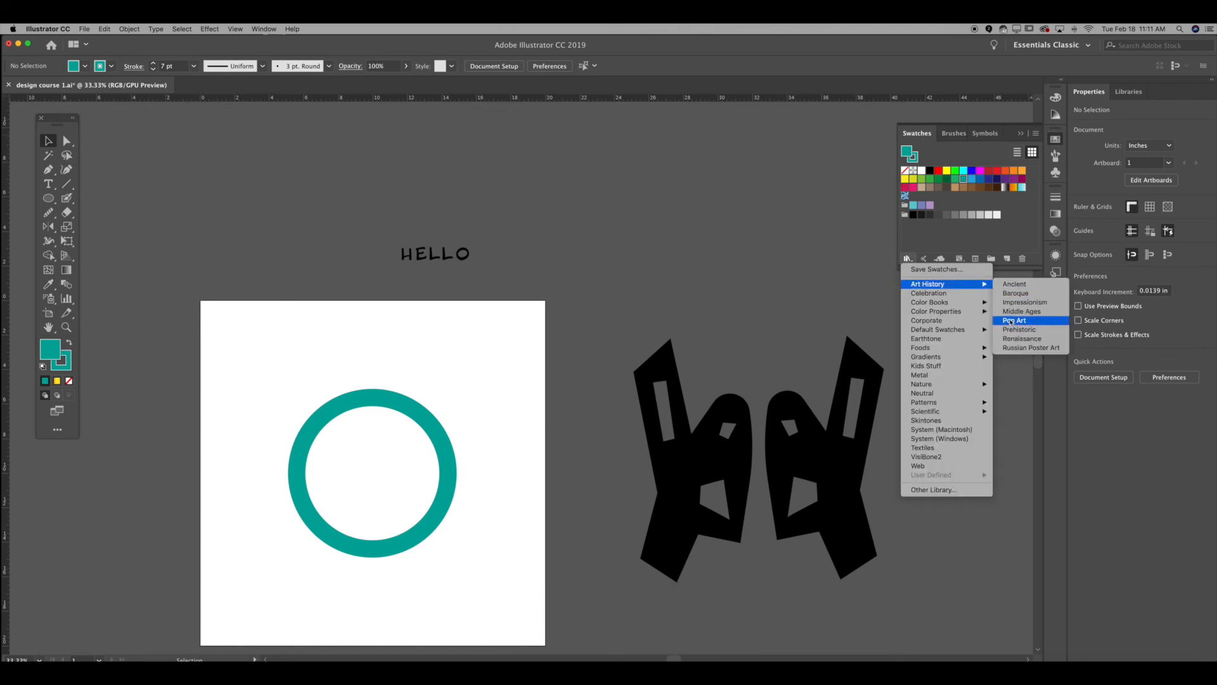
{"action": "mouse_move", "coordinate": [950, 353]}
{"action": "left_click", "coordinate": [1017, 321]}
{"action": "left_click_drag", "start_coordinate": [812, 199], "coordinate": [813, 296]}
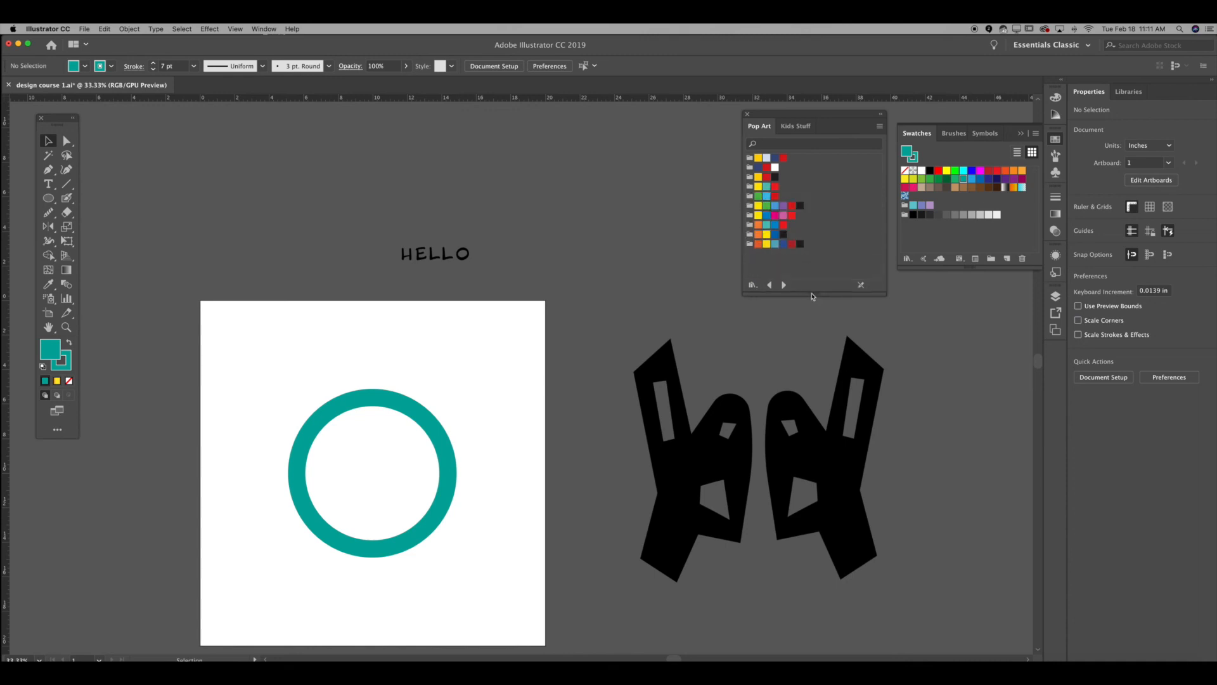
- Show the Kids Stuff swatch library and choose another library from the Foods group
{"action": "left_click", "coordinate": [752, 283]}
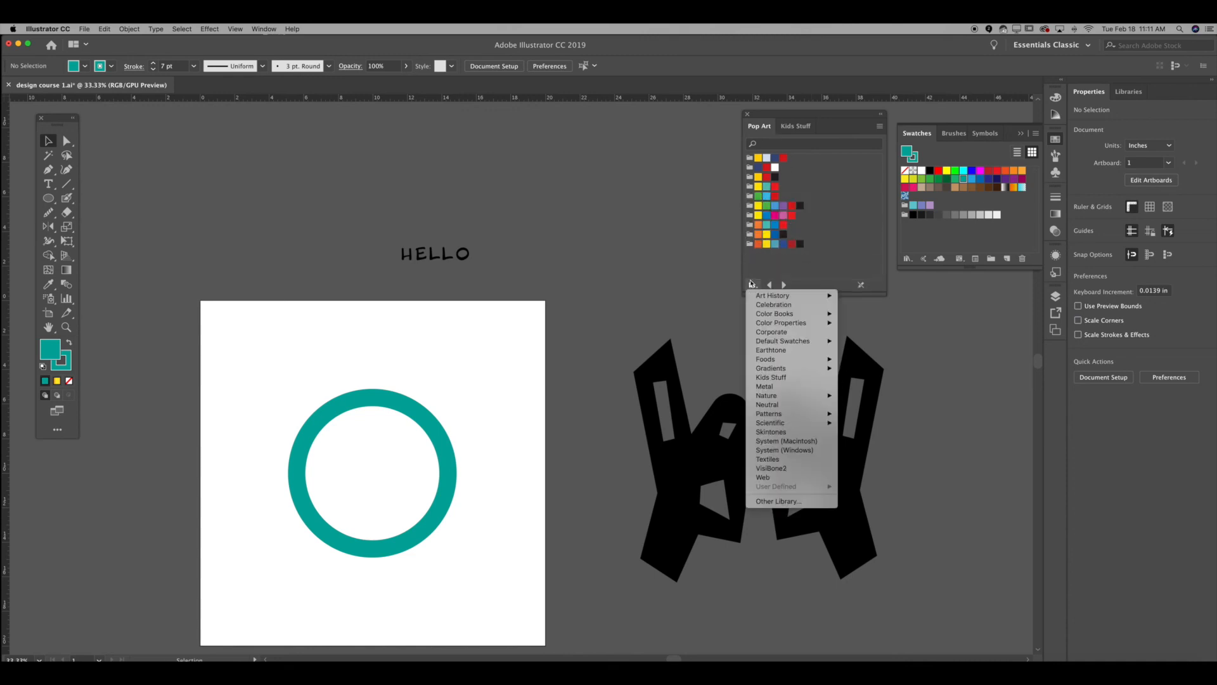
{"action": "left_click", "coordinate": [786, 129]}
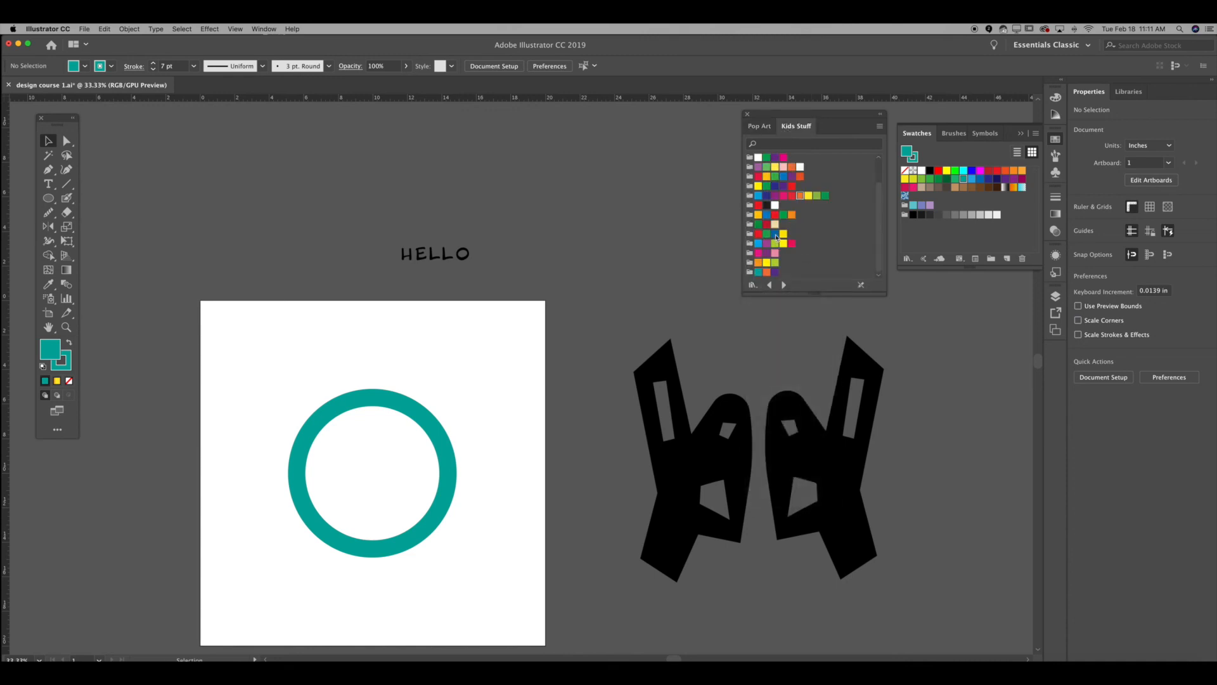
{"action": "left_click", "coordinate": [752, 284]}
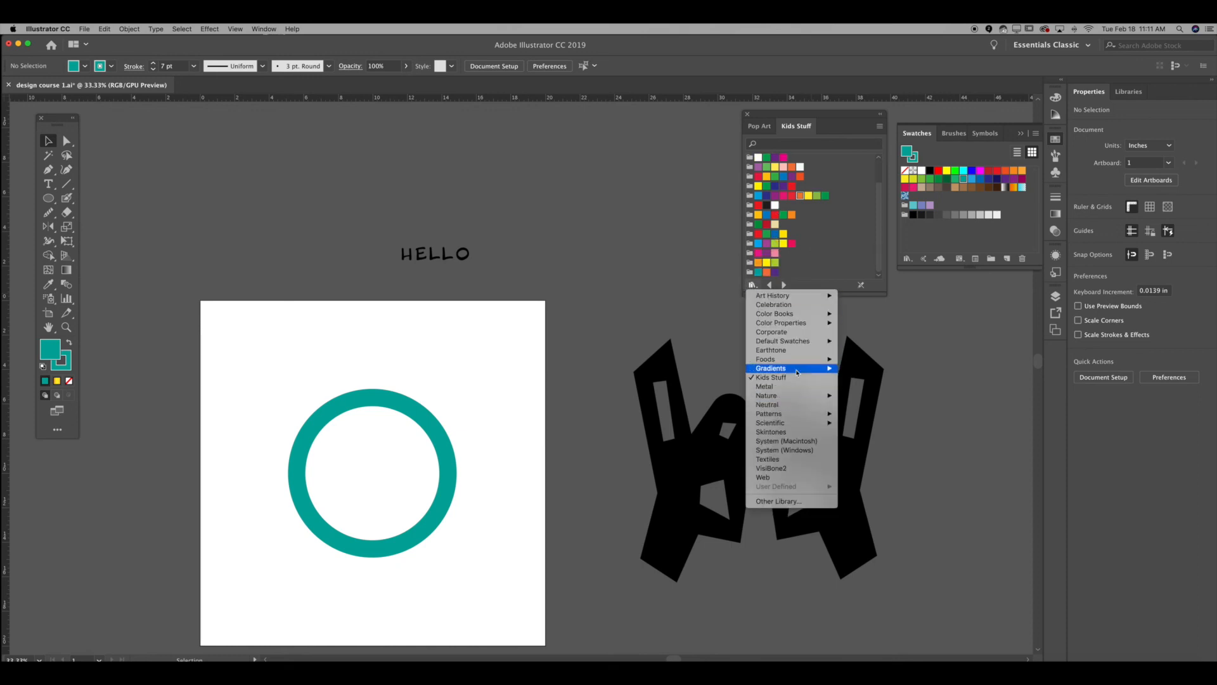
{"action": "mouse_move", "coordinate": [792, 359]}
{"action": "left_click", "coordinate": [862, 377]}
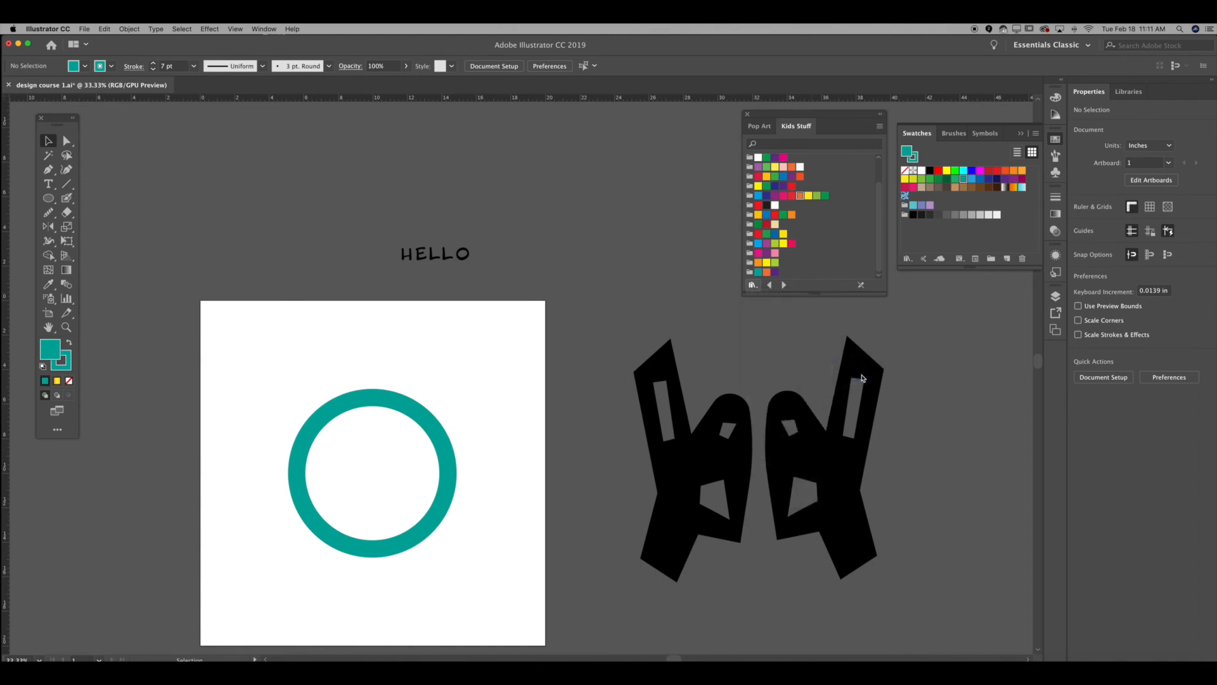
- Close the floating swatch library panel and display the Layers panel
{"action": "left_click", "coordinate": [748, 115]}
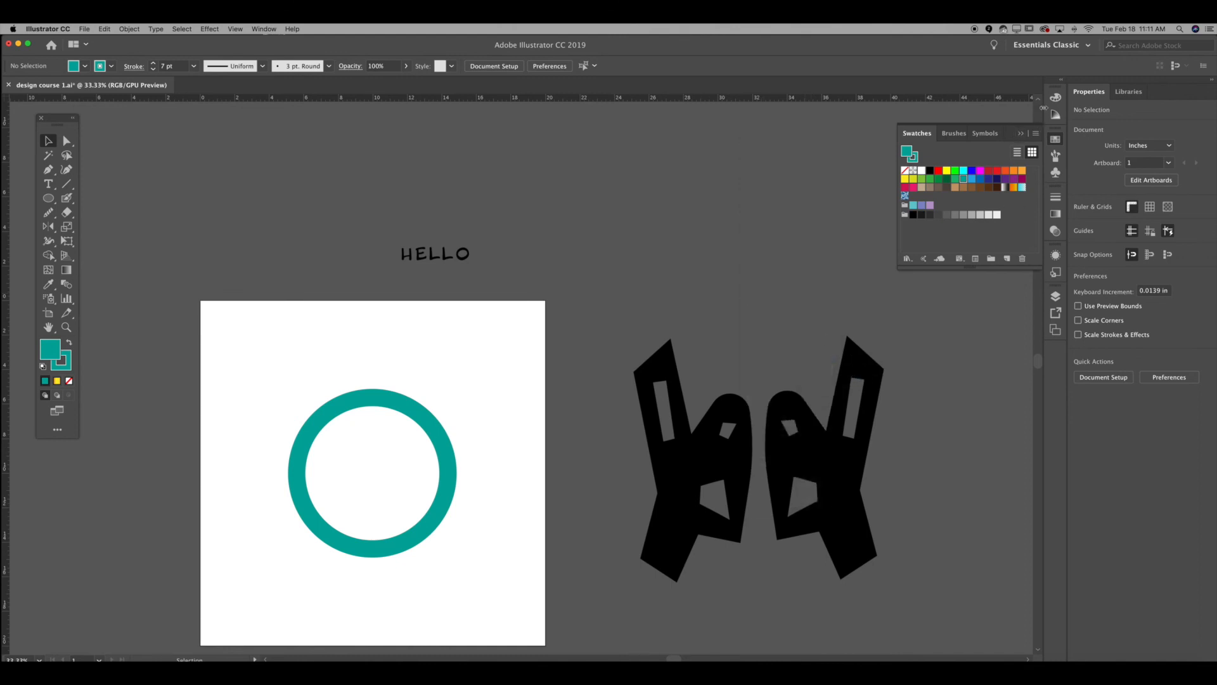
{"action": "left_click", "coordinate": [269, 28]}
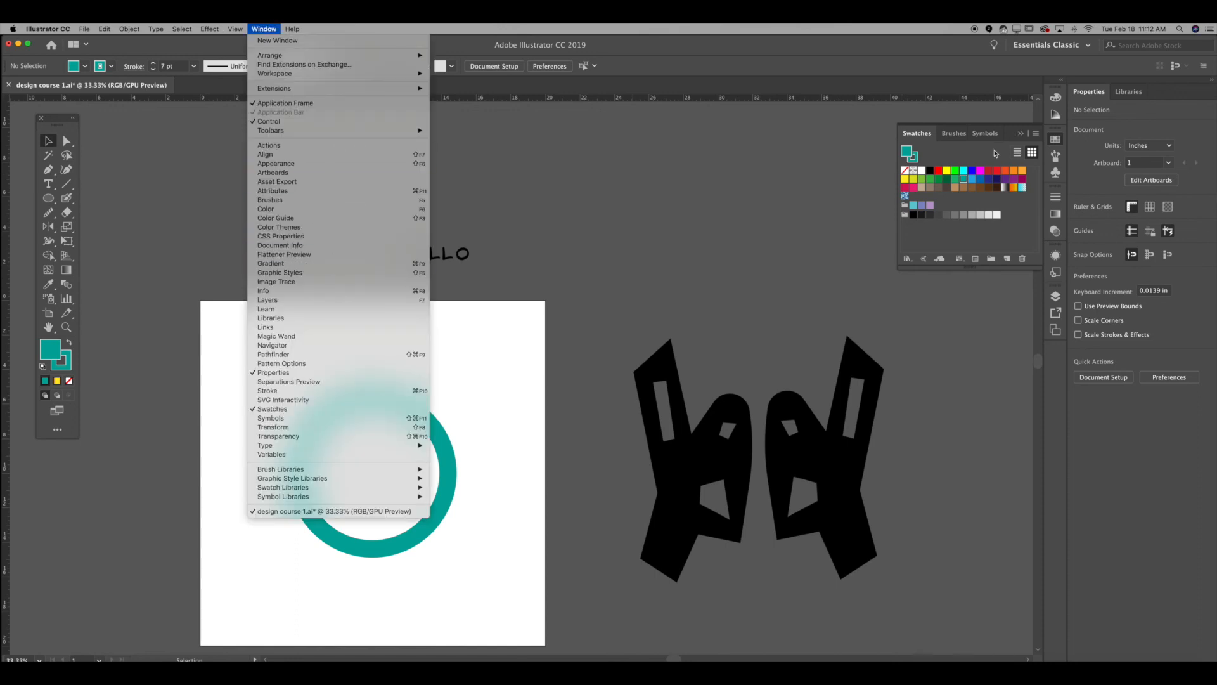
{"action": "left_click", "coordinate": [870, 148]}
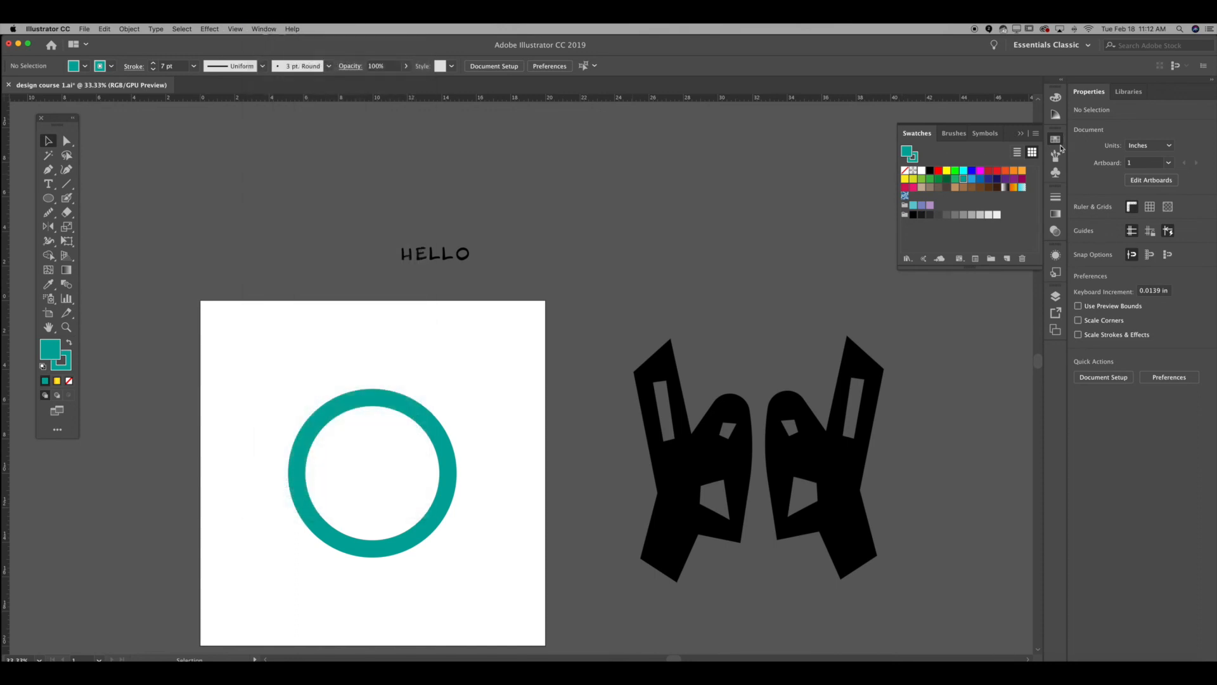
{"action": "left_click", "coordinate": [1056, 296]}
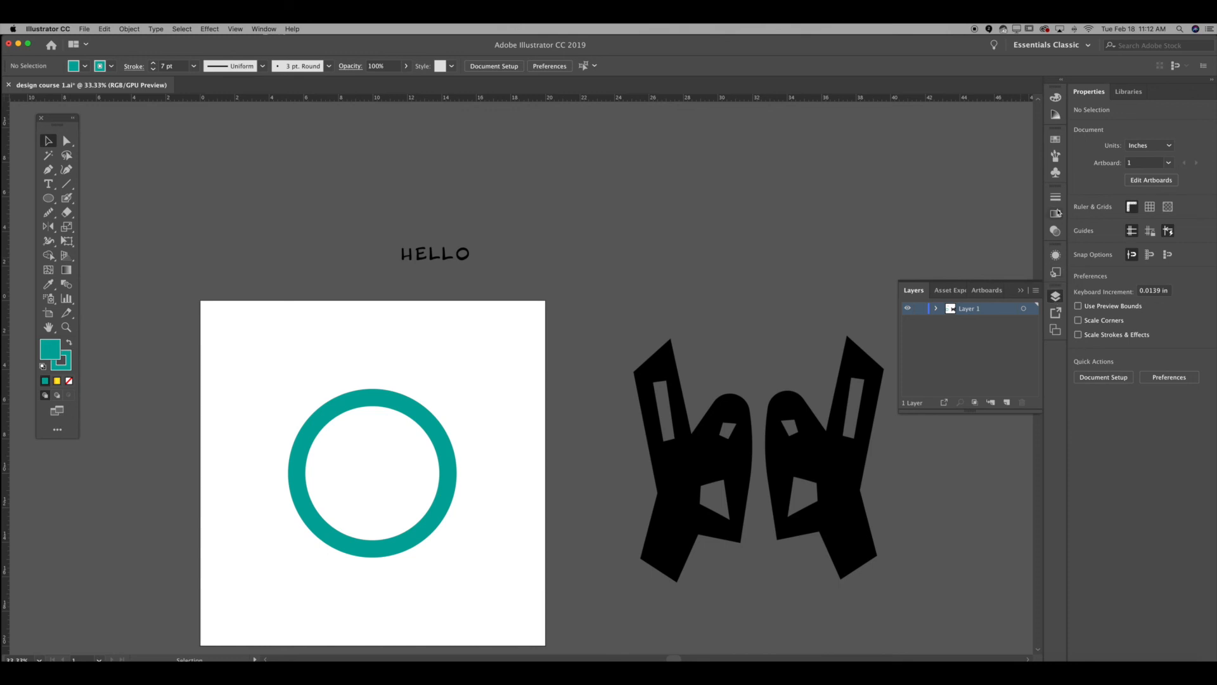
- Open the 3D Symbols library from the Symbols panel and add its green atom symbol to the document's symbols
{"action": "left_click", "coordinate": [1054, 174]}
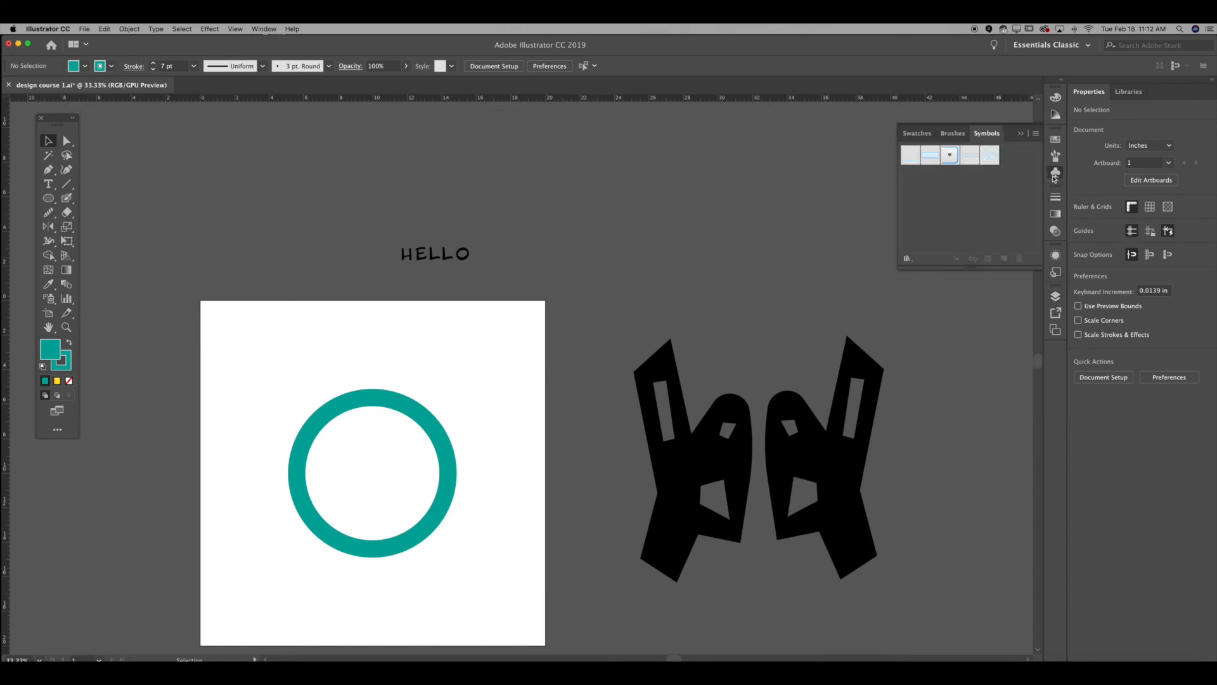
{"action": "left_click", "coordinate": [907, 259]}
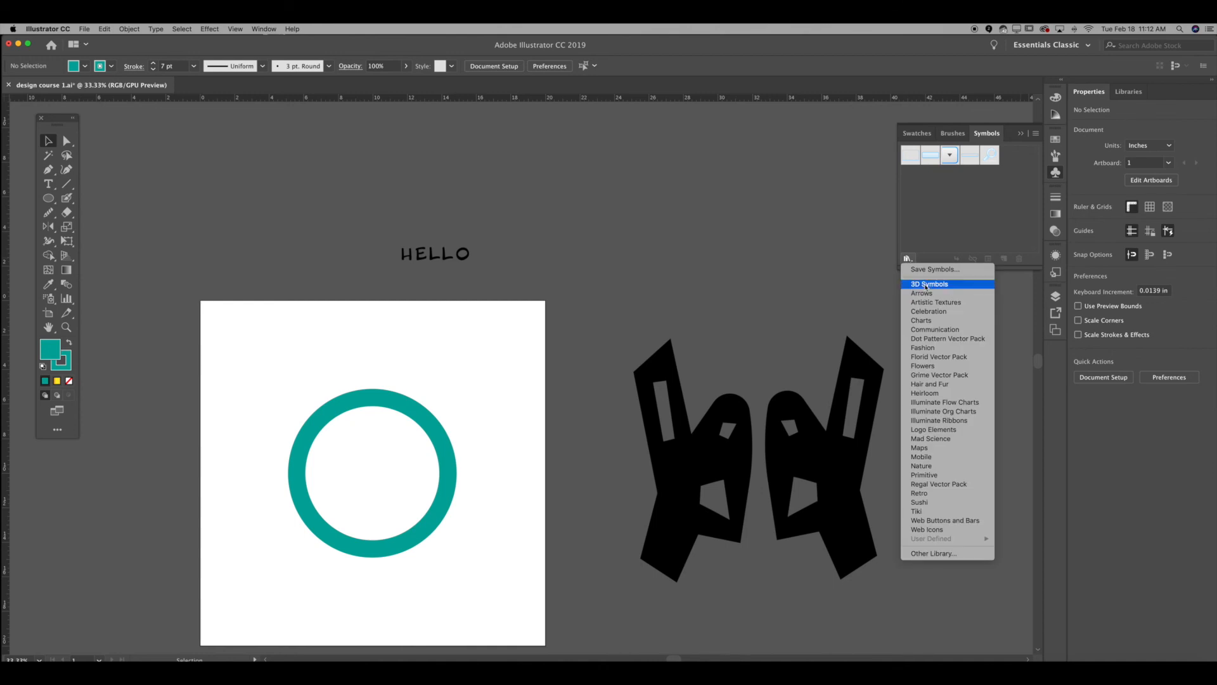
{"action": "left_click", "coordinate": [926, 285]}
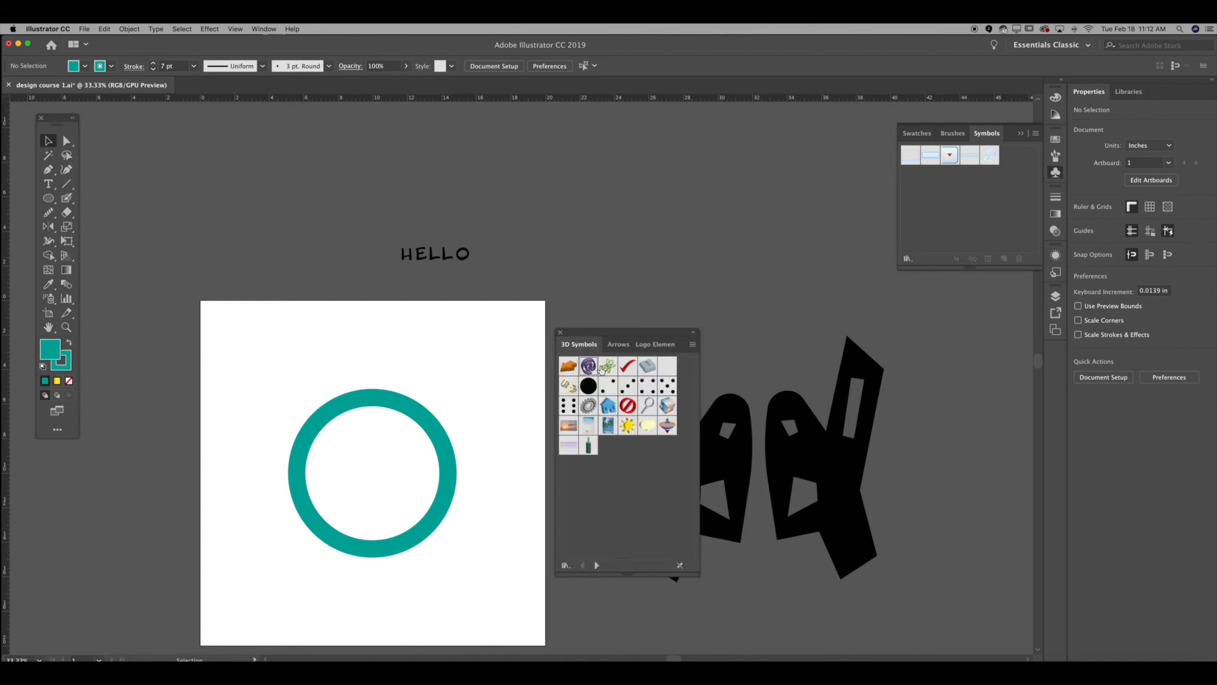
{"action": "left_click", "coordinate": [605, 366]}
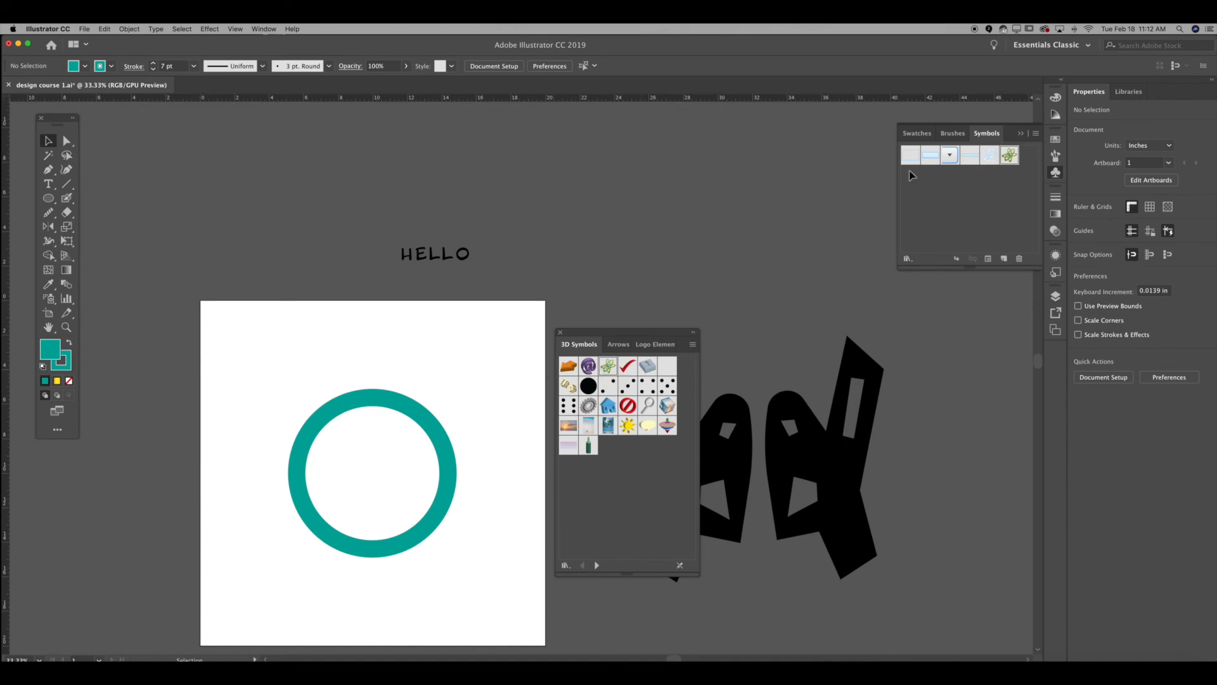
- Place an atom symbol above the black hands, stretch it to about 4.95 by 9.13 in, and undo both changes
{"action": "left_click_drag", "start_coordinate": [1008, 156], "coordinate": [837, 321]}
{"action": "left_click", "coordinate": [871, 293]}
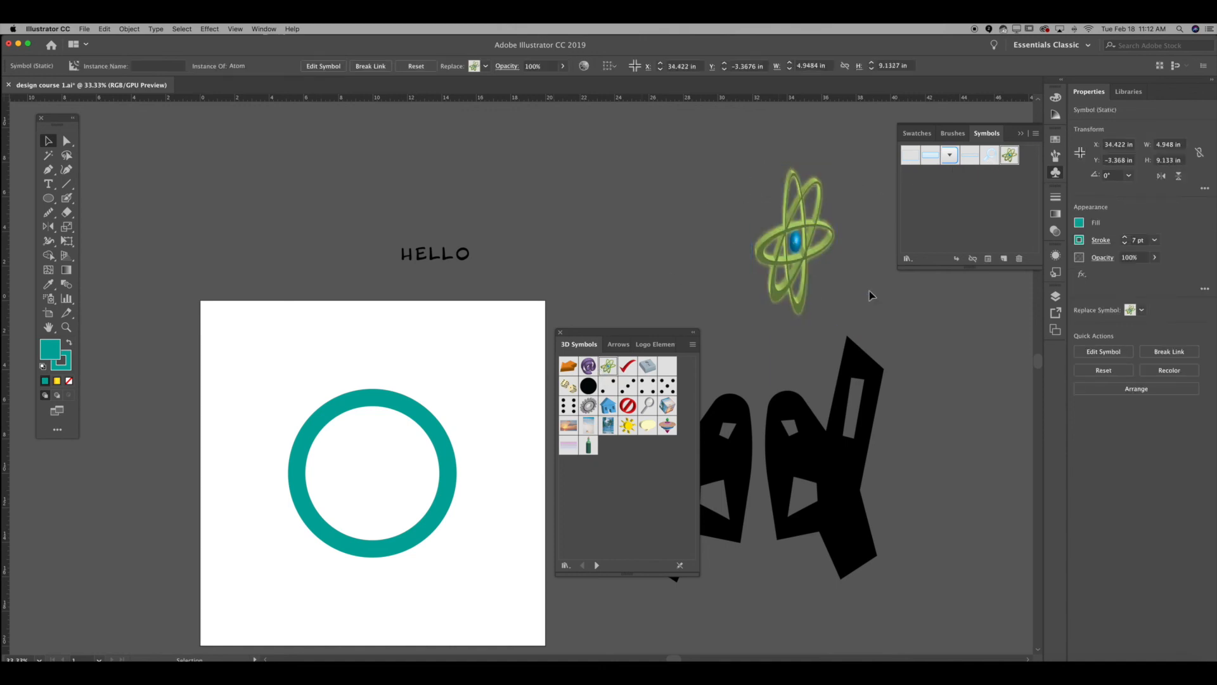
{"action": "left_click", "coordinate": [796, 262]}
{"action": "key", "text": "super+z"}
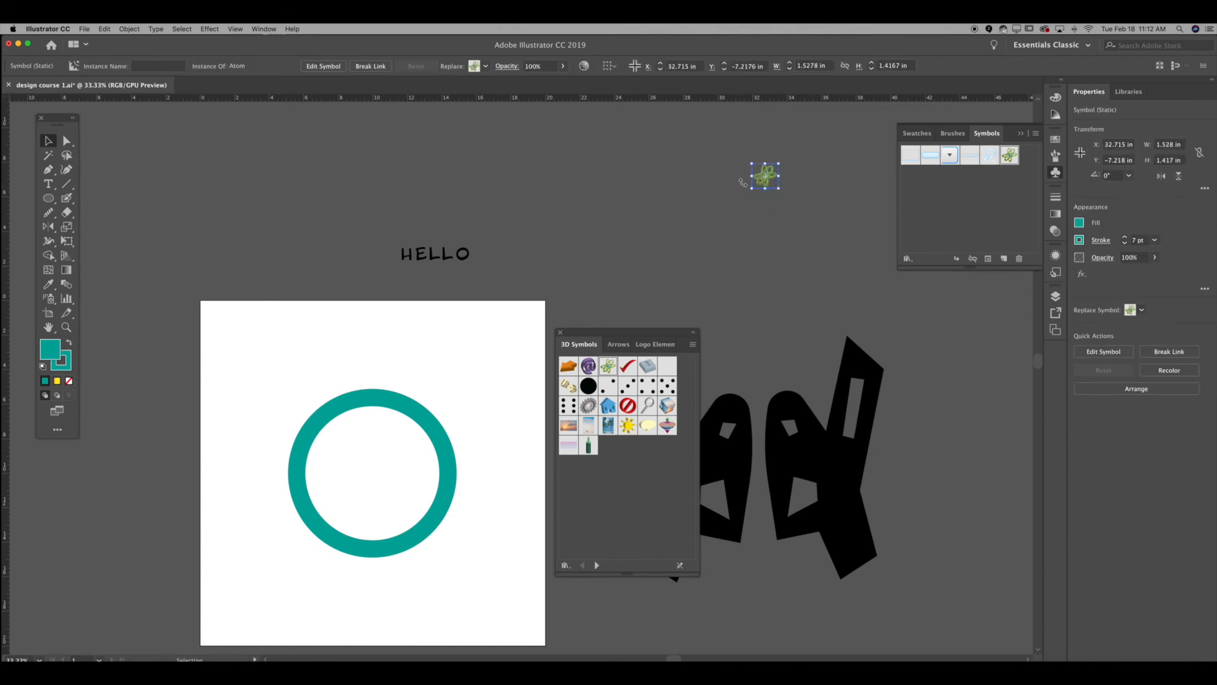
{"action": "key", "text": "super+z"}
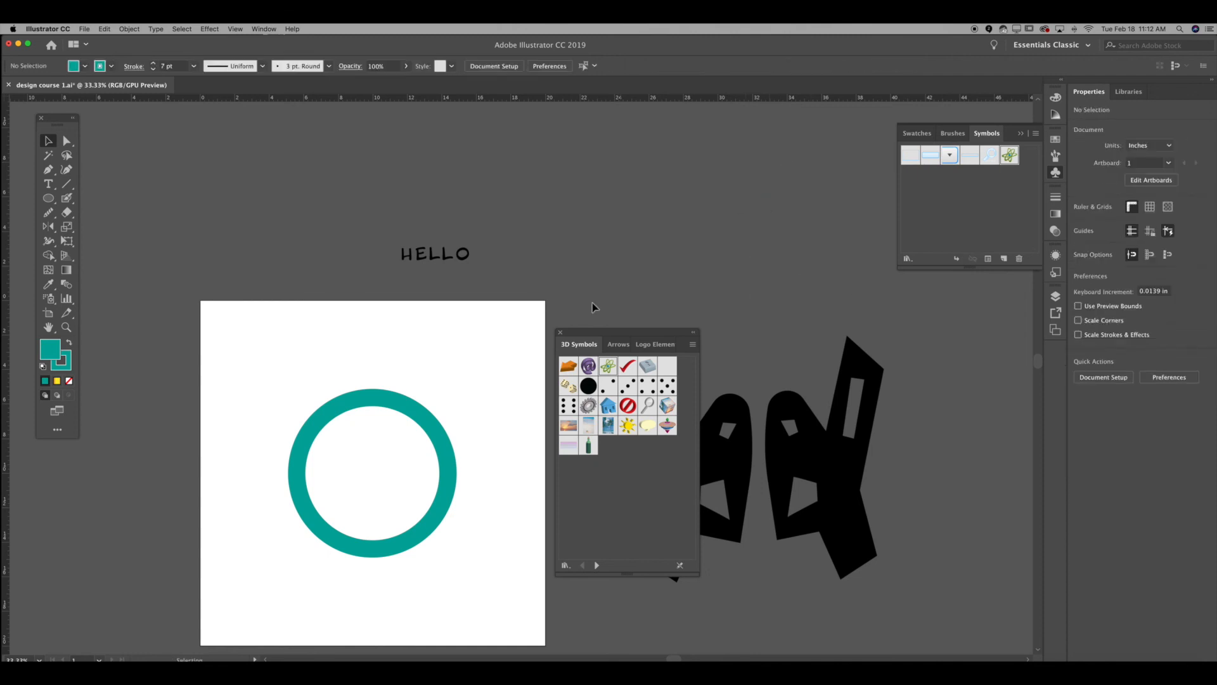
- Close the 3D Symbols library and collapse the Symbols panel
{"action": "left_click", "coordinate": [560, 332]}
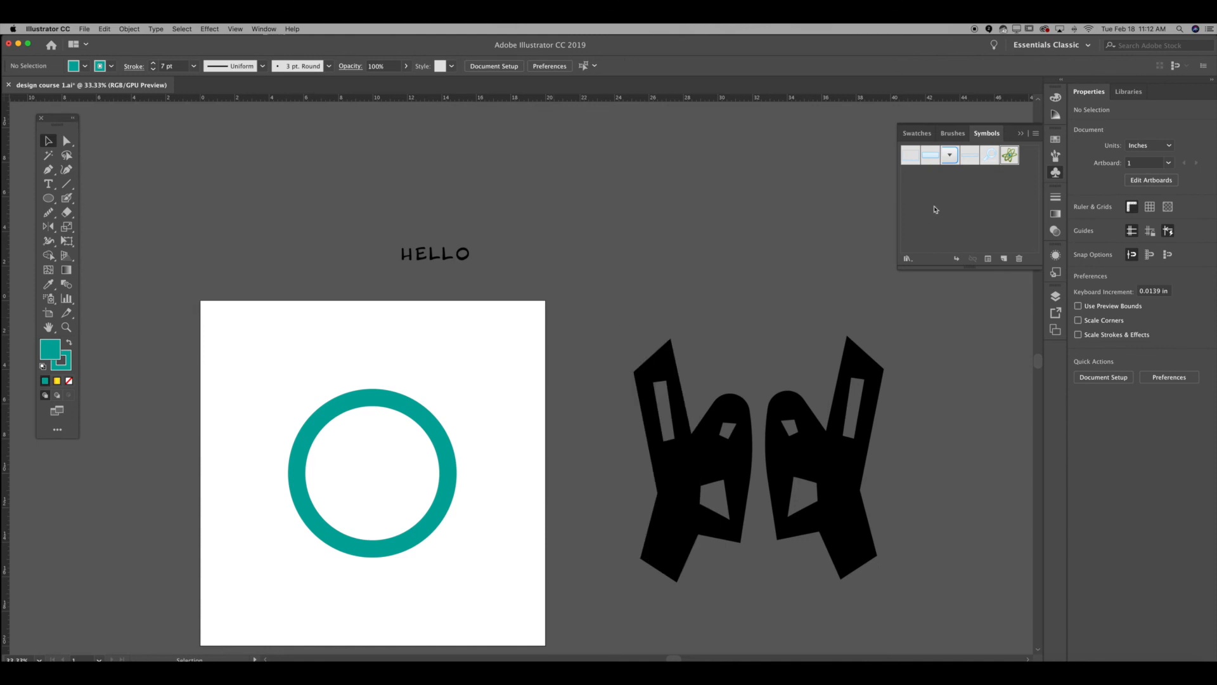
{"action": "left_click", "coordinate": [1020, 135]}
- View the available toolbar options, then display the Pathfinder panel and close it
{"action": "left_click", "coordinate": [264, 28]}
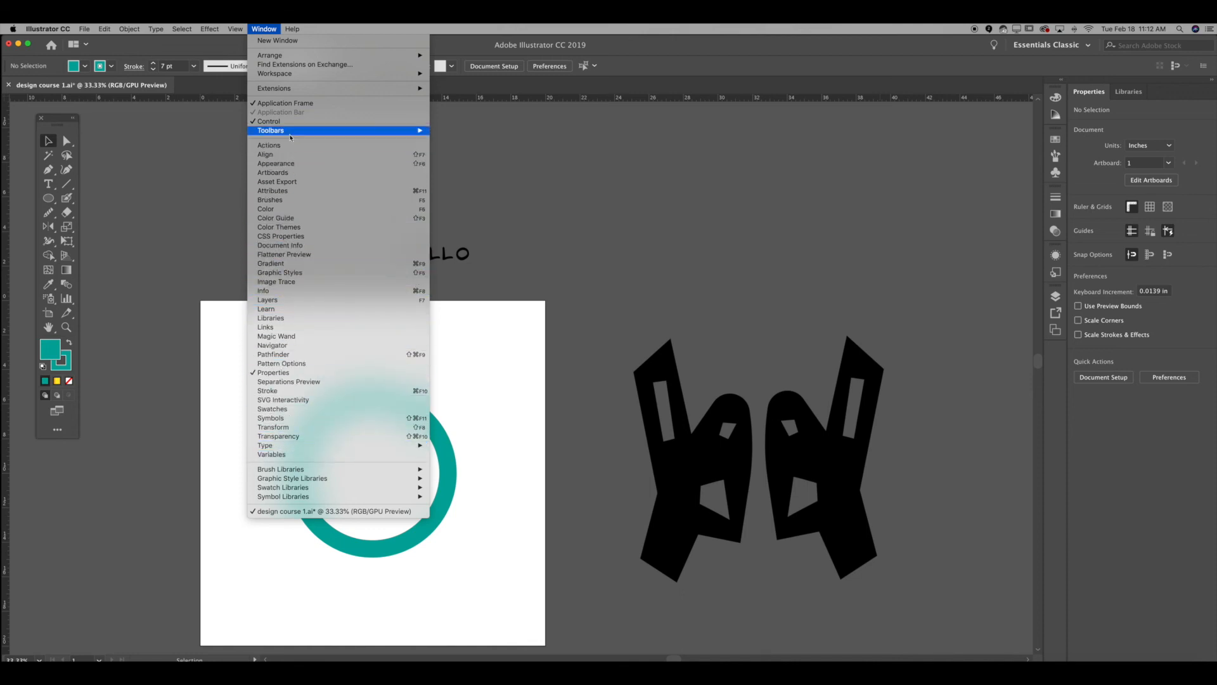
{"action": "mouse_move", "coordinate": [288, 133]}
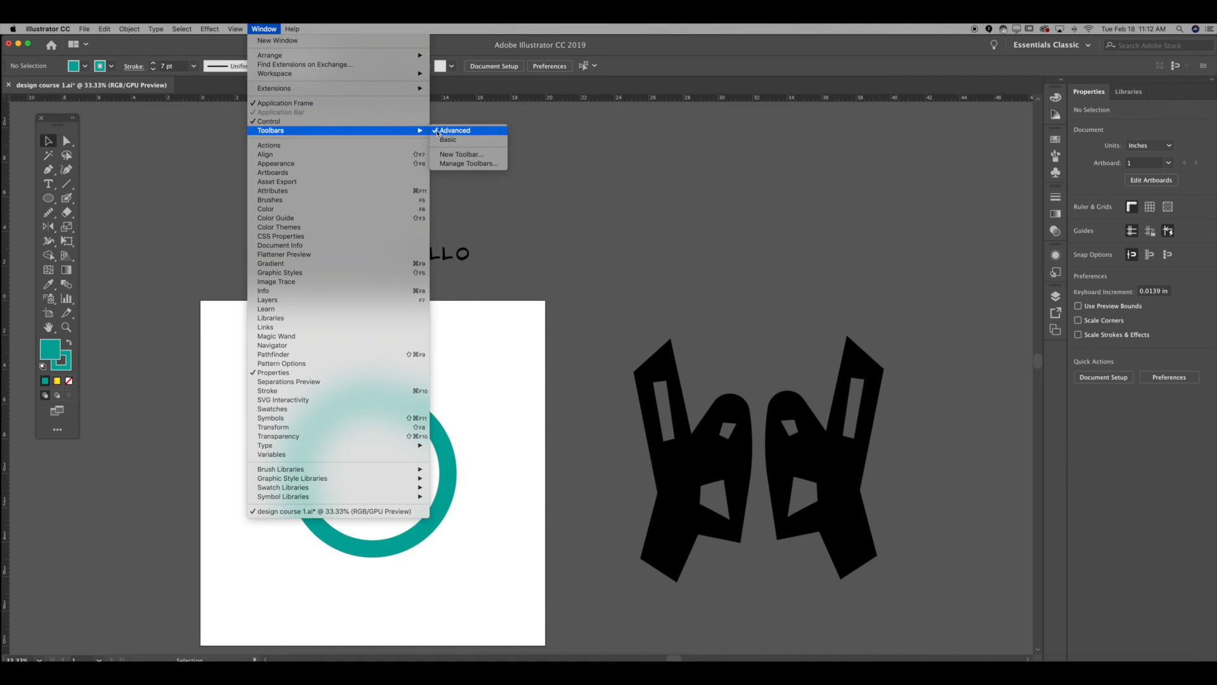
{"action": "left_click", "coordinate": [328, 357]}
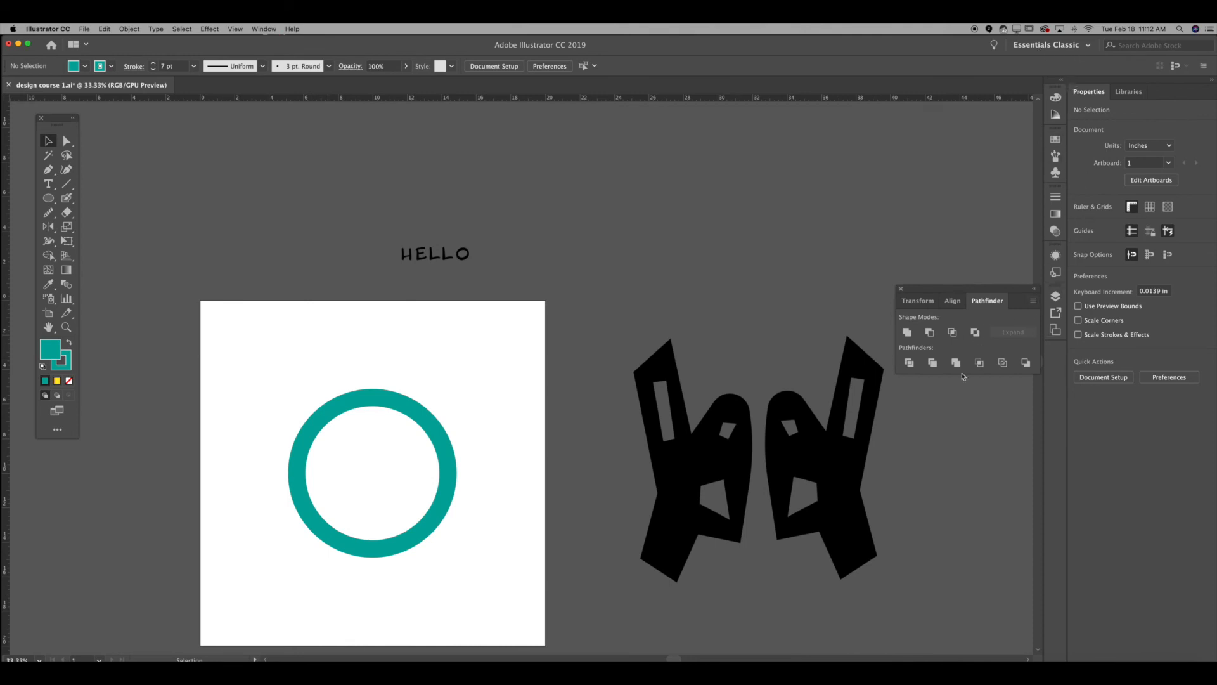
{"action": "left_click", "coordinate": [902, 289]}
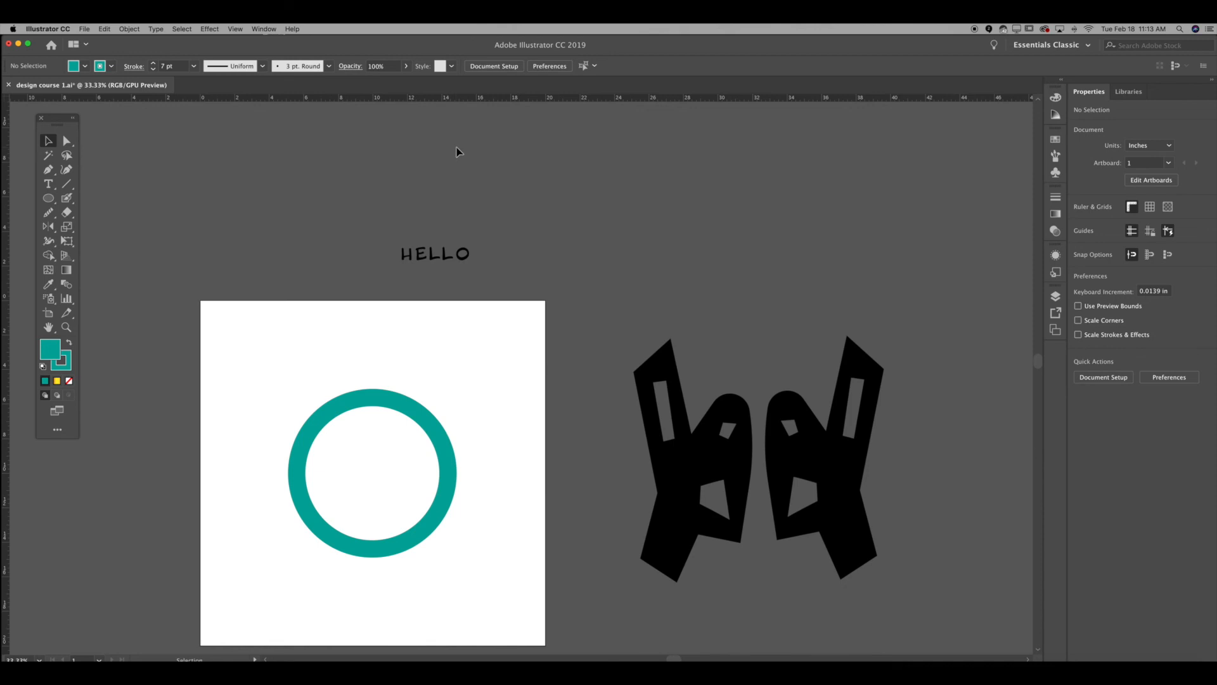
- Select and deselect the HELLO text, and view the list of workspace presets
{"action": "left_click_drag", "start_coordinate": [348, 237], "coordinate": [524, 279]}
{"action": "left_click", "coordinate": [551, 239]}
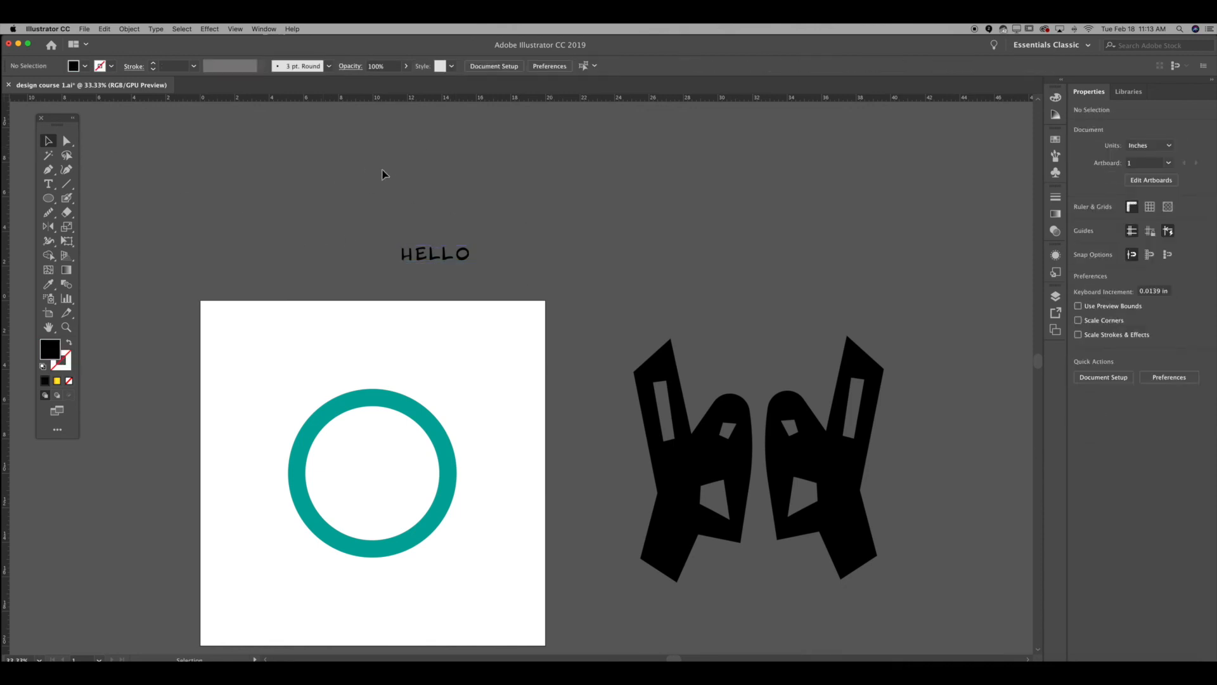
{"action": "left_click", "coordinate": [1074, 45]}
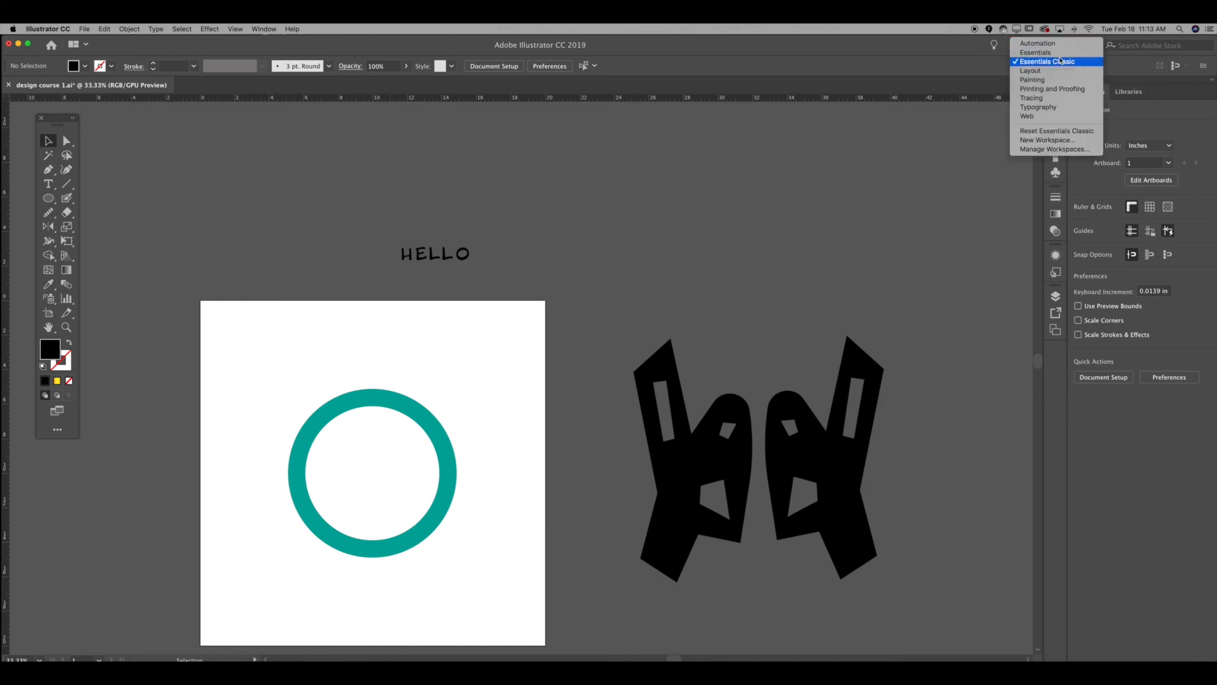
{"action": "left_click", "coordinate": [647, 171]}
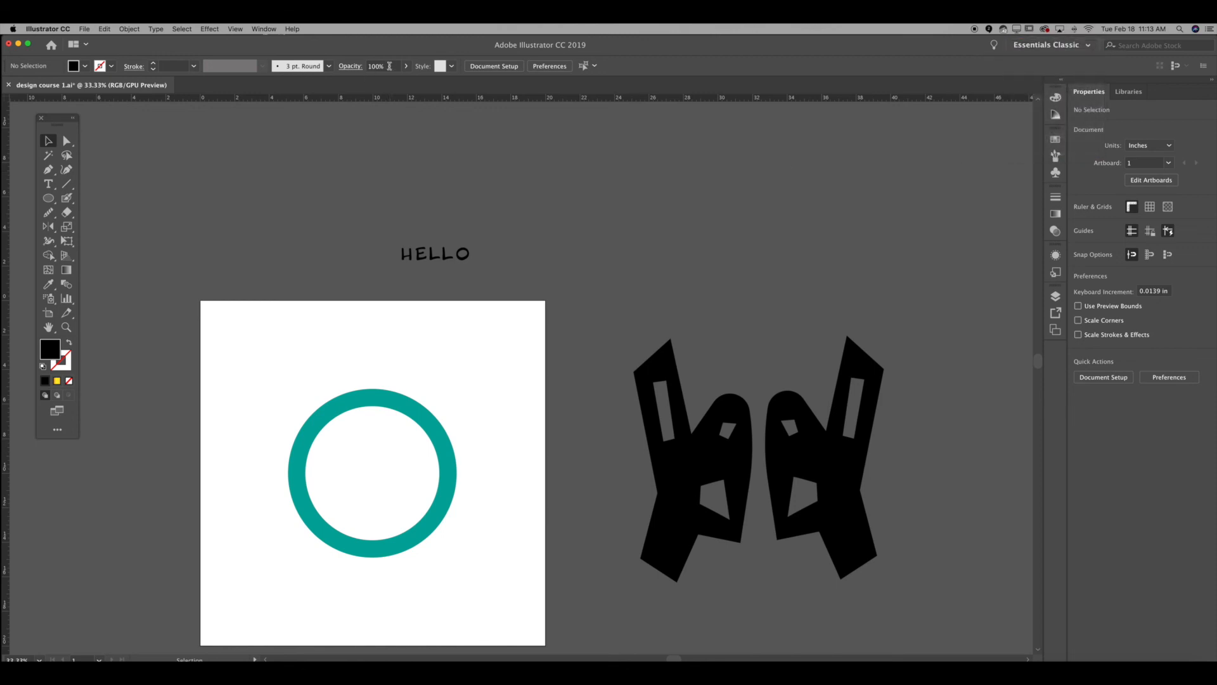
- Lower the opacity of the teal ring to 33%
{"action": "left_click_drag", "start_coordinate": [330, 346], "coordinate": [432, 472]}
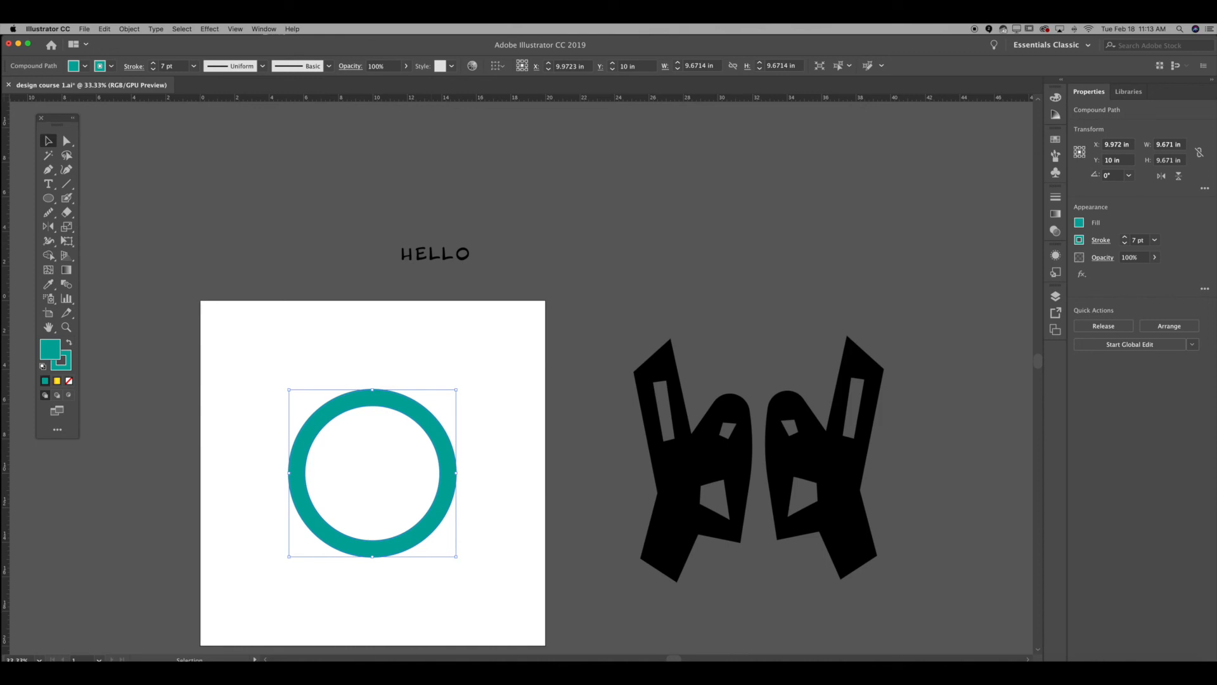
{"action": "left_click", "coordinate": [406, 66]}
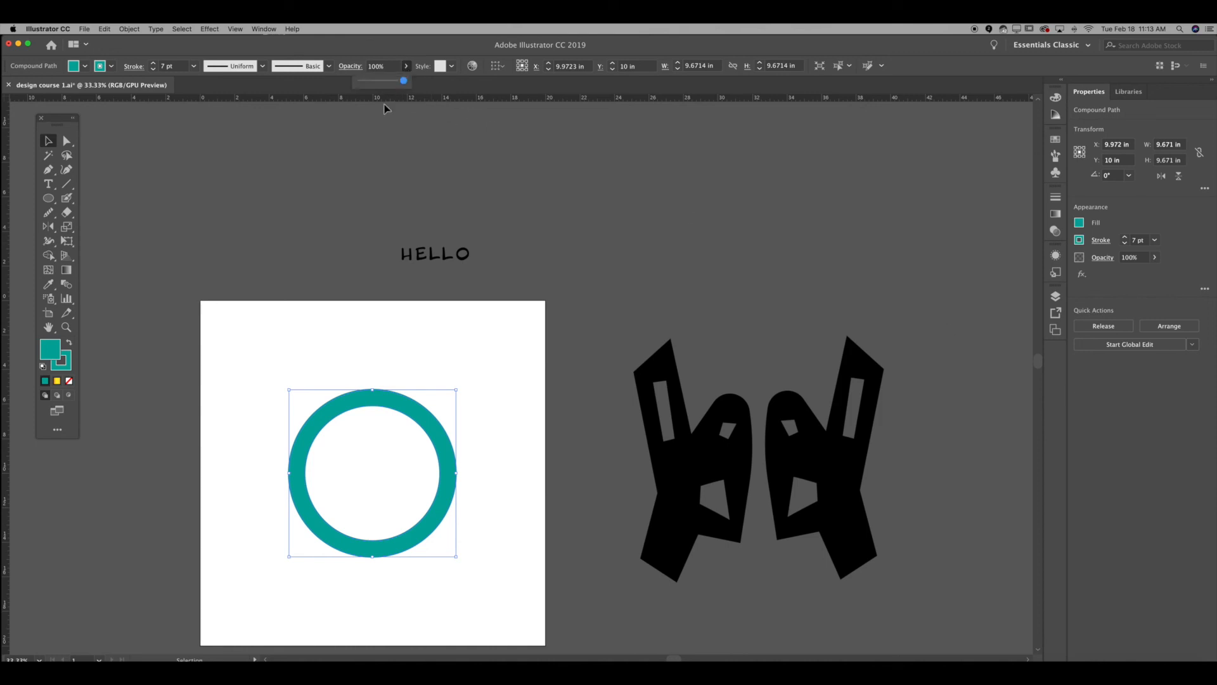
{"action": "left_click_drag", "start_coordinate": [403, 82], "coordinate": [374, 83]}
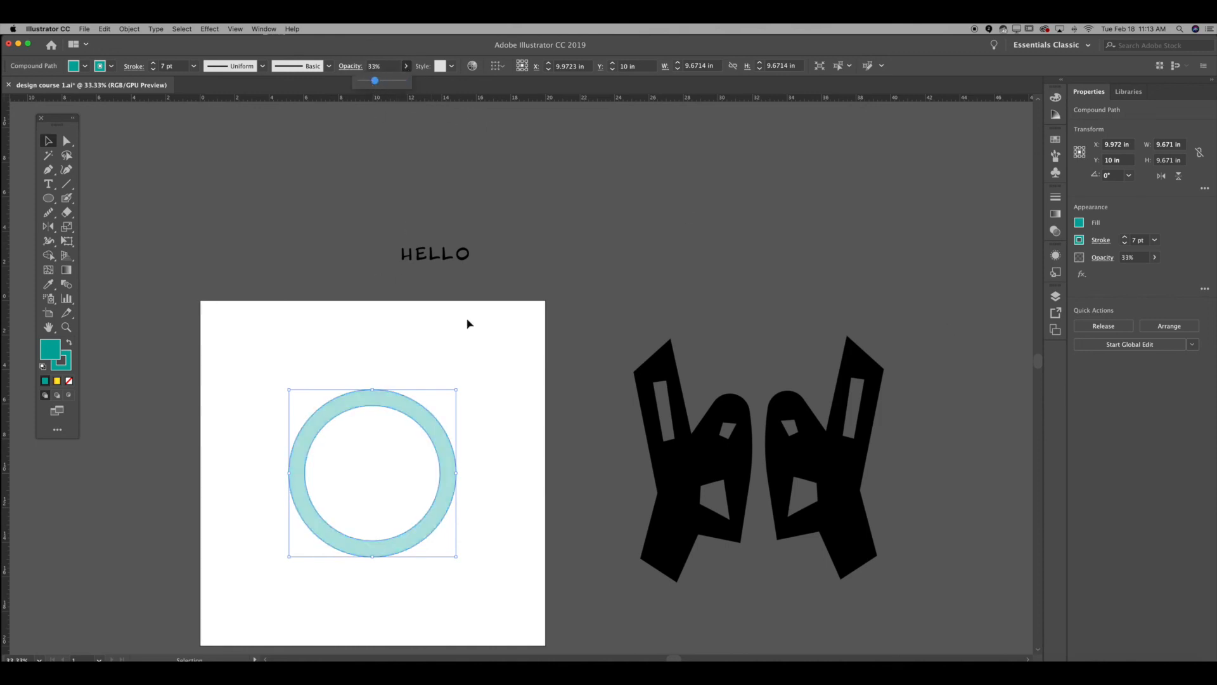
- Move the left black hand shape onto the artboard so it overlaps the teal ring, and deselect it
{"action": "left_click", "coordinate": [436, 254]}
{"action": "left_click_drag", "start_coordinate": [729, 395], "coordinate": [442, 377]}
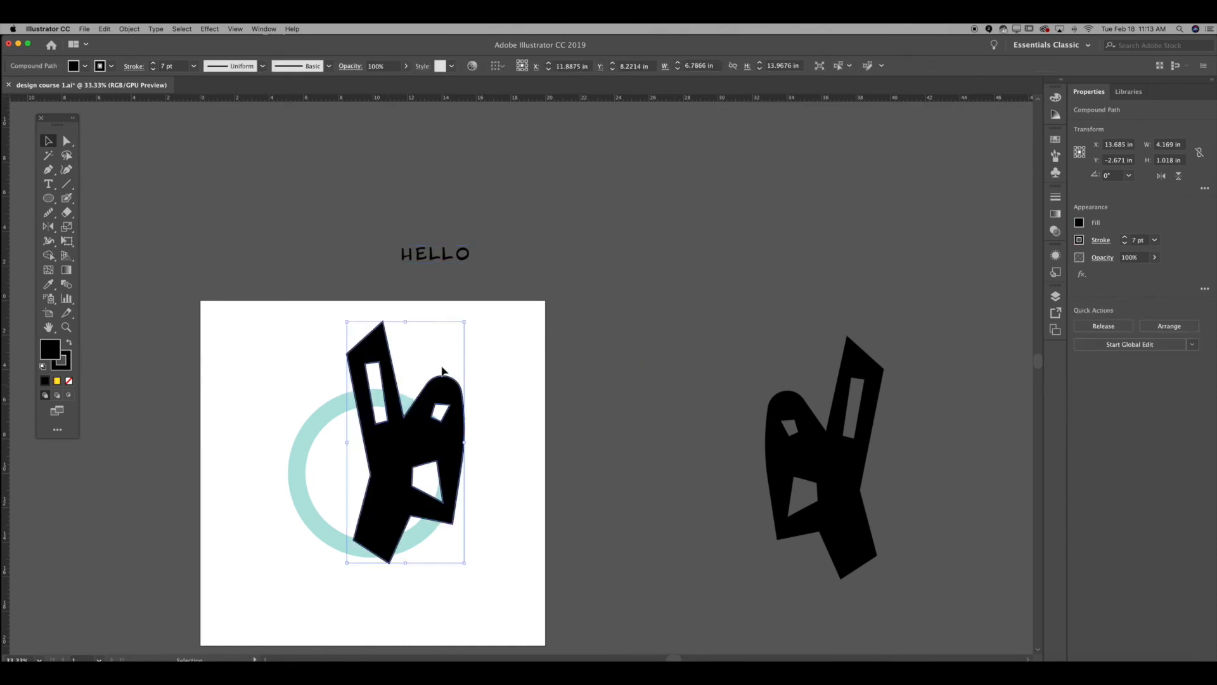
{"action": "left_click", "coordinate": [512, 369]}
- Undo the hand shape's move and the last opacity adjustment on the ring
{"action": "key", "text": "super+z"}
{"action": "key", "text": "super+z"}
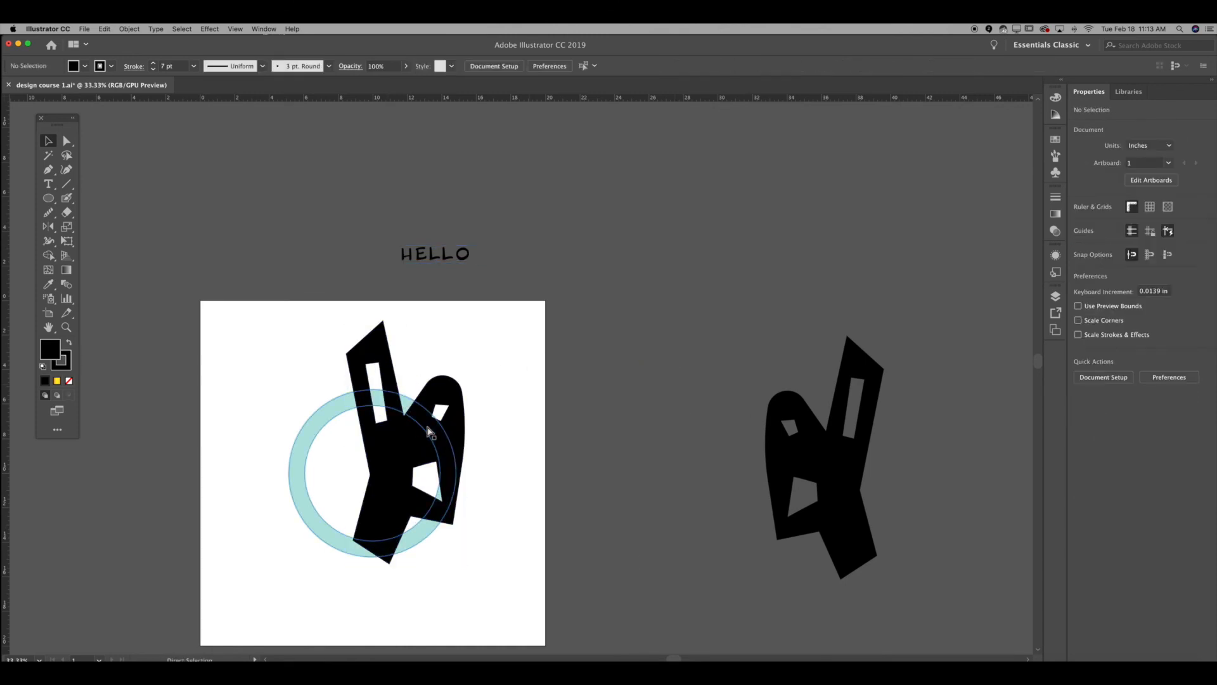
{"action": "left_click", "coordinate": [475, 325]}
{"action": "key", "text": "super+z"}
{"action": "left_click", "coordinate": [347, 352]}
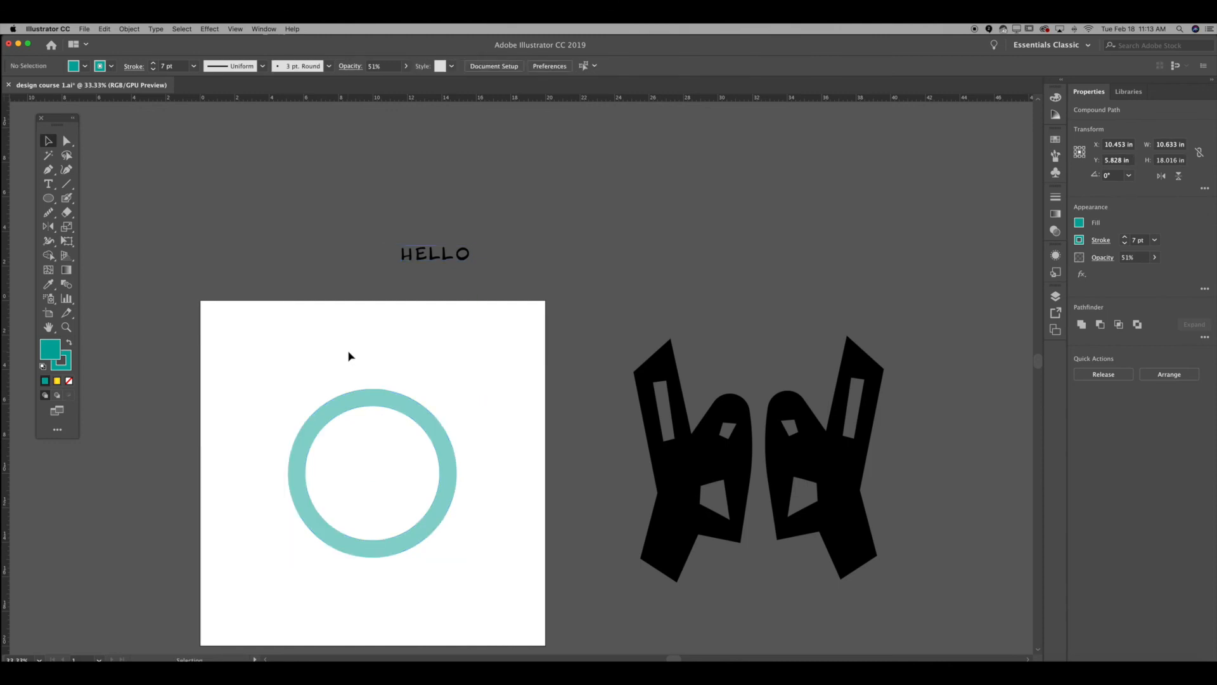
- Set the teal ring's opacity to 100% and deselect it
{"action": "left_click", "coordinate": [379, 419]}
{"action": "left_click", "coordinate": [405, 66]}
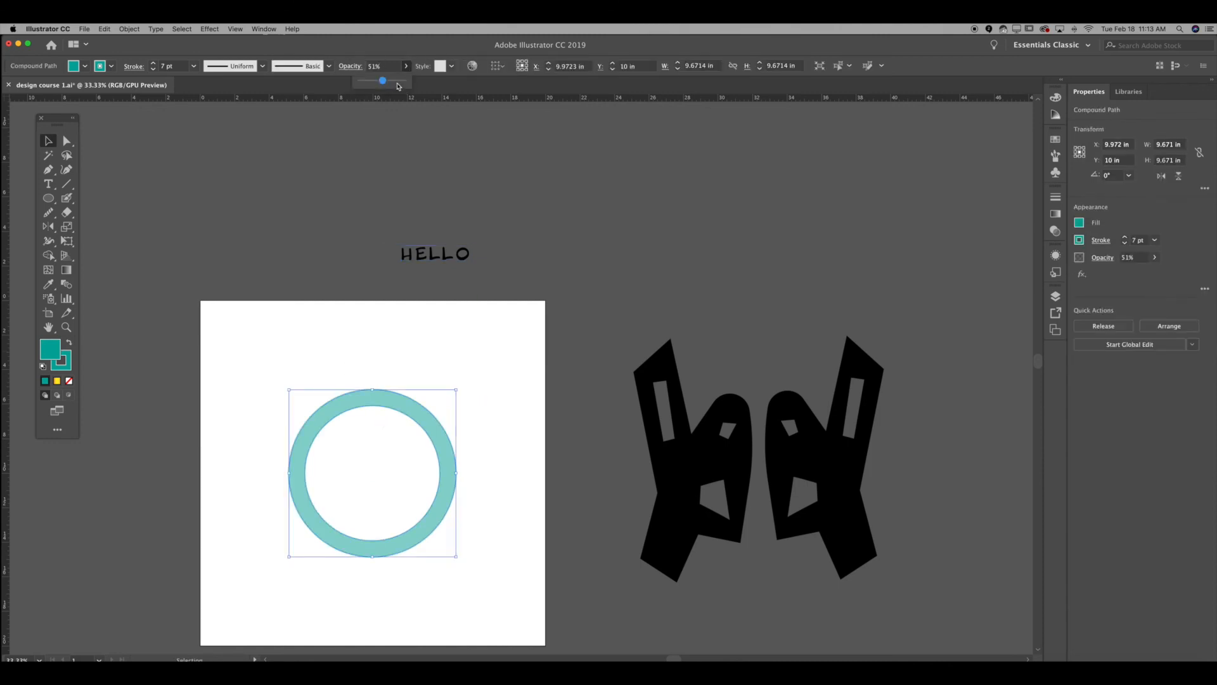
{"action": "left_click", "coordinate": [461, 195]}
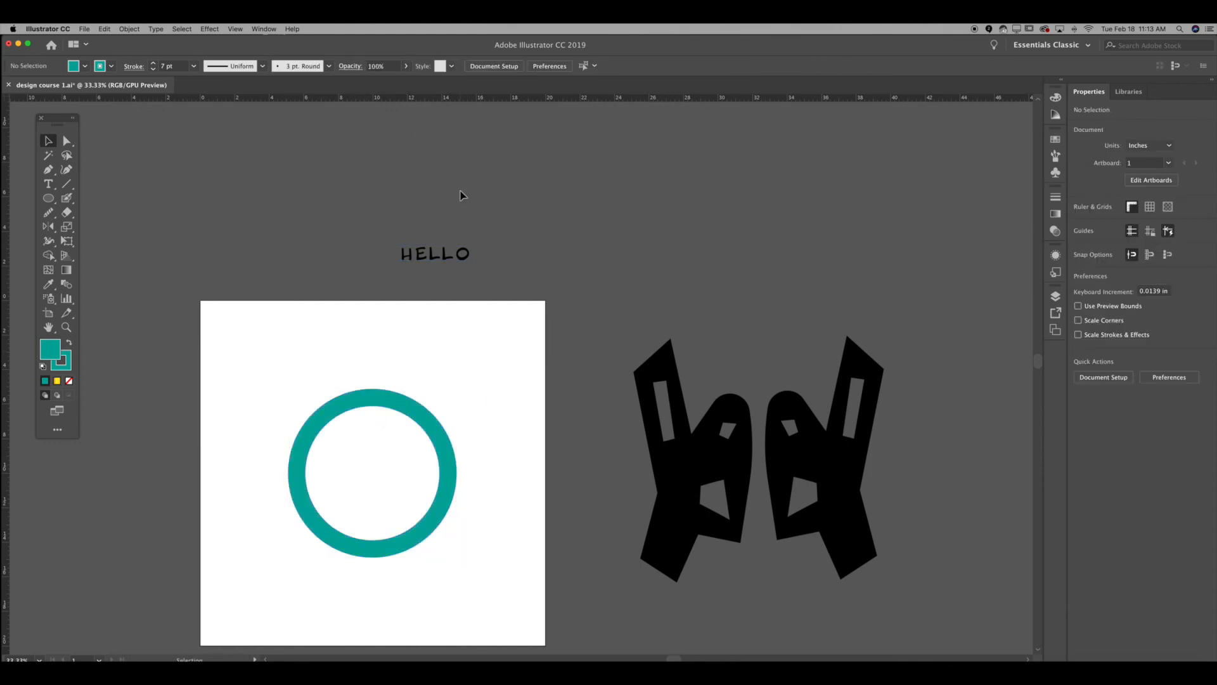